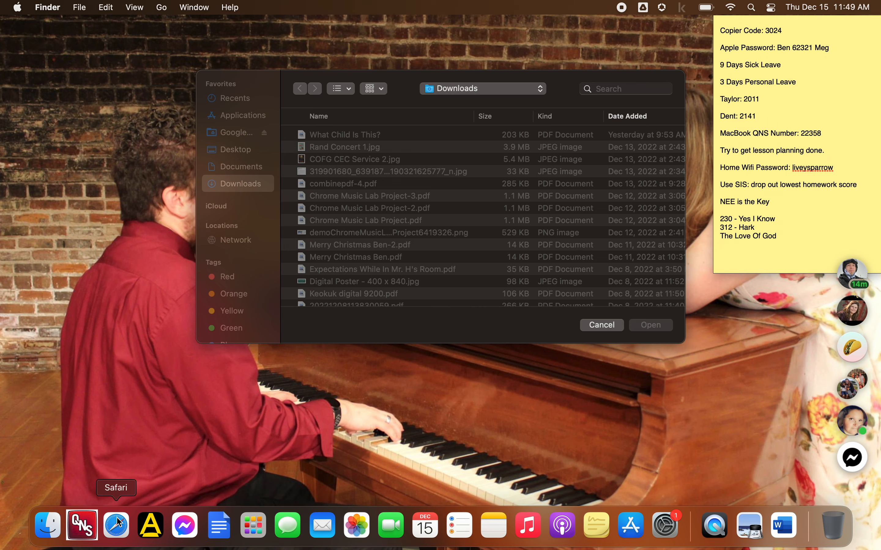
Launch Safari from the Dock, opening a new window on the Favorites page
{"action": "left_click", "coordinate": [117, 525]}
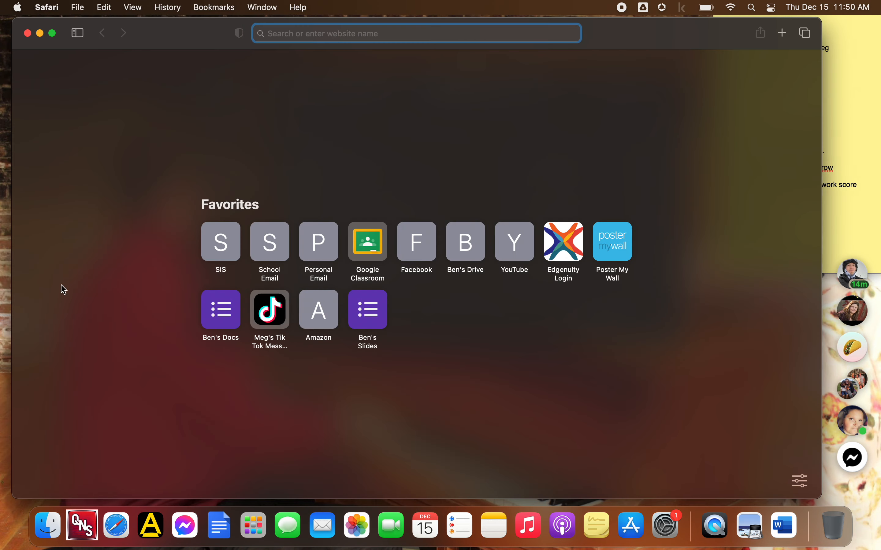
Make Safari full screen and go to postermywall.com
{"action": "left_click", "coordinate": [52, 33]}
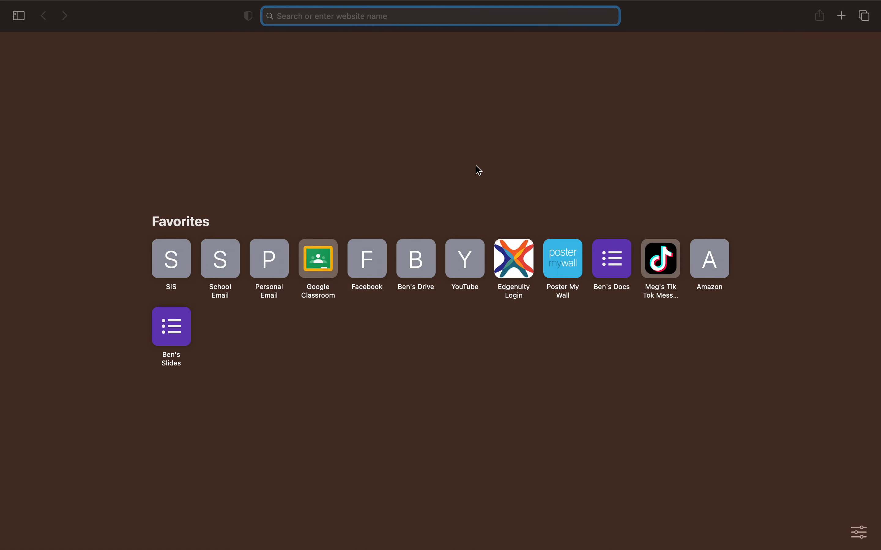
{"action": "type", "text": "poster"}
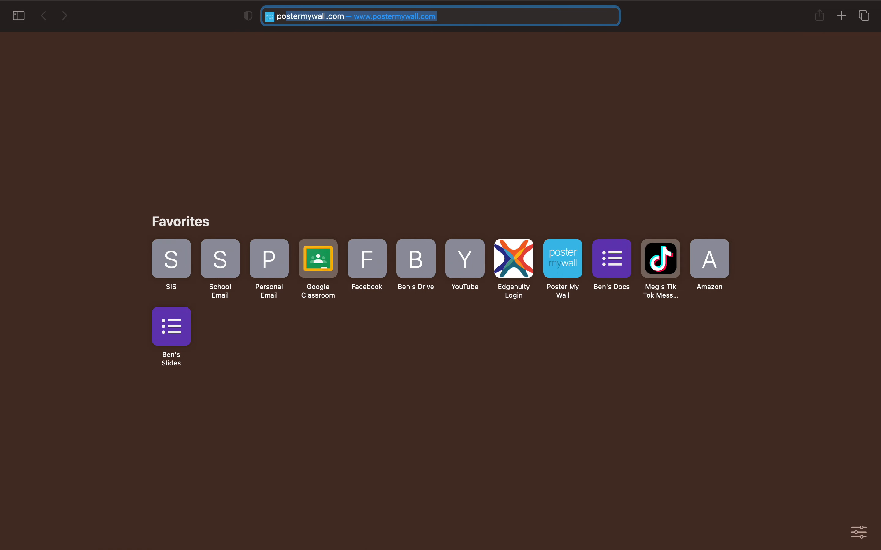
{"action": "type", "text": "my"}
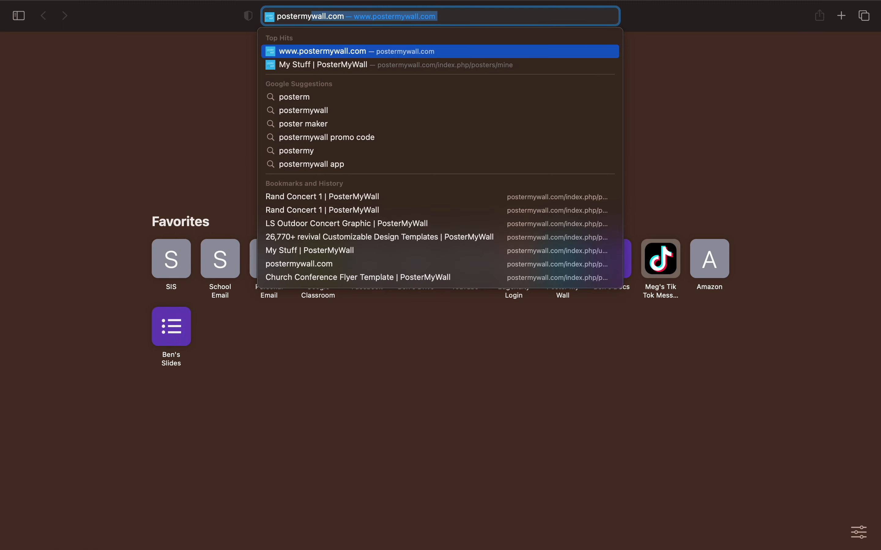
{"action": "type", "text": "wall.com"}
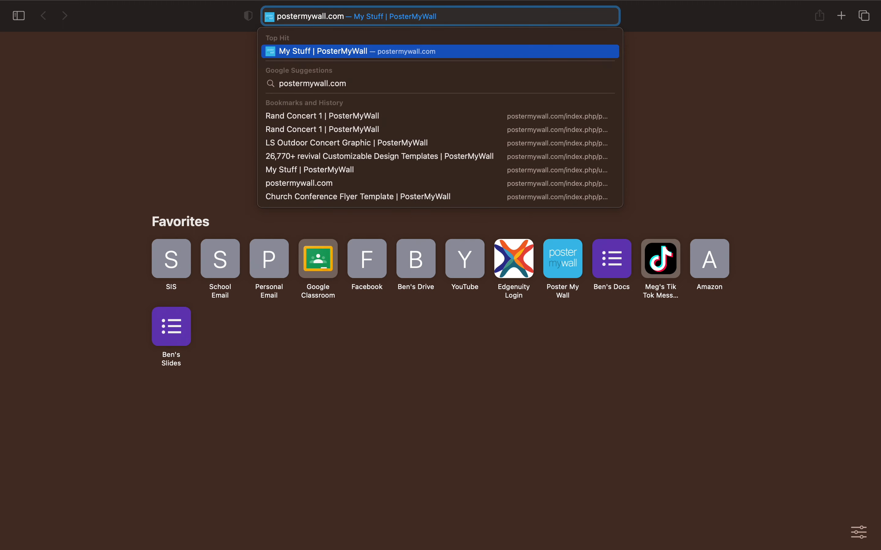
{"action": "key", "text": "Return"}
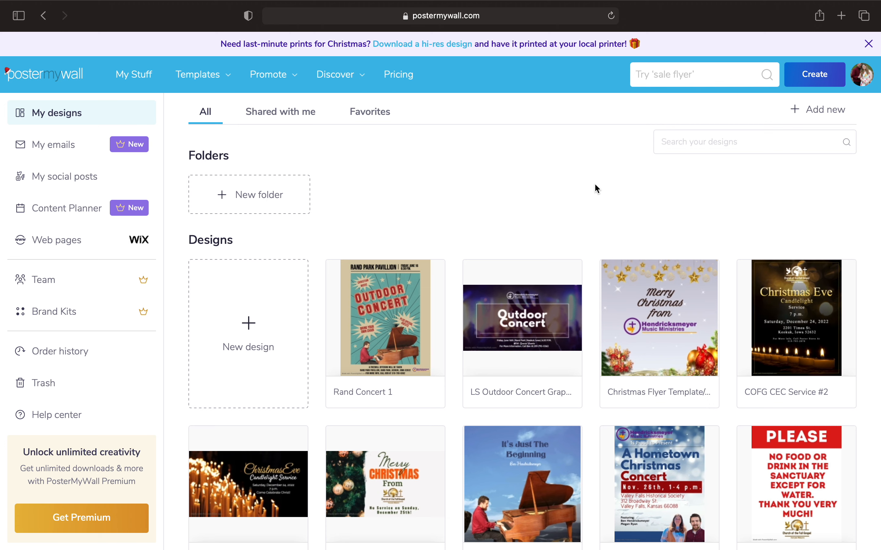
Scroll through the My designs page to review the saved designs
{"action": "scroll", "coordinate": [594, 183], "scroll_direction": "down", "scroll_amount": 15}
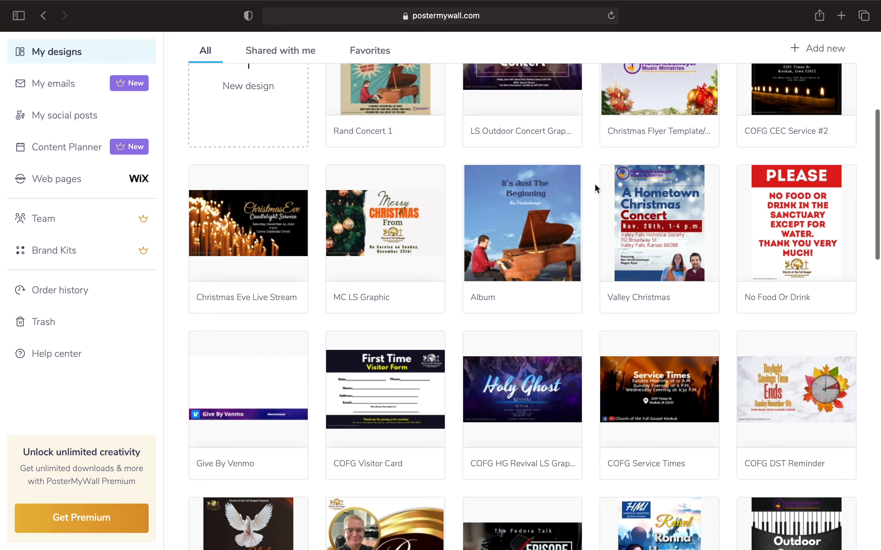
{"action": "scroll", "coordinate": [594, 183], "scroll_direction": "down", "scroll_amount": 15}
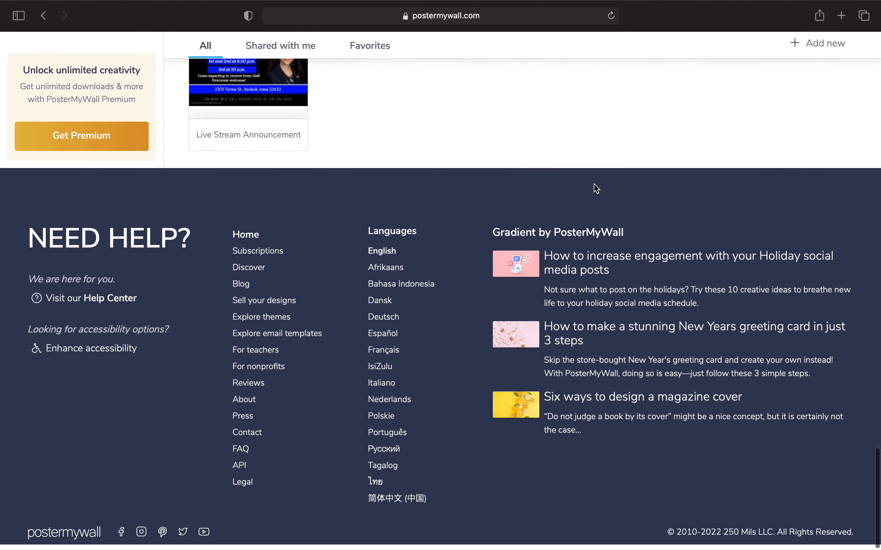
{"action": "scroll", "coordinate": [593, 184], "scroll_direction": "up", "scroll_amount": 10}
{"action": "scroll", "coordinate": [593, 183], "scroll_direction": "down", "scroll_amount": 1}
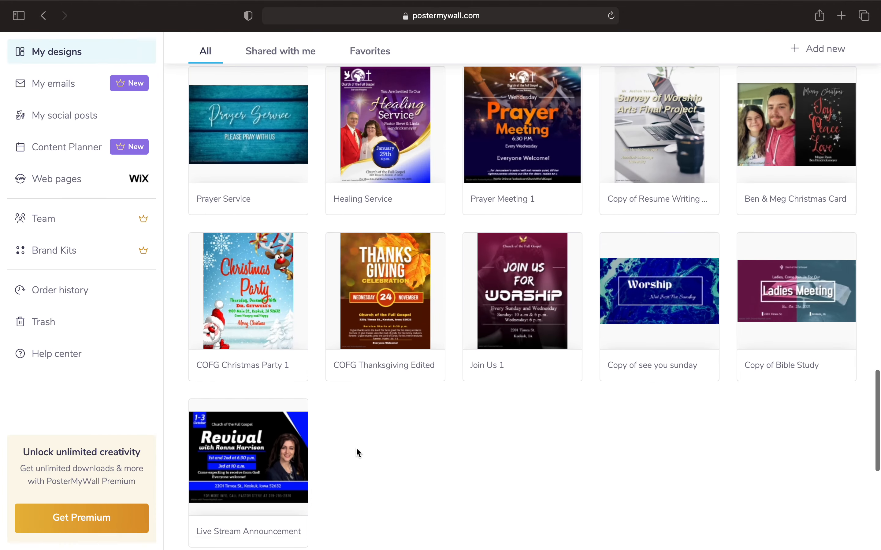
{"action": "mouse_move", "coordinate": [278, 457]}
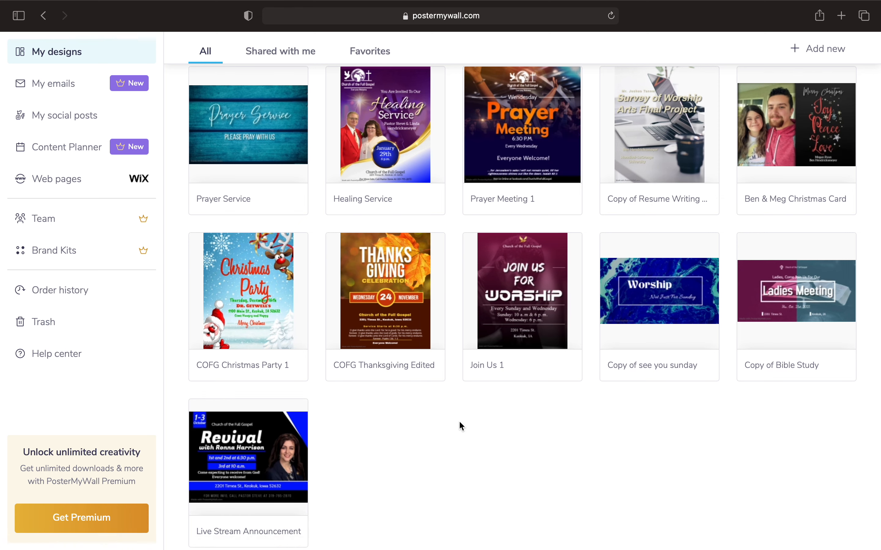
{"action": "scroll", "coordinate": [459, 420], "scroll_direction": "up", "scroll_amount": 10}
{"action": "scroll", "coordinate": [459, 421], "scroll_direction": "up", "scroll_amount": 20}
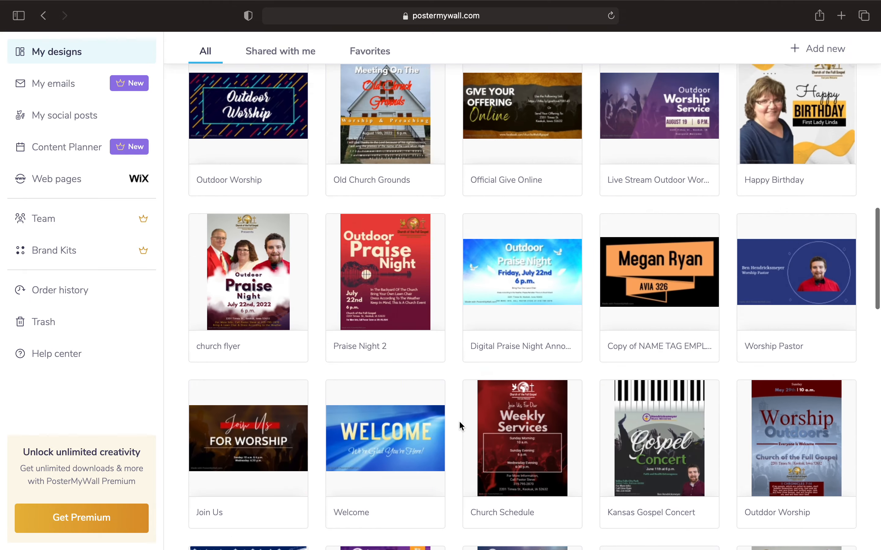
{"action": "scroll", "coordinate": [459, 420], "scroll_direction": "up", "scroll_amount": 8}
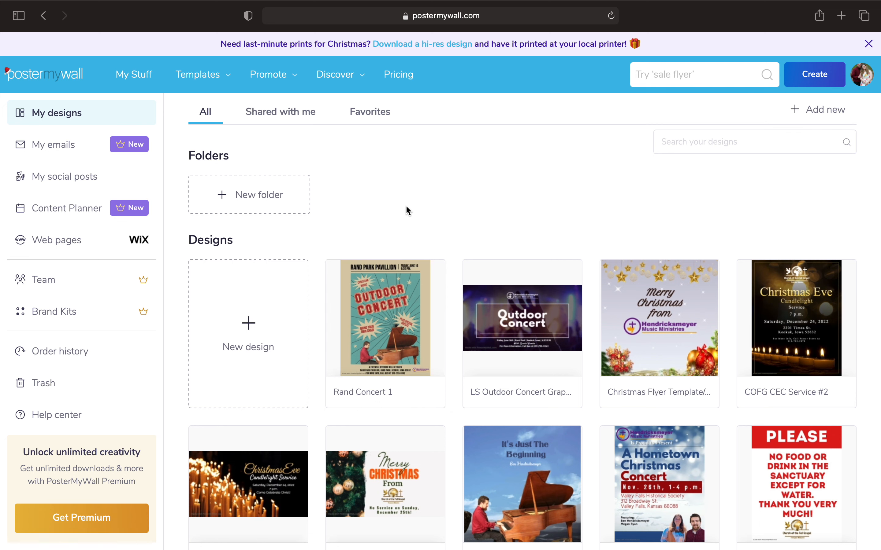
Close the Christmas printing promo banner and the account menu, then focus the template search box
{"action": "left_click", "coordinate": [869, 44]}
{"action": "mouse_move", "coordinate": [869, 44]}
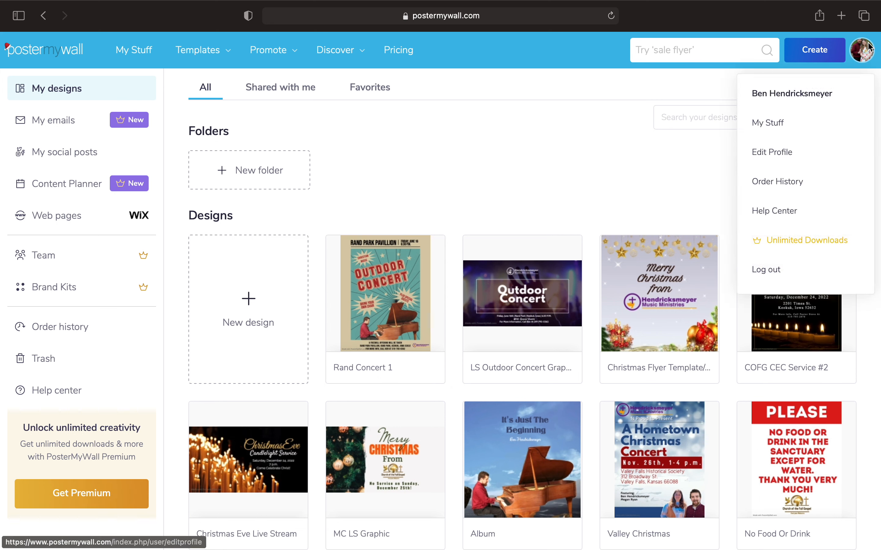
{"action": "left_click", "coordinate": [513, 174]}
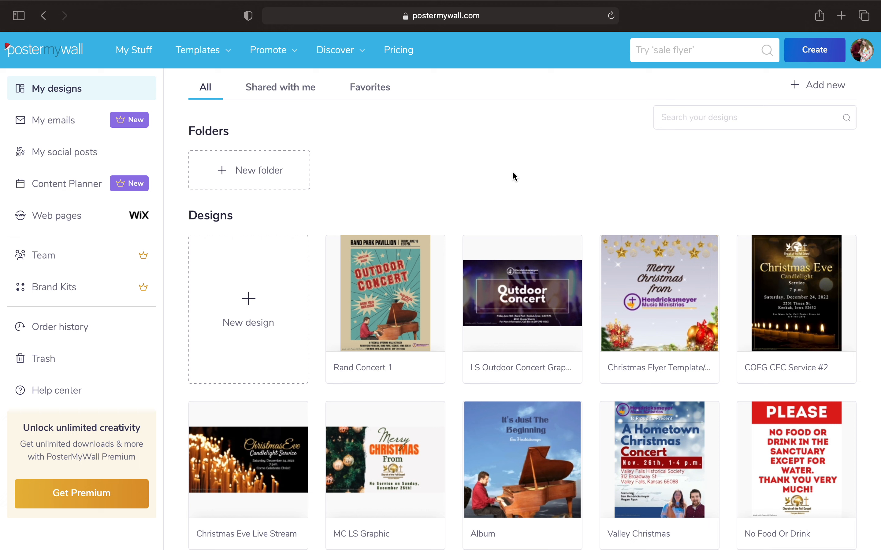
{"action": "left_click", "coordinate": [695, 54]}
{"action": "left_click", "coordinate": [698, 52]}
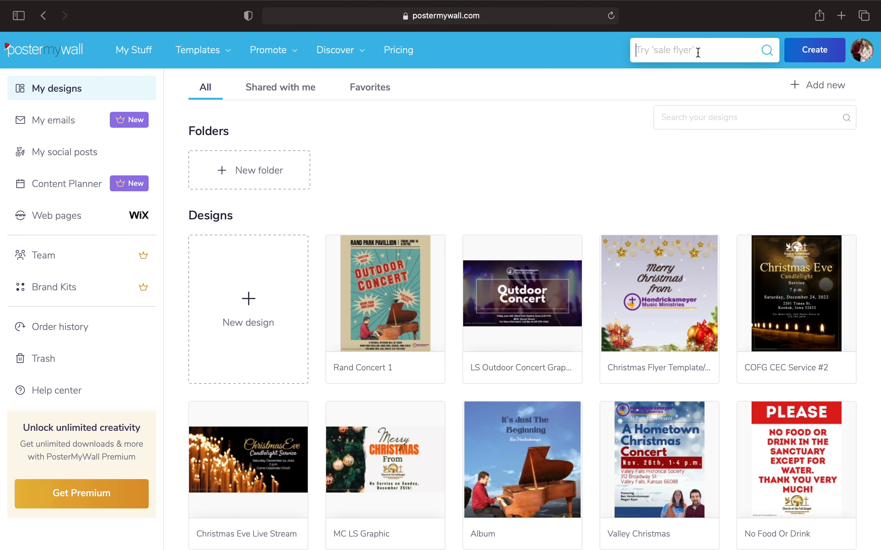
Search templates for 'revival' and filter to image Flyers, showing 11,870+ results
{"action": "type", "text": "revival"}
{"action": "key", "text": "Return"}
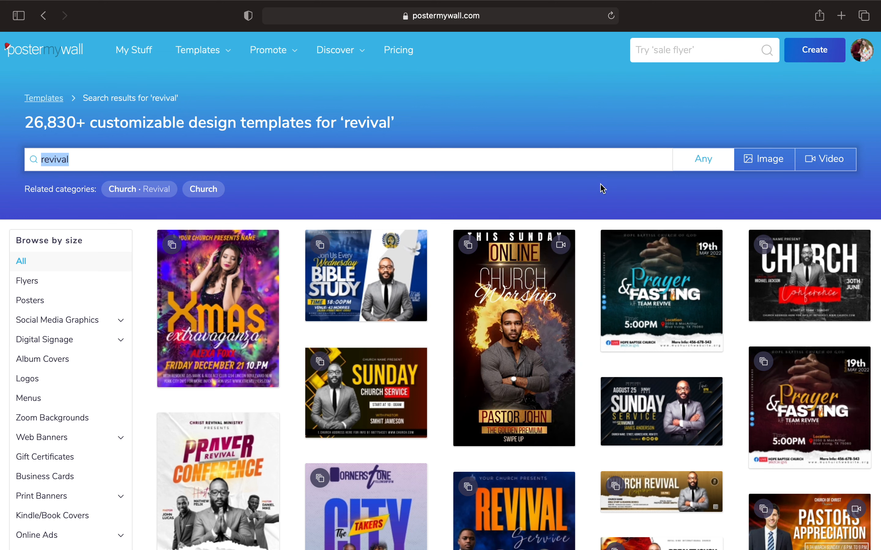
{"action": "left_click", "coordinate": [754, 170]}
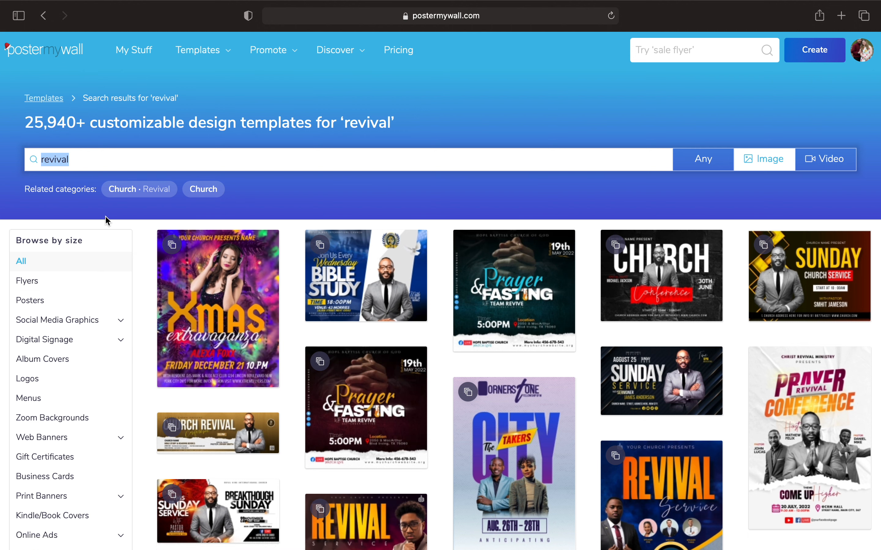
{"action": "left_click", "coordinate": [52, 284]}
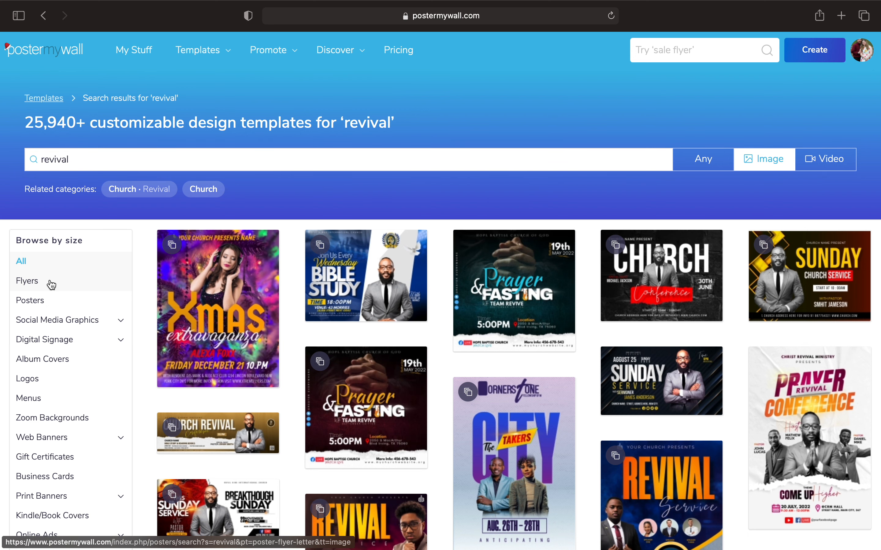
{"action": "left_click", "coordinate": [33, 284]}
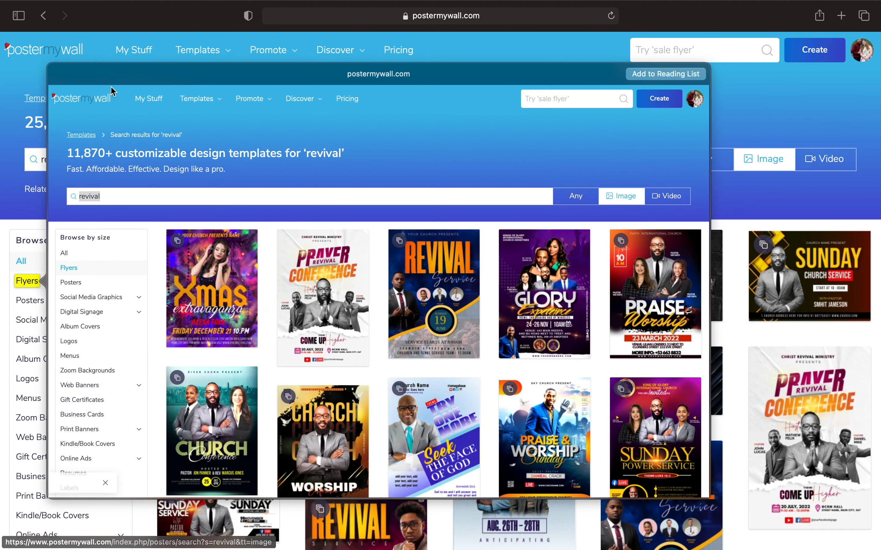
{"action": "left_click", "coordinate": [6, 116]}
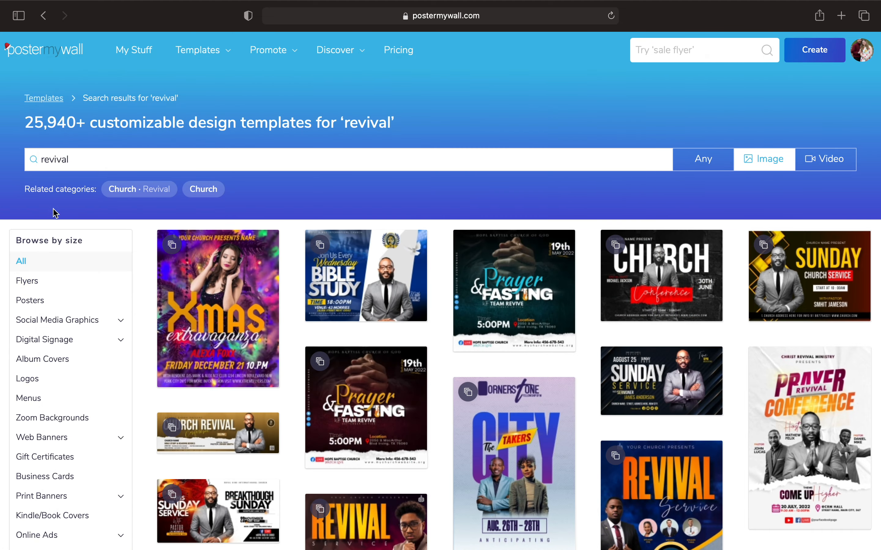
{"action": "left_click", "coordinate": [49, 290]}
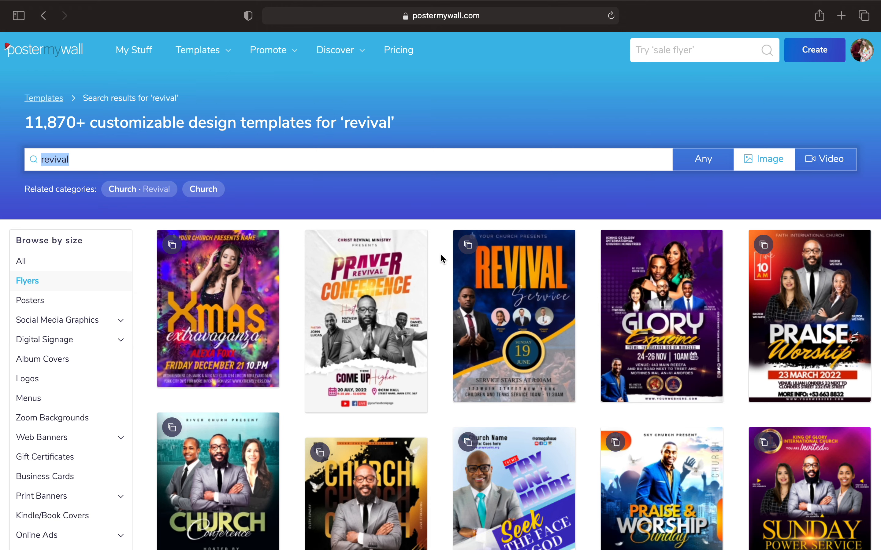
Scroll through the revival flyer results past templates like Holy Week Revival and Power Revival
{"action": "scroll", "coordinate": [441, 255], "scroll_direction": "down", "scroll_amount": 10}
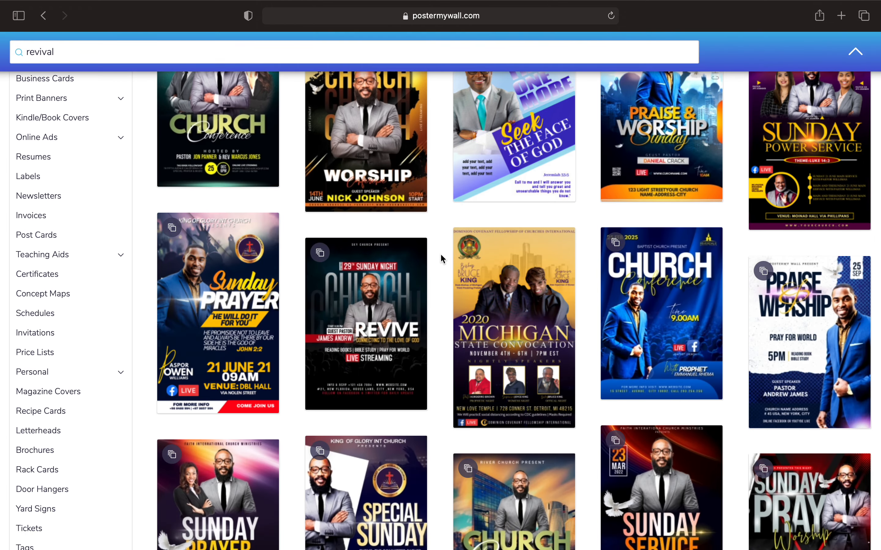
{"action": "scroll", "coordinate": [442, 258], "scroll_direction": "down", "scroll_amount": 8}
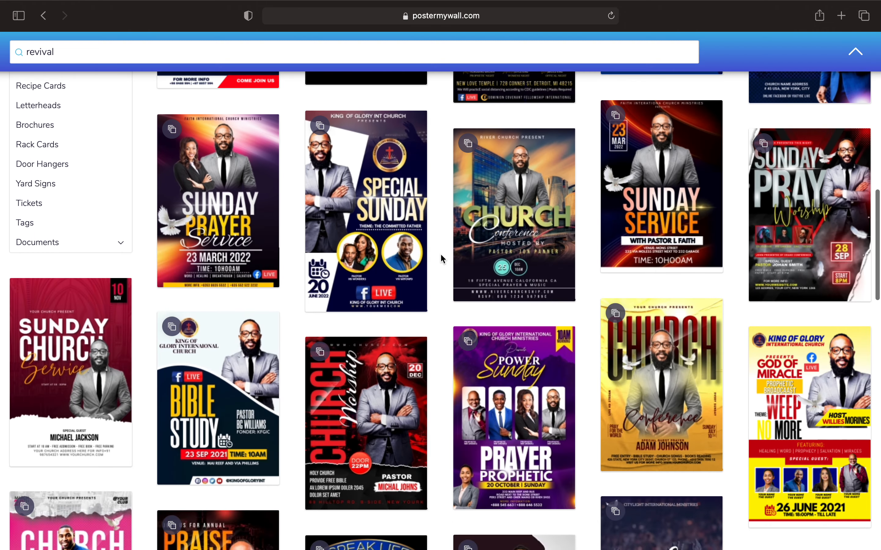
{"action": "scroll", "coordinate": [442, 259], "scroll_direction": "down", "scroll_amount": 5}
{"action": "scroll", "coordinate": [441, 259], "scroll_direction": "up", "scroll_amount": 20}
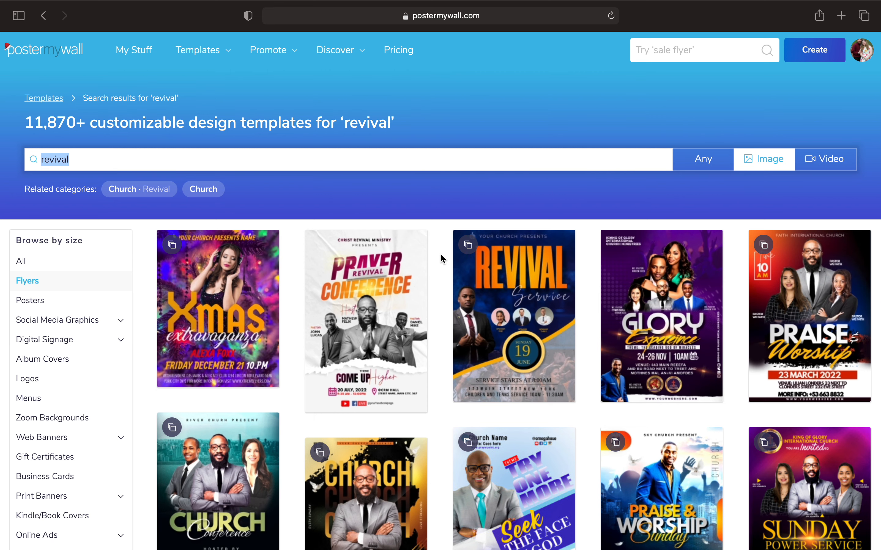
{"action": "scroll", "coordinate": [440, 255], "scroll_direction": "down", "scroll_amount": 5}
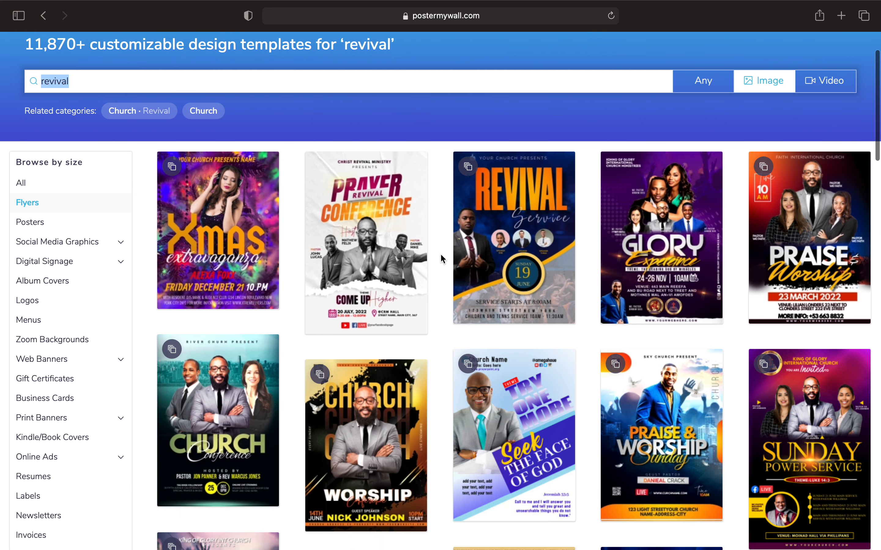
{"action": "scroll", "coordinate": [441, 254], "scroll_direction": "down", "scroll_amount": 8}
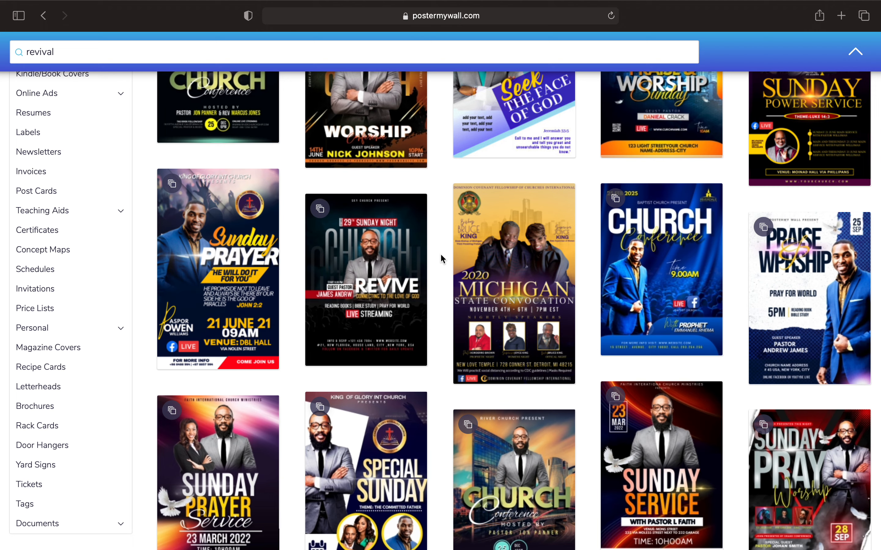
{"action": "scroll", "coordinate": [441, 259], "scroll_direction": "down", "scroll_amount": 1}
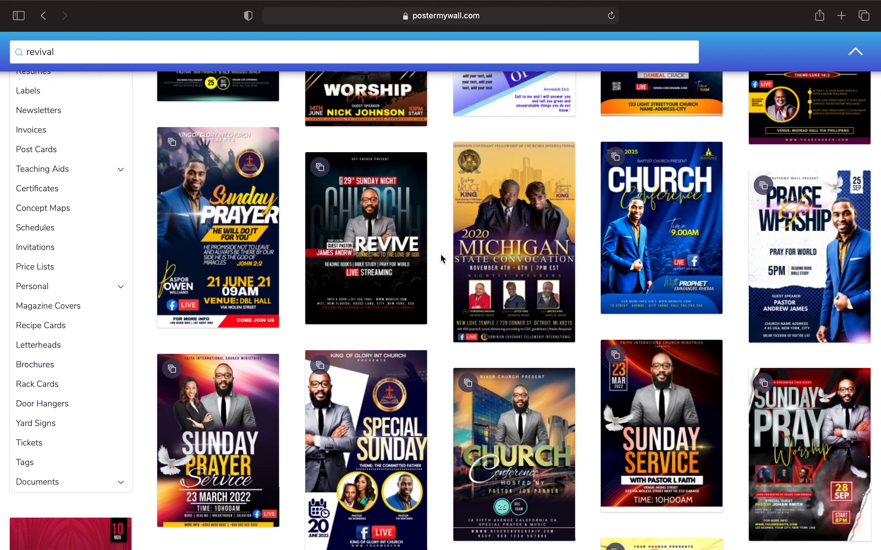
{"action": "scroll", "coordinate": [442, 258], "scroll_direction": "down", "scroll_amount": 4}
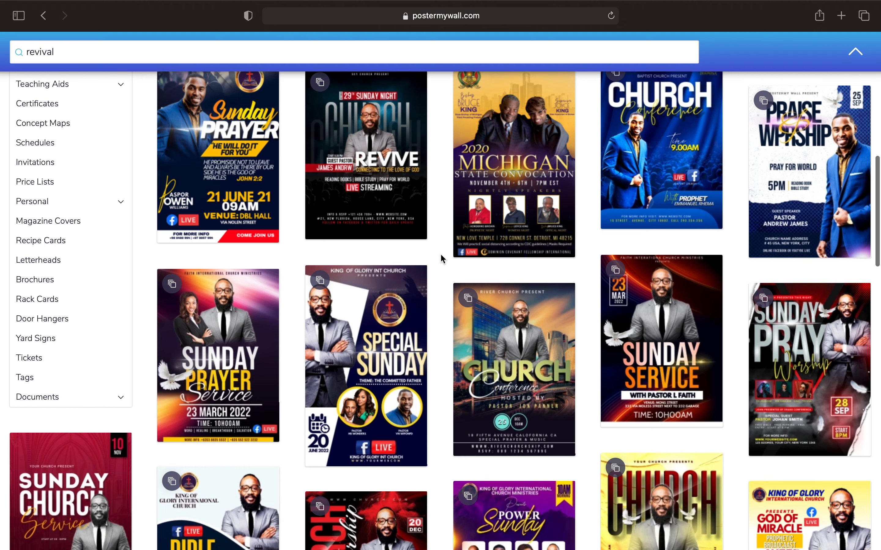
{"action": "scroll", "coordinate": [442, 259], "scroll_direction": "down", "scroll_amount": 7}
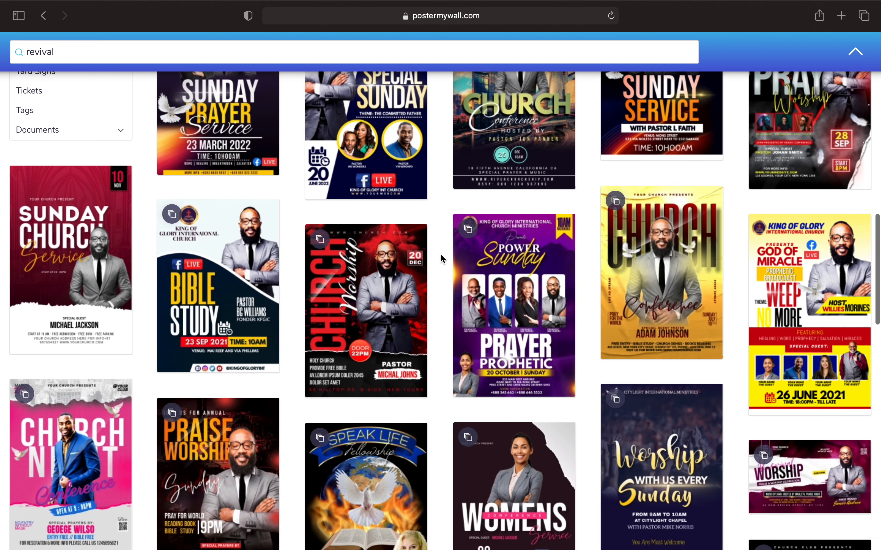
{"action": "scroll", "coordinate": [442, 259], "scroll_direction": "down", "scroll_amount": 4}
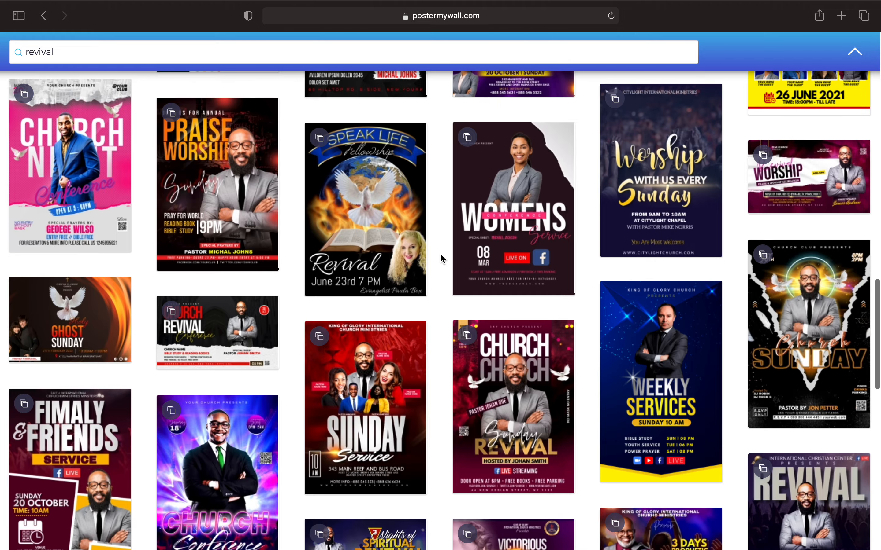
{"action": "scroll", "coordinate": [443, 259], "scroll_direction": "down", "scroll_amount": 1}
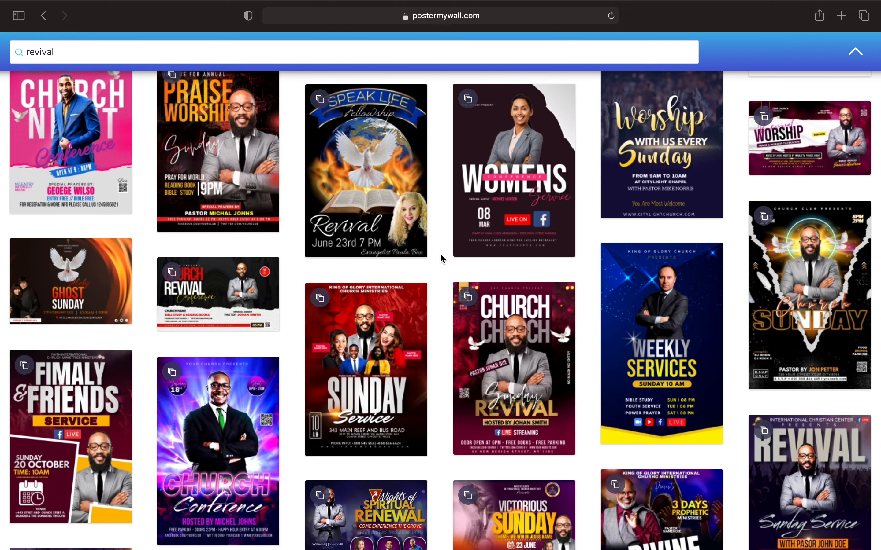
{"action": "scroll", "coordinate": [442, 260], "scroll_direction": "down", "scroll_amount": 4}
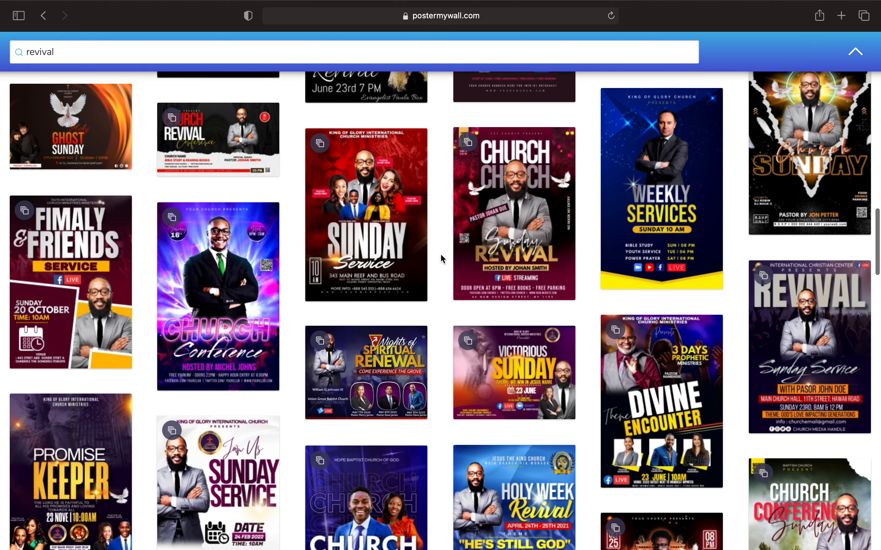
{"action": "scroll", "coordinate": [442, 260], "scroll_direction": "down", "scroll_amount": 4}
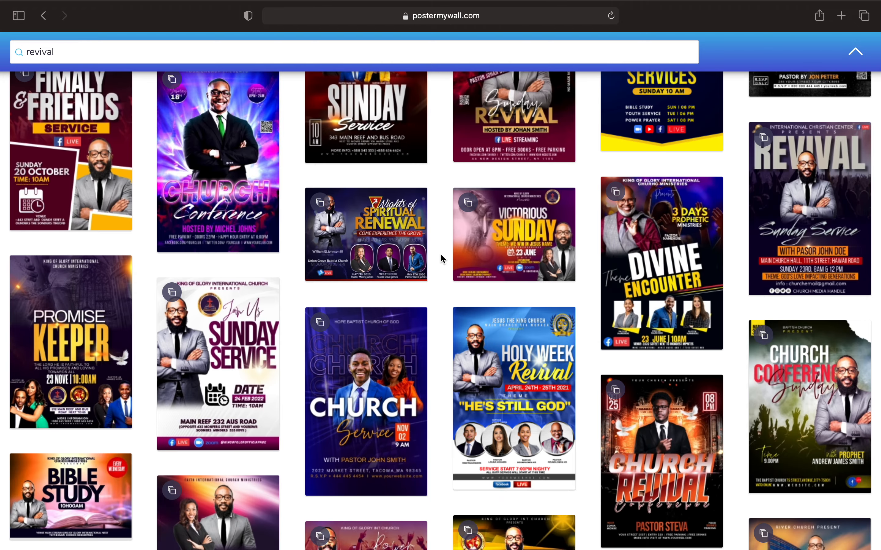
{"action": "scroll", "coordinate": [442, 259], "scroll_direction": "down", "scroll_amount": 2}
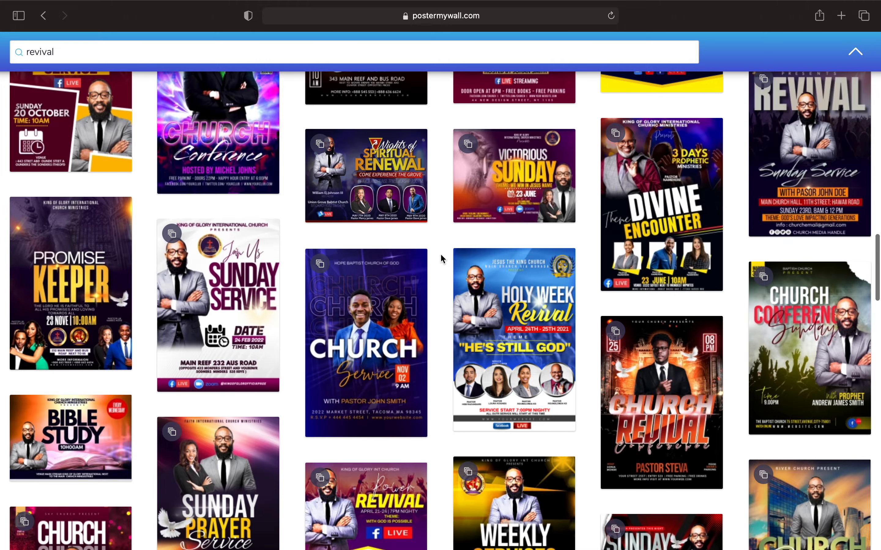
Preview the Church Service template, browse its similar templates, and open it in the editor
{"action": "left_click", "coordinate": [360, 322]}
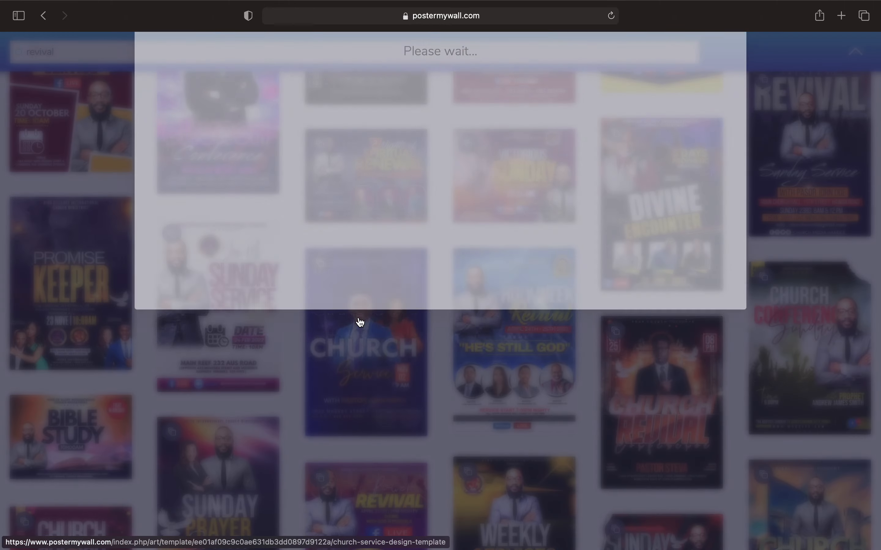
{"action": "scroll", "coordinate": [487, 411], "scroll_direction": "down", "scroll_amount": 2}
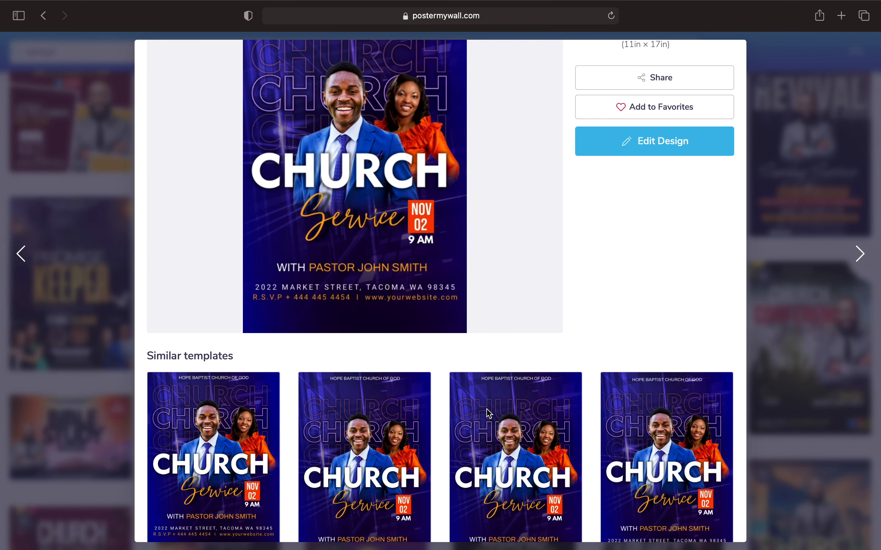
{"action": "scroll", "coordinate": [487, 410], "scroll_direction": "up", "scroll_amount": 2}
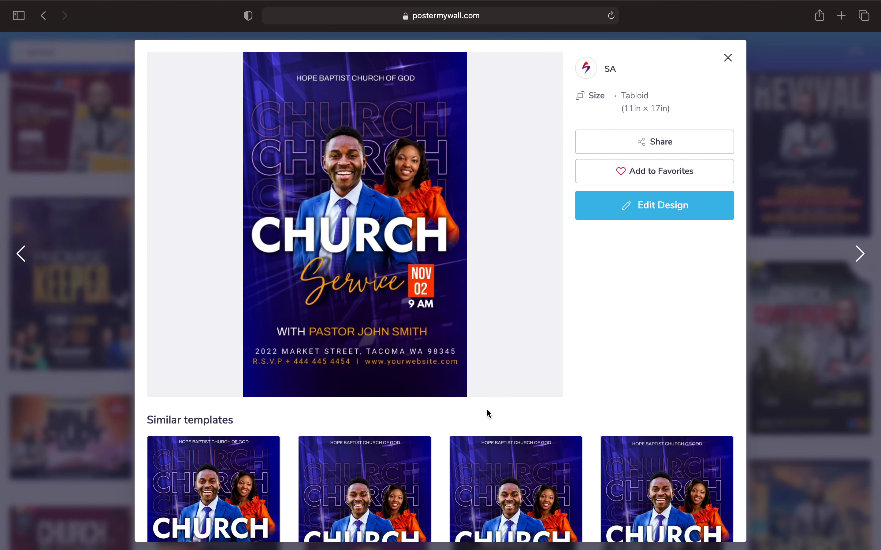
{"action": "left_click", "coordinate": [728, 59]}
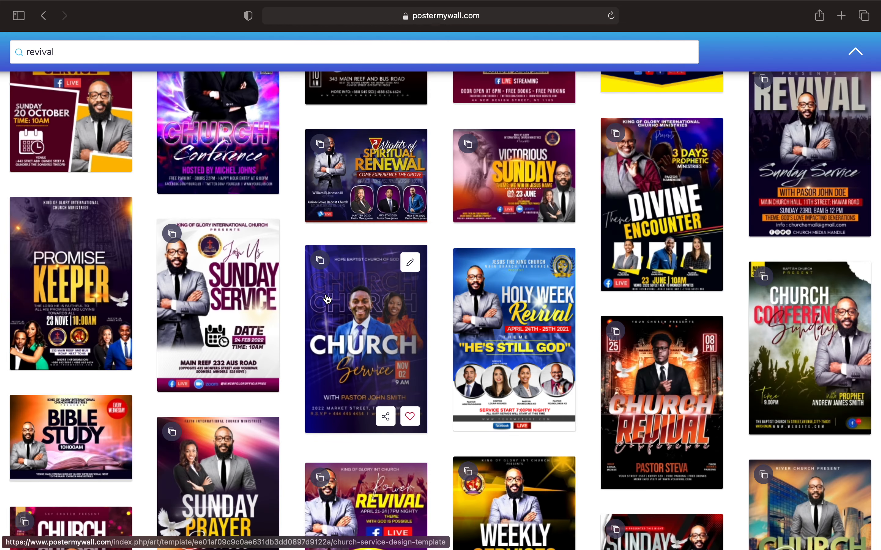
{"action": "mouse_move", "coordinate": [319, 260]}
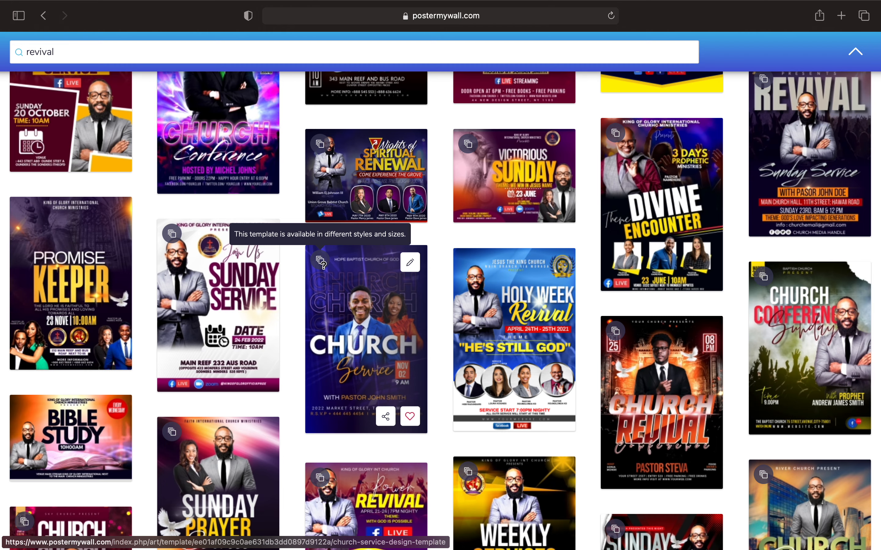
{"action": "left_click", "coordinate": [350, 342]}
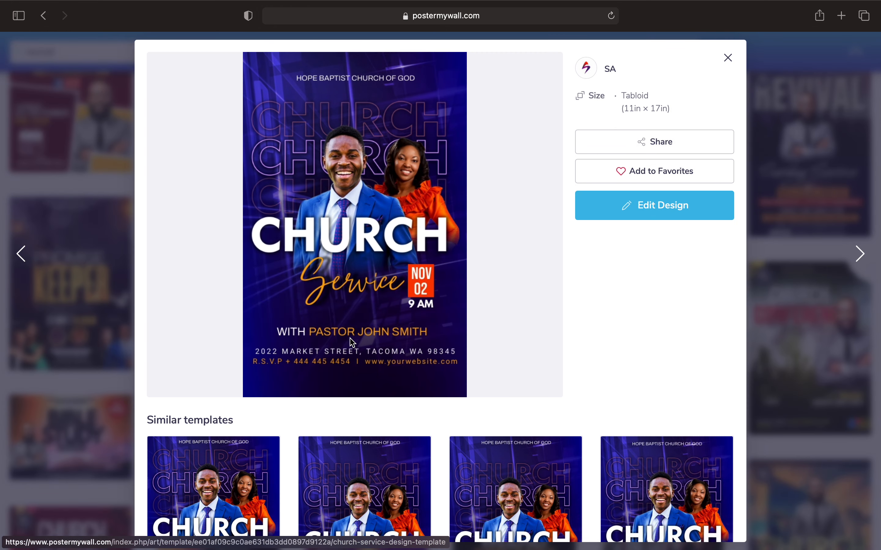
{"action": "scroll", "coordinate": [429, 379], "scroll_direction": "down", "scroll_amount": 7}
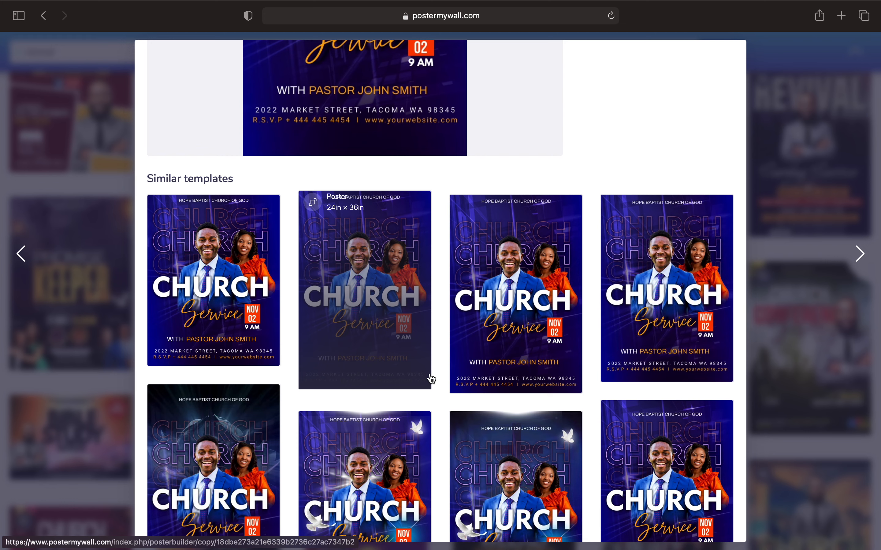
{"action": "scroll", "coordinate": [403, 391], "scroll_direction": "down", "scroll_amount": 8}
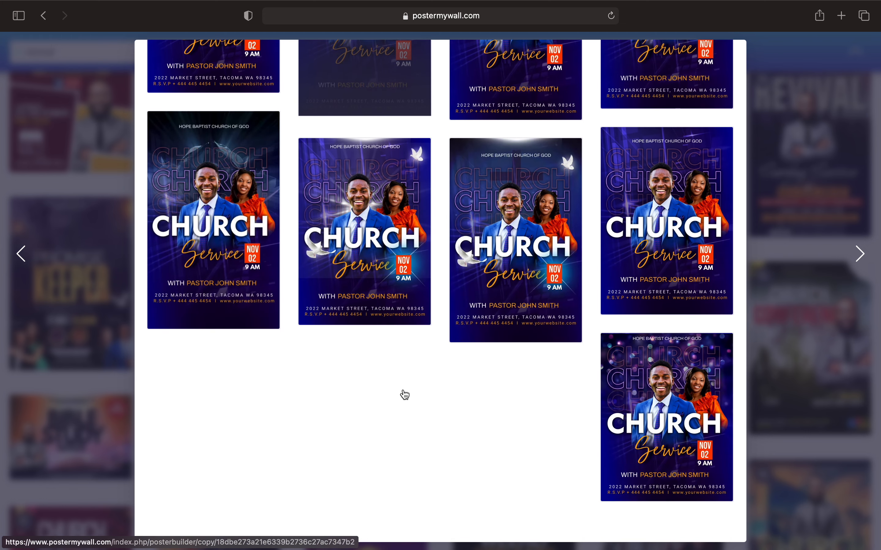
{"action": "scroll", "coordinate": [403, 391], "scroll_direction": "up", "scroll_amount": 14}
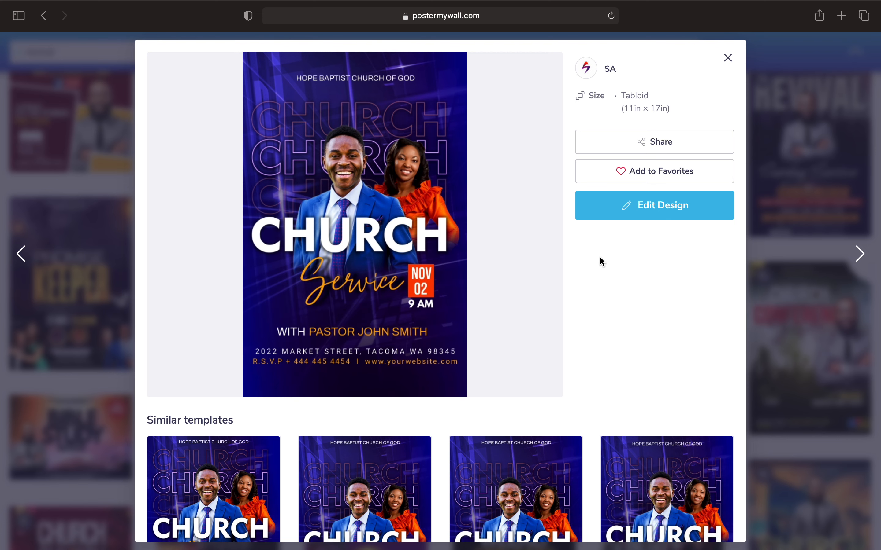
{"action": "left_click", "coordinate": [622, 210]}
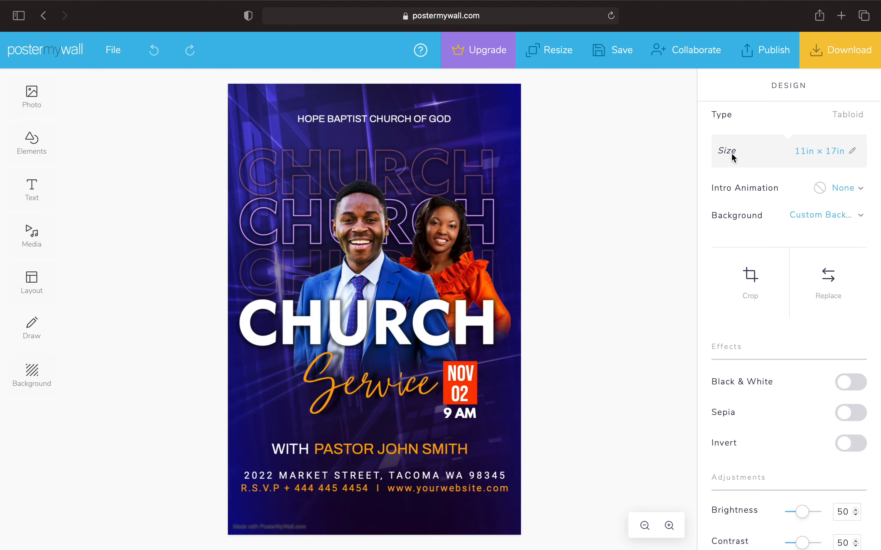
Resize the Church Service design to Flyer (US Letter), 8.5in × 11in
{"action": "left_click", "coordinate": [854, 153]}
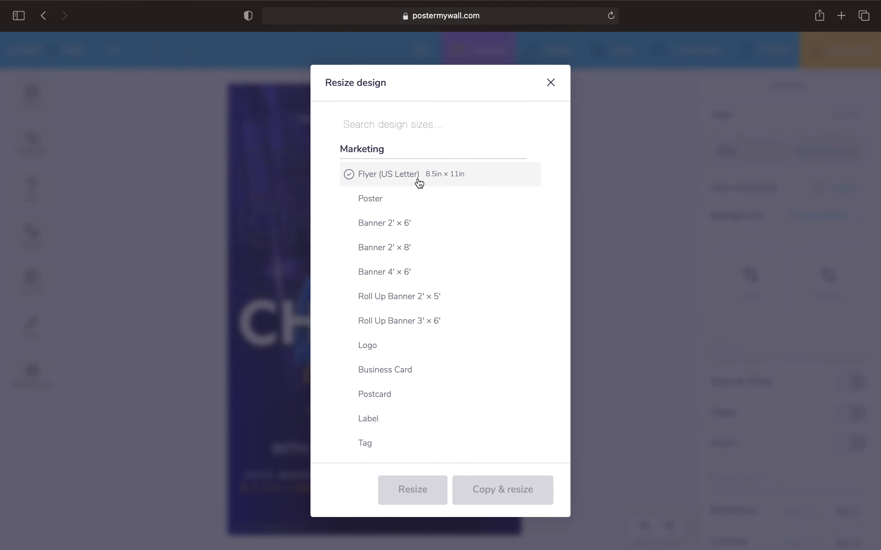
{"action": "left_click", "coordinate": [486, 176]}
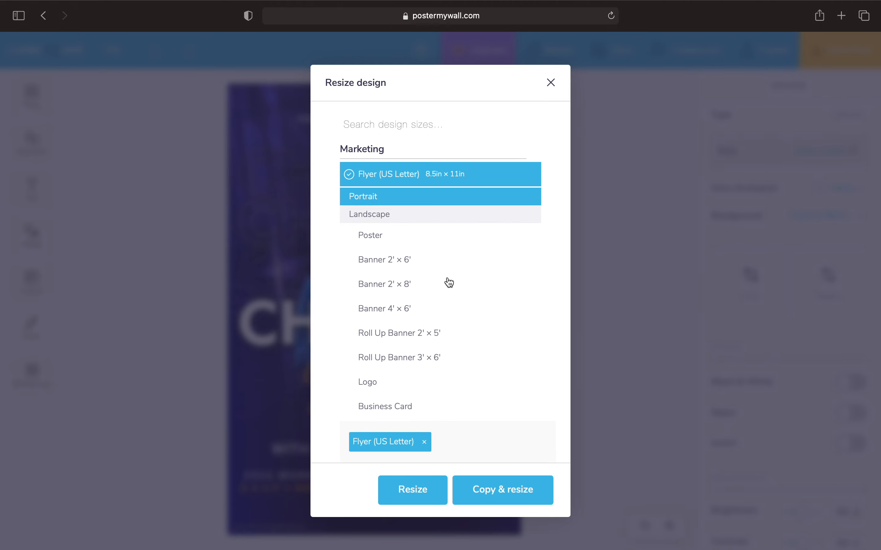
{"action": "left_click", "coordinate": [418, 493]}
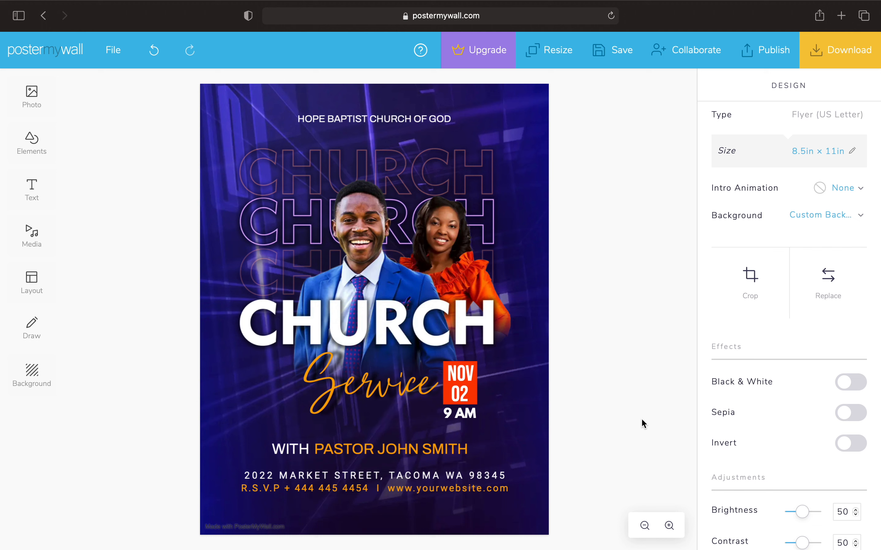
Delete the three outlined CHURCH text rows behind the two people
{"action": "left_click", "coordinate": [392, 179]}
{"action": "key", "text": "Delete"}
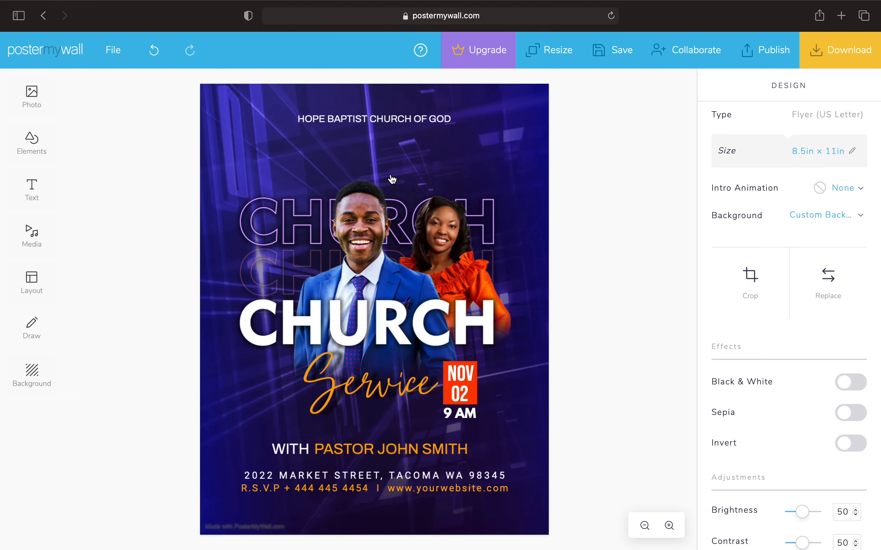
{"action": "left_click", "coordinate": [285, 225]}
{"action": "key", "text": "Delete"}
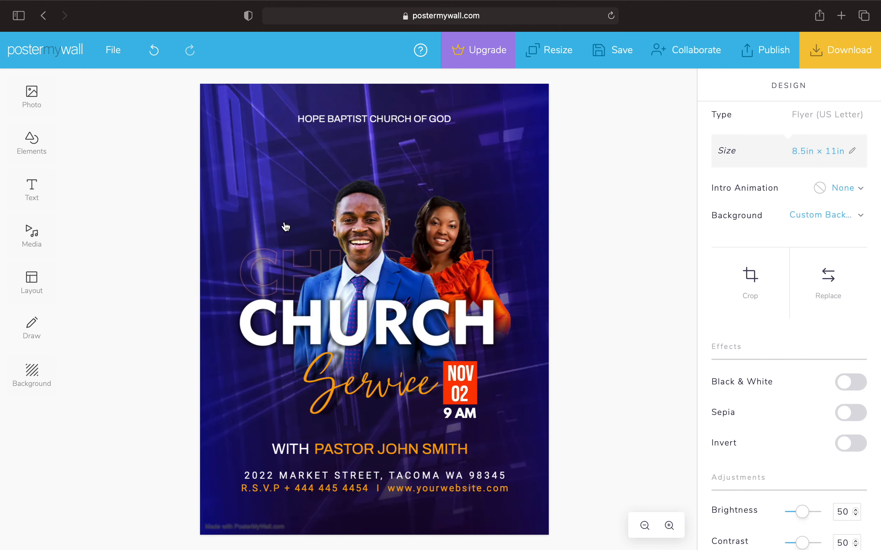
{"action": "left_click", "coordinate": [272, 272]}
{"action": "key", "text": "Delete"}
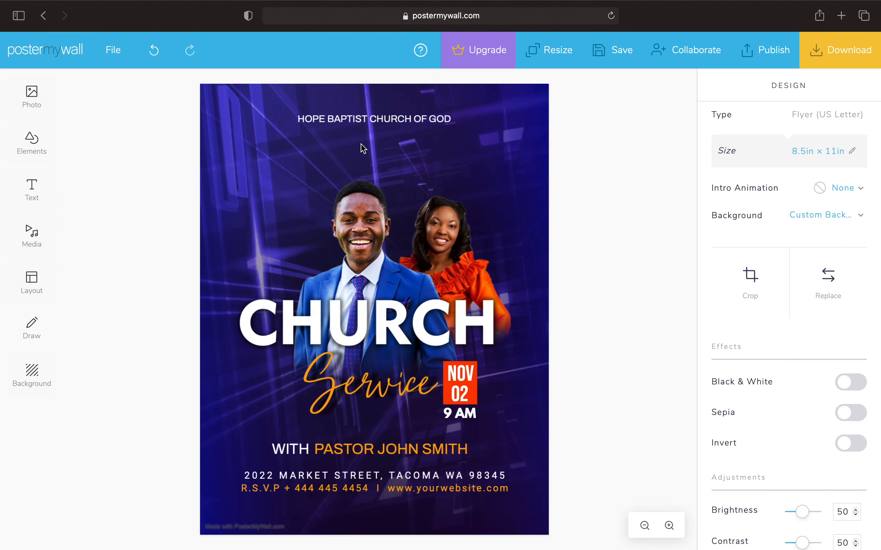
{"action": "left_click", "coordinate": [413, 125]}
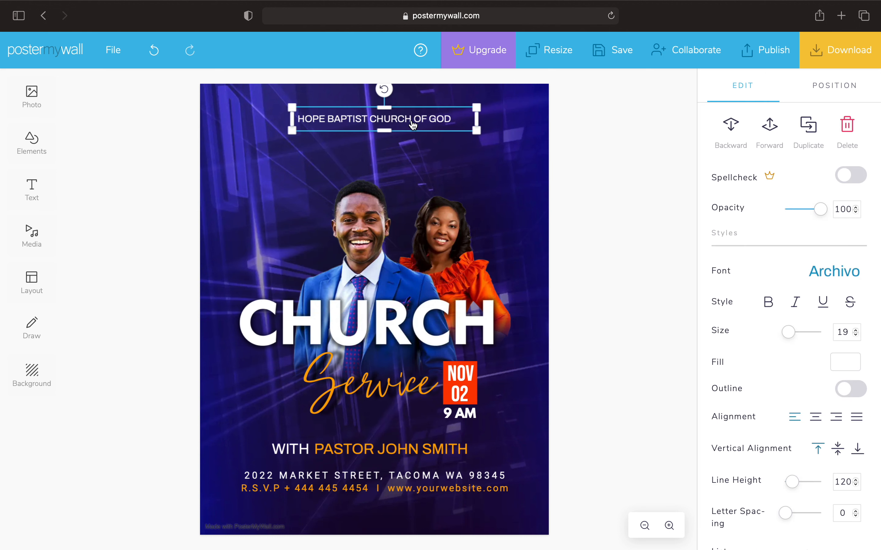
{"action": "key", "text": "Escape"}
In My Photos, select only the white Church of the Full Gospel logo, unpicking the HMI logo
{"action": "left_click", "coordinate": [22, 103]}
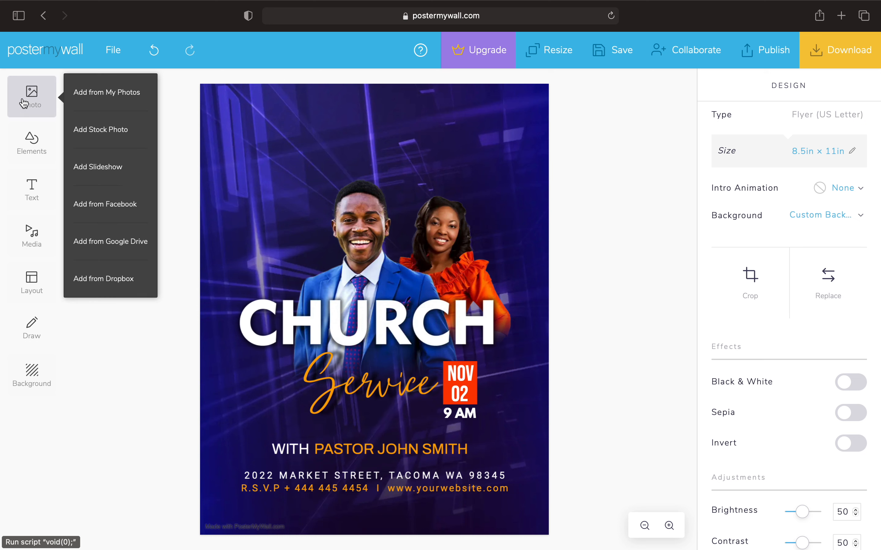
{"action": "left_click", "coordinate": [109, 91]}
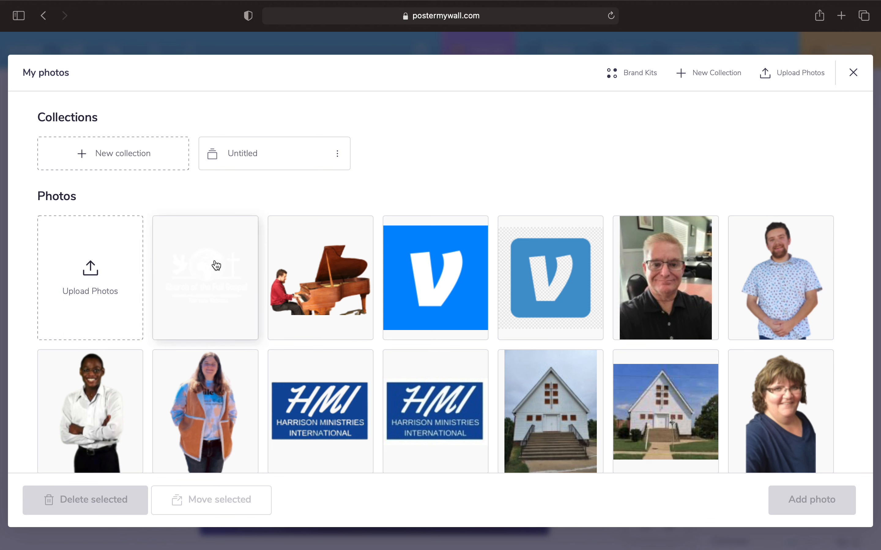
{"action": "left_click", "coordinate": [216, 266]}
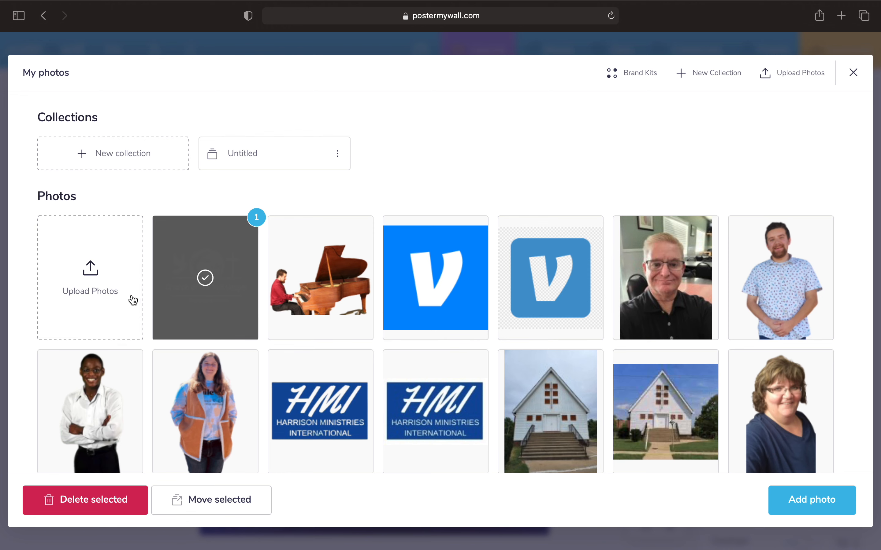
{"action": "scroll", "coordinate": [474, 360], "scroll_direction": "down", "scroll_amount": 2}
{"action": "scroll", "coordinate": [473, 360], "scroll_direction": "down", "scroll_amount": 3}
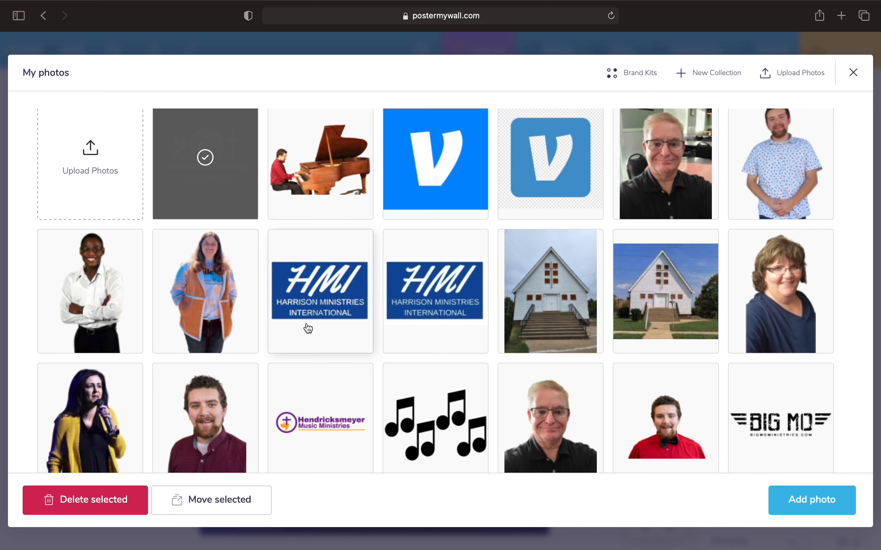
{"action": "left_click", "coordinate": [317, 313]}
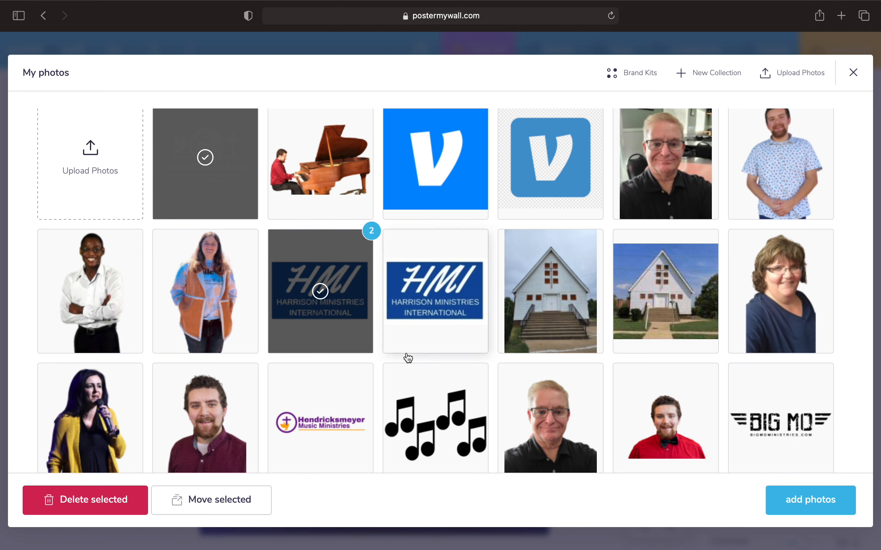
{"action": "left_click", "coordinate": [212, 158]}
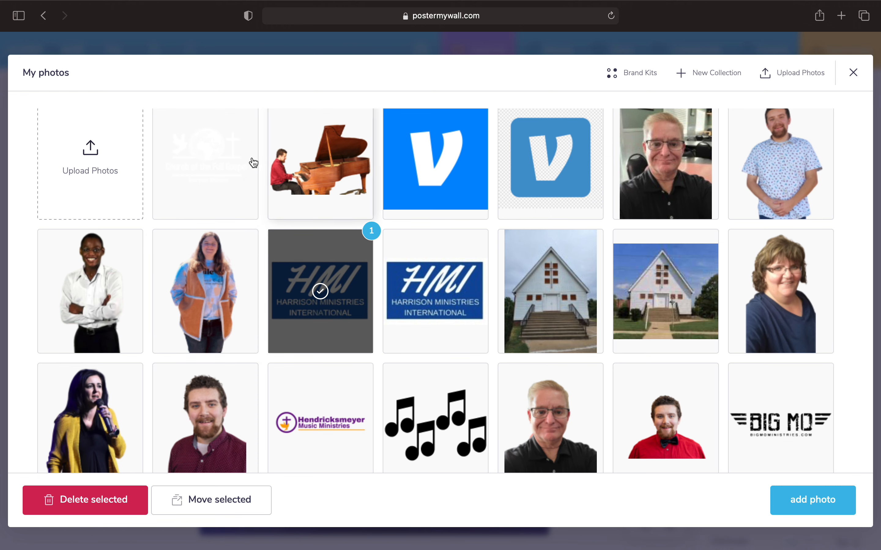
{"action": "left_click", "coordinate": [255, 186]}
{"action": "left_click", "coordinate": [320, 323]}
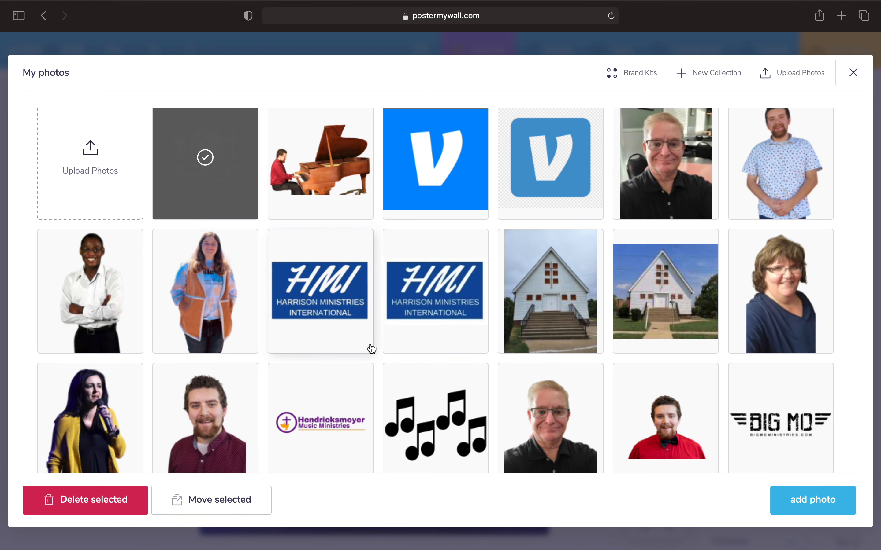
{"action": "scroll", "coordinate": [378, 350], "scroll_direction": "down", "scroll_amount": 4}
{"action": "scroll", "coordinate": [379, 350], "scroll_direction": "down", "scroll_amount": 5}
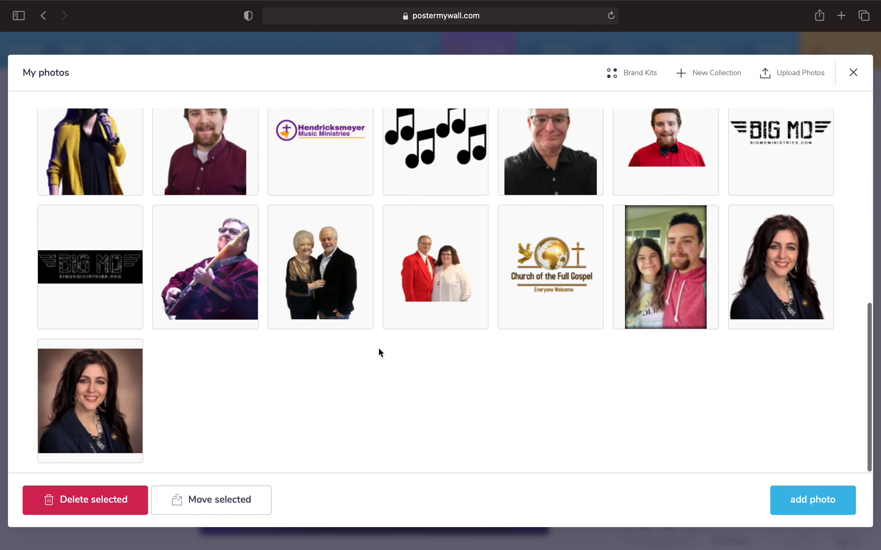
{"action": "scroll", "coordinate": [379, 349], "scroll_direction": "up", "scroll_amount": 5}
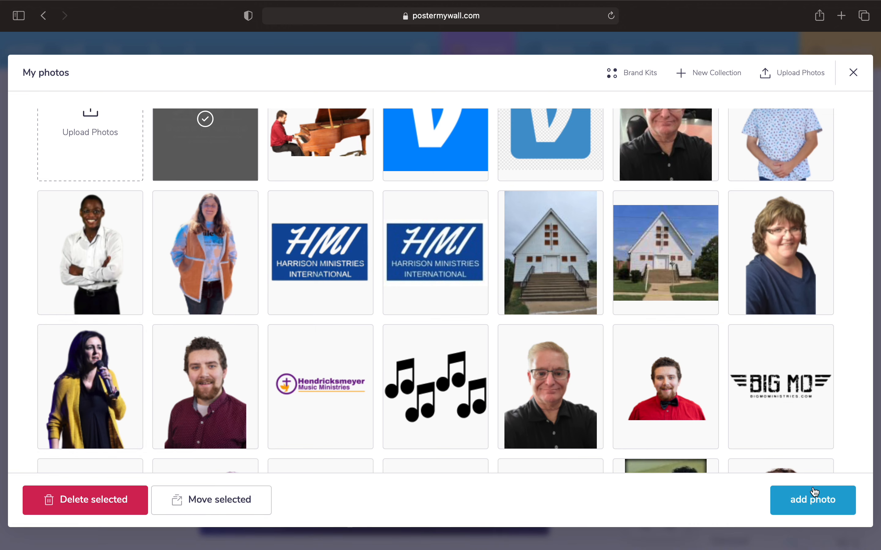
Add the Church of the Full Gospel logo, shrunk and placed in the flyer's top-left corner
{"action": "left_click", "coordinate": [801, 508]}
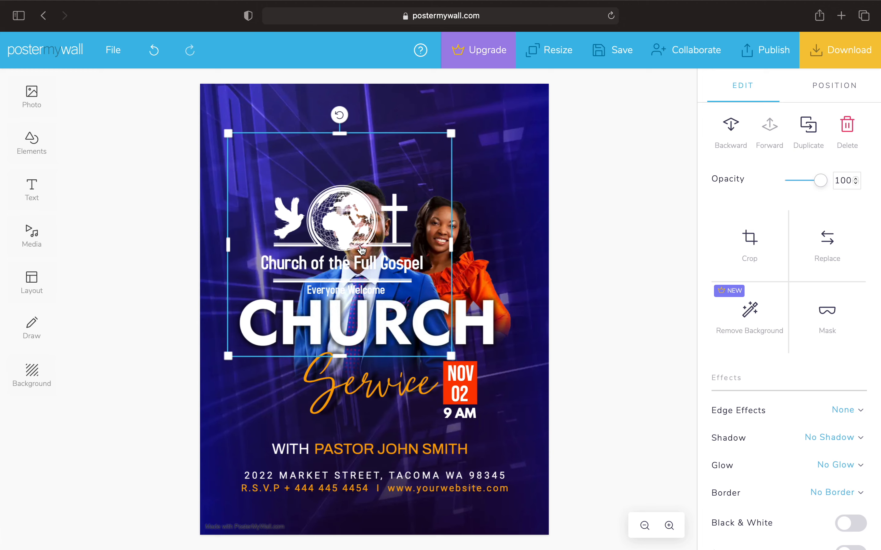
{"action": "left_click_drag", "start_coordinate": [340, 248], "coordinate": [287, 160]}
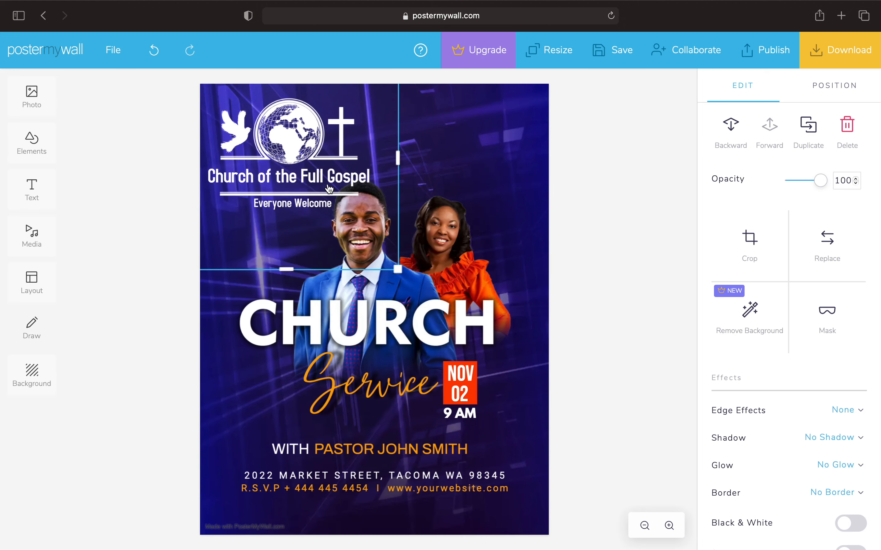
{"action": "left_click_drag", "start_coordinate": [404, 273], "coordinate": [303, 180]}
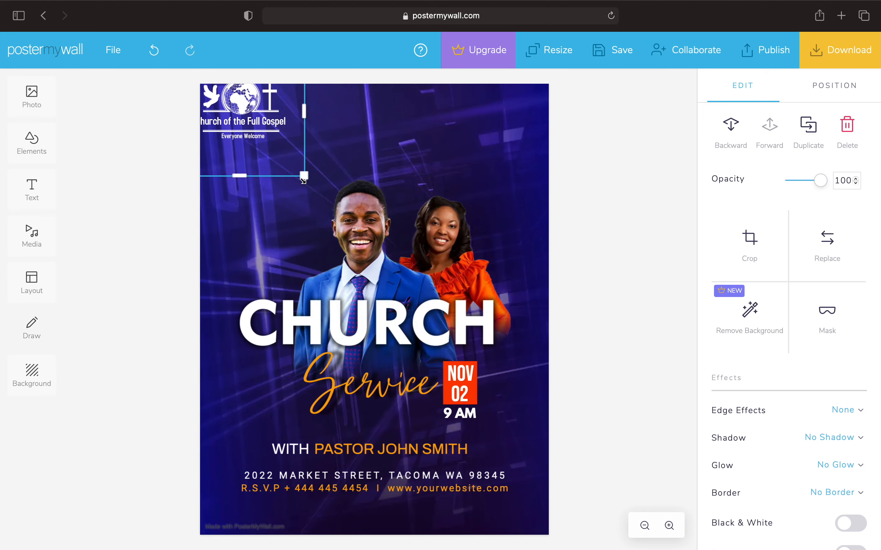
{"action": "left_click_drag", "start_coordinate": [238, 106], "coordinate": [249, 122]}
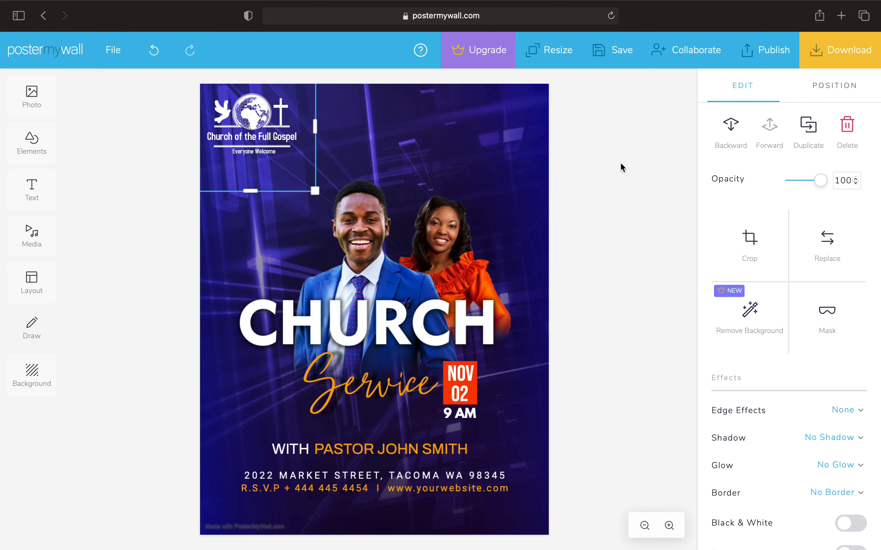
{"action": "left_click", "coordinate": [589, 168]}
Delete the two-people photo, then undo to restore it and remove the logo changes
{"action": "left_click", "coordinate": [385, 330]}
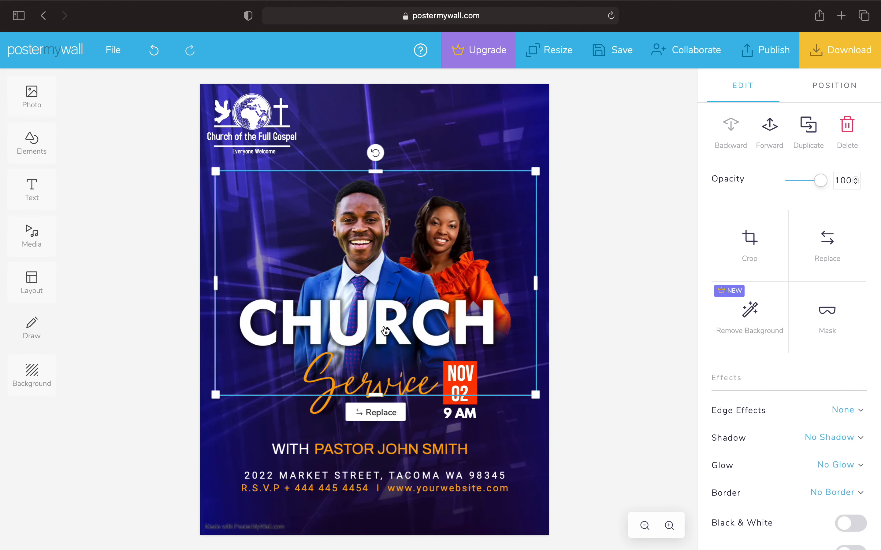
{"action": "left_click", "coordinate": [654, 418]}
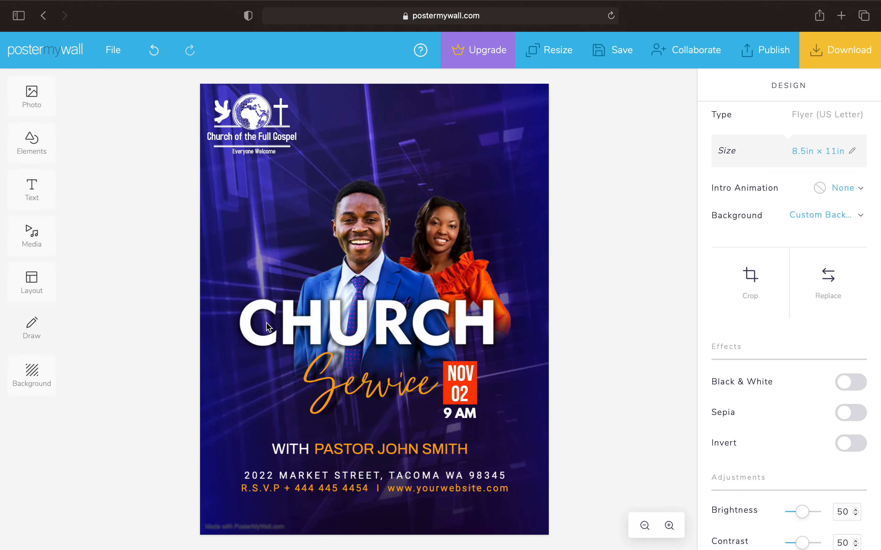
{"action": "left_click", "coordinate": [287, 326]}
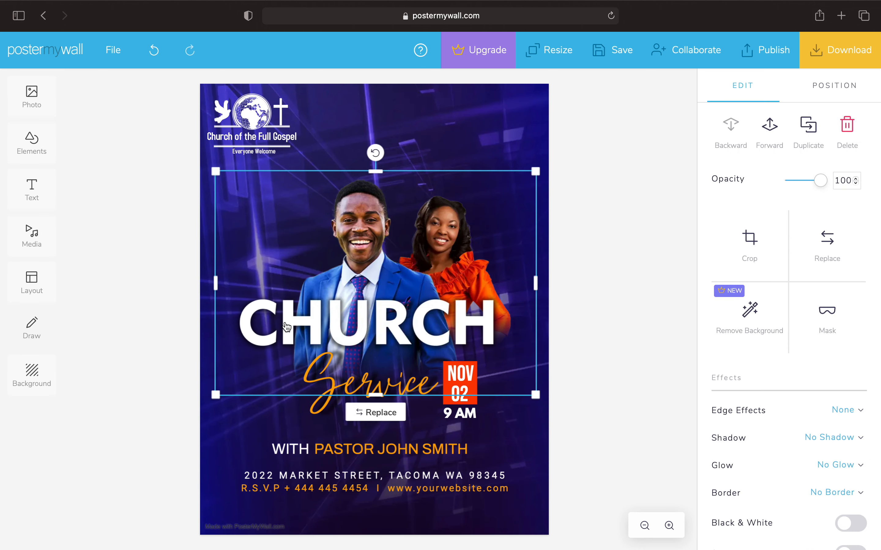
{"action": "key", "text": "Delete"}
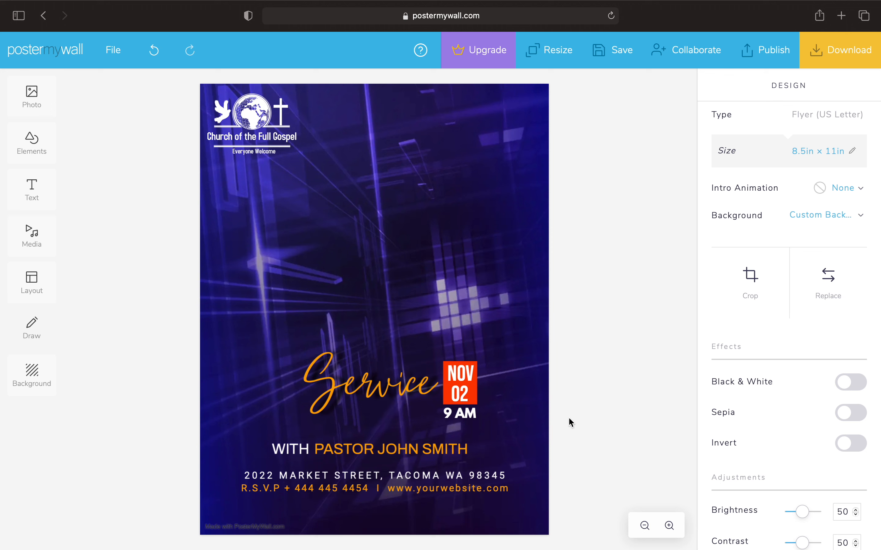
{"action": "key", "text": "super+z"}
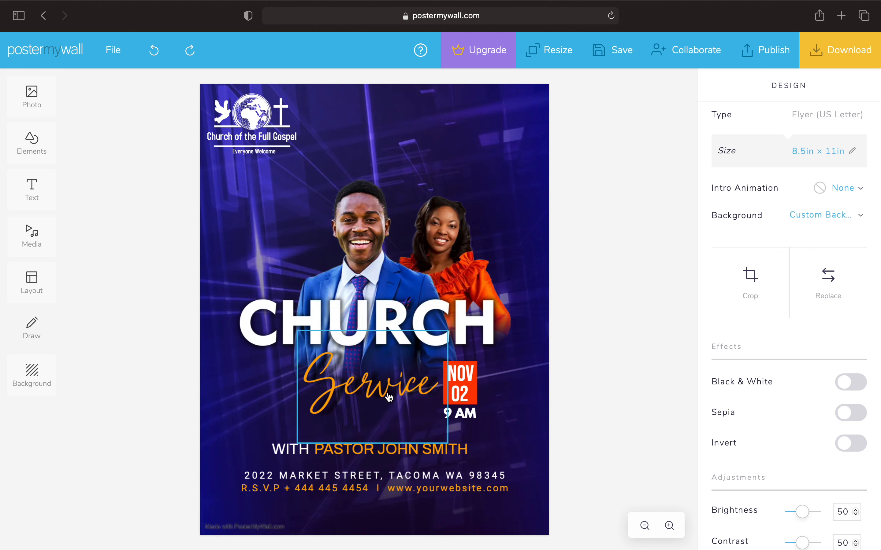
{"action": "key", "text": "super+z"}
{"action": "key", "text": "super+z"}
{"action": "key", "text": "super+z"}
{"action": "key", "text": "super+z"}
{"action": "key", "text": "super+z"}
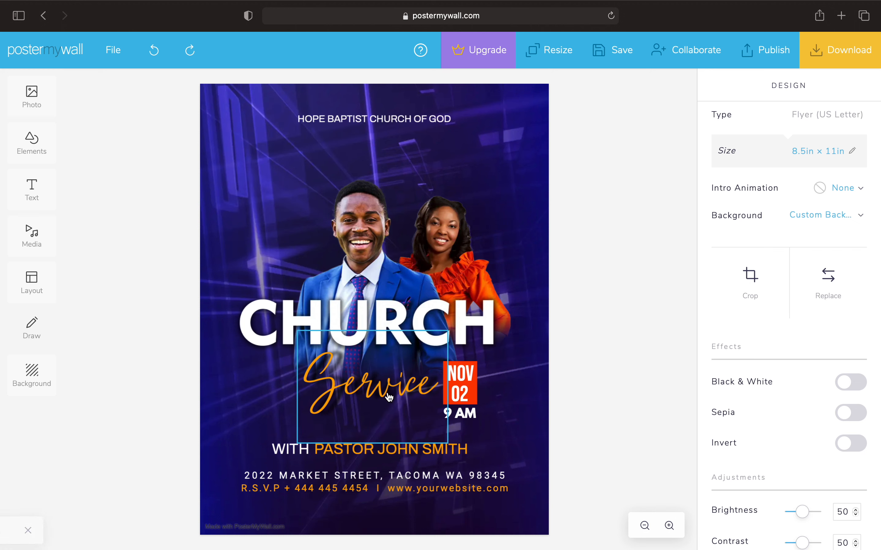
{"action": "key", "text": "super+z"}
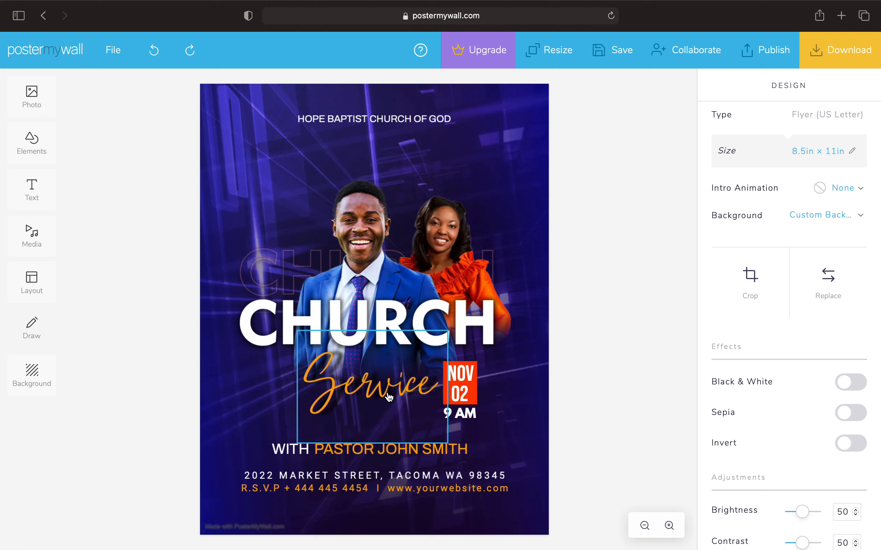
Delete the faint CHURCH outline and enlarge the church-name heading to size 121
{"action": "left_click", "coordinate": [272, 269]}
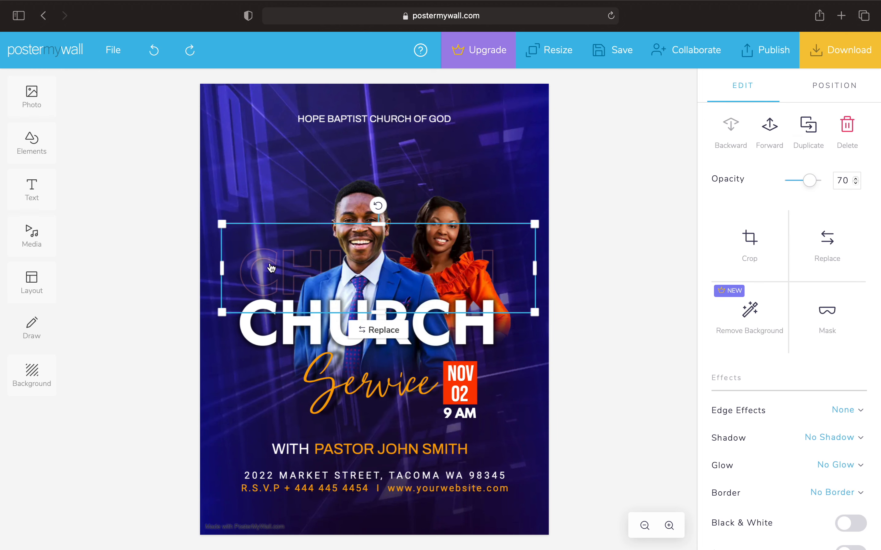
{"action": "key", "text": "Delete"}
{"action": "left_click", "coordinate": [358, 116]}
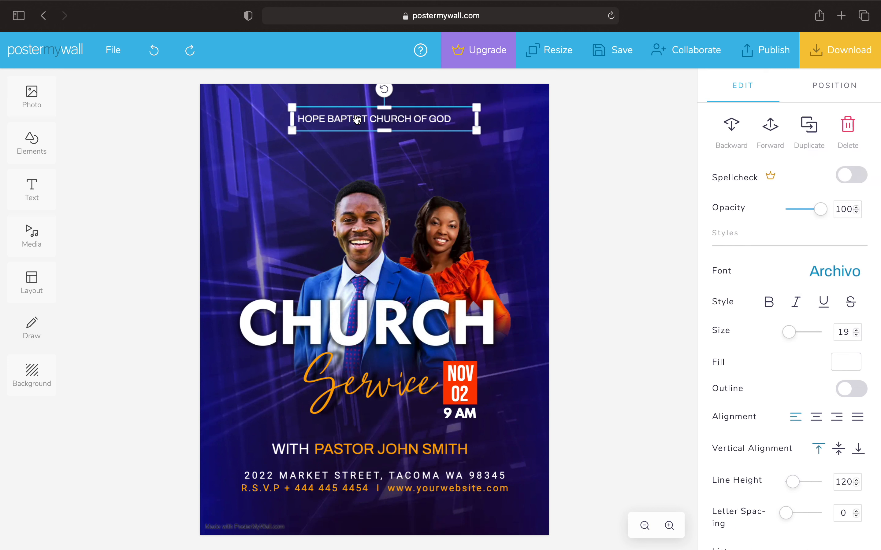
{"action": "left_click", "coordinate": [855, 329]}
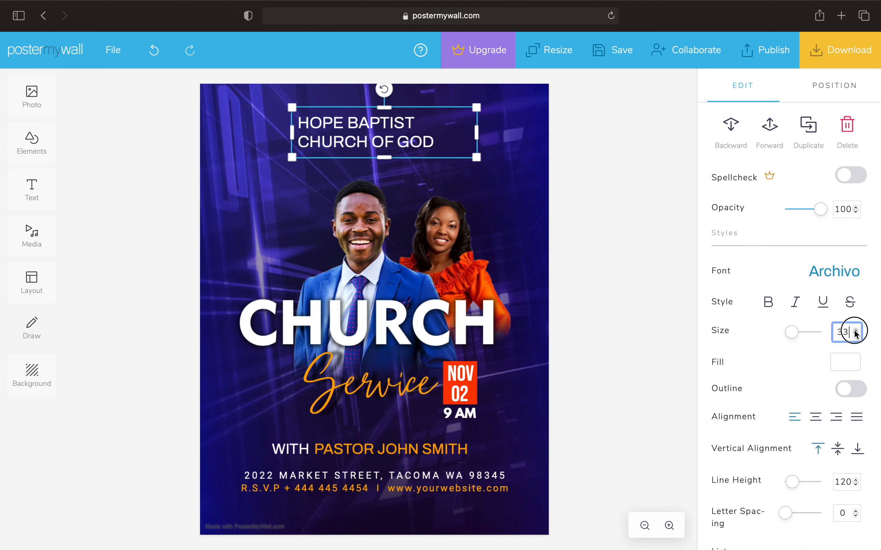
{"action": "left_click_drag", "start_coordinate": [855, 332], "coordinate": [855, 333]}
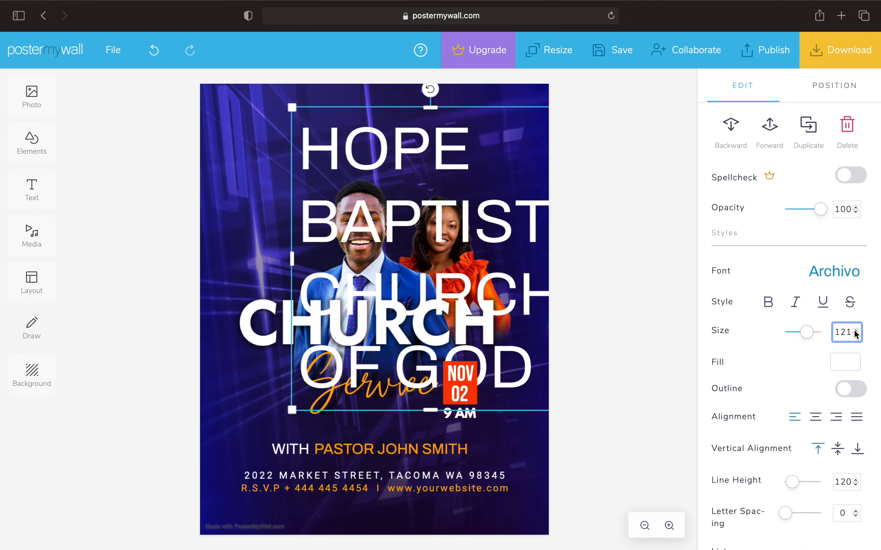
Retype the heading as 'Revival' and centre-align it within its text box
{"action": "left_click", "coordinate": [532, 368]}
{"action": "key", "text": "BackSpace"}
{"action": "key", "text": "BackSpace"}
{"action": "key", "text": "BackSpace"}
{"action": "key", "text": "BackSpace"}
{"action": "key", "text": "BackSpace"}
{"action": "key", "text": "BackSpace"}
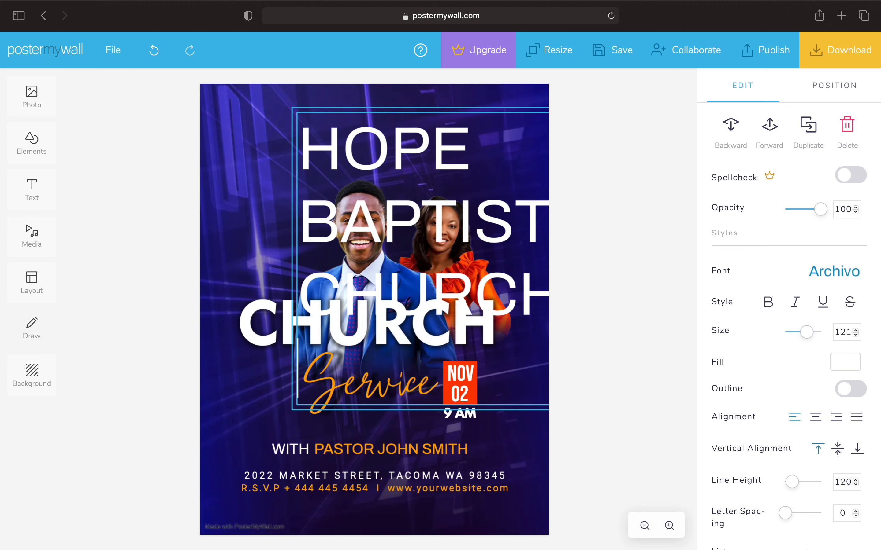
{"action": "key", "text": "BackSpace"}
{"action": "key", "text": "BackSpace"}
{"action": "key", "text": "BackSpace"}
{"action": "key", "text": "BackSpace"}
{"action": "key", "text": "BackSpace"}
{"action": "key", "text": "BackSpace"}
{"action": "key", "text": "BackSpace"}
{"action": "key", "text": "BackSpace"}
{"action": "key", "text": "BackSpace"}
{"action": "key", "text": "BackSpace"}
{"action": "key", "text": "BackSpace"}
{"action": "key", "text": "BackSpace"}
{"action": "key", "text": "BackSpace"}
{"action": "key", "text": "BackSpace"}
{"action": "key", "text": "BackSpace"}
{"action": "key", "text": "BackSpace"}
{"action": "key", "text": "BackSpace"}
{"action": "key", "text": "BackSpace"}
{"action": "key", "text": "BackSpace"}
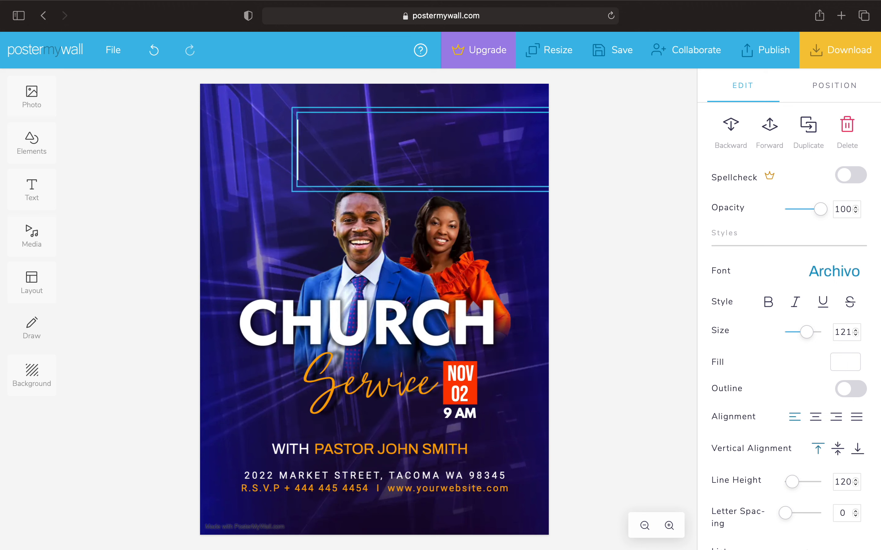
{"action": "type", "text": "Revival"}
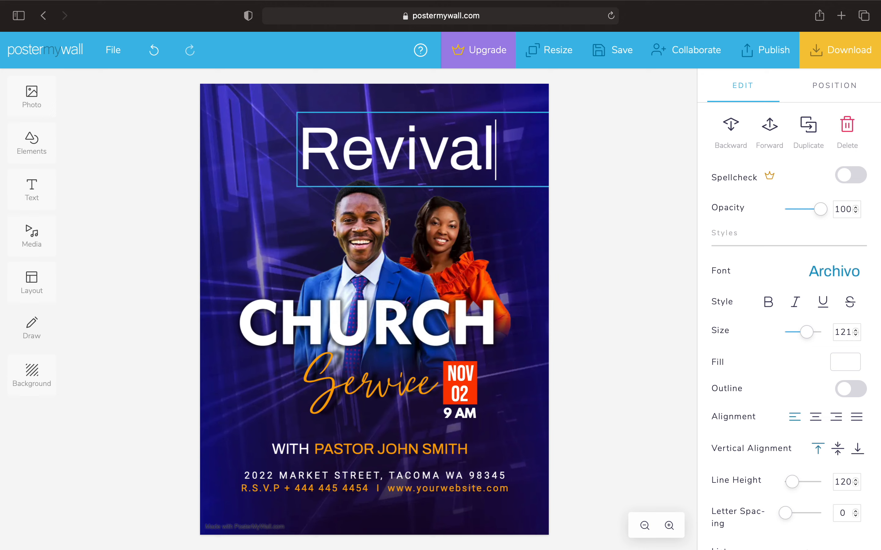
{"action": "left_click", "coordinate": [614, 209]}
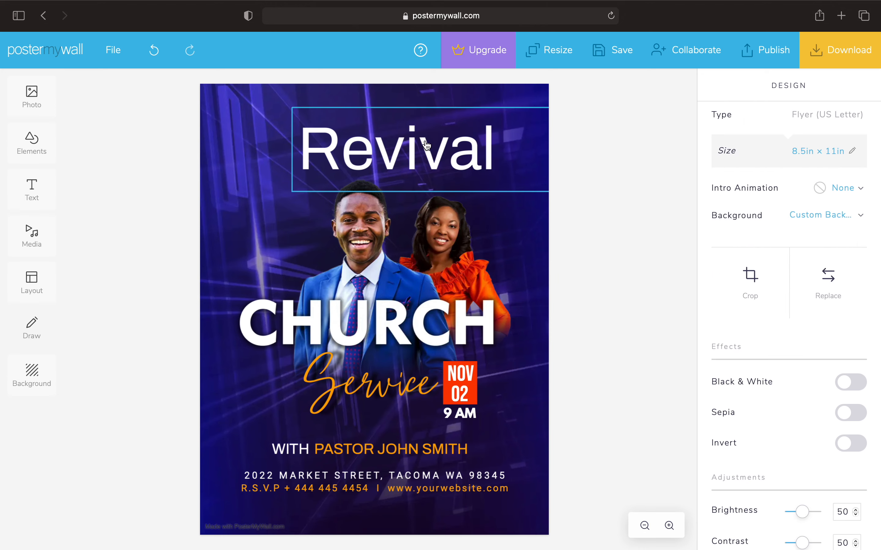
{"action": "left_click_drag", "start_coordinate": [427, 145], "coordinate": [374, 148]}
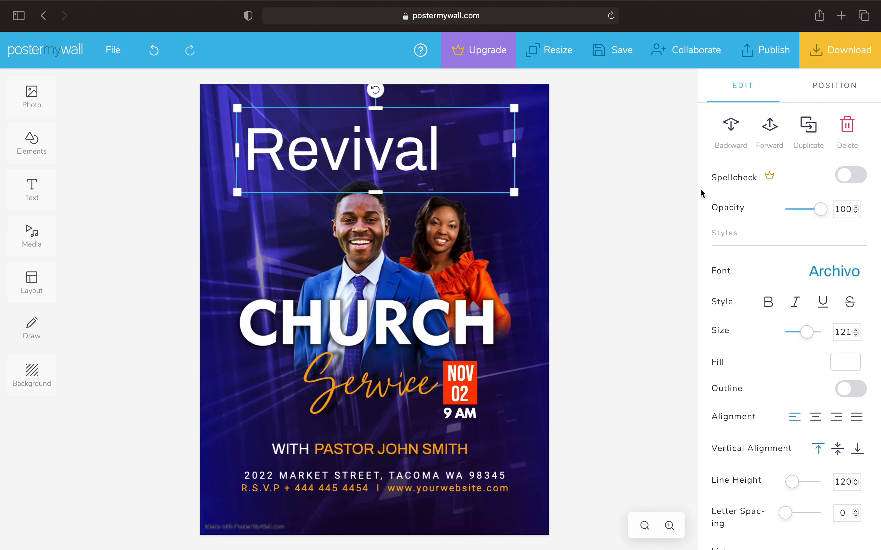
{"action": "left_click", "coordinate": [815, 417]}
{"action": "left_click_drag", "start_coordinate": [391, 171], "coordinate": [393, 172]}
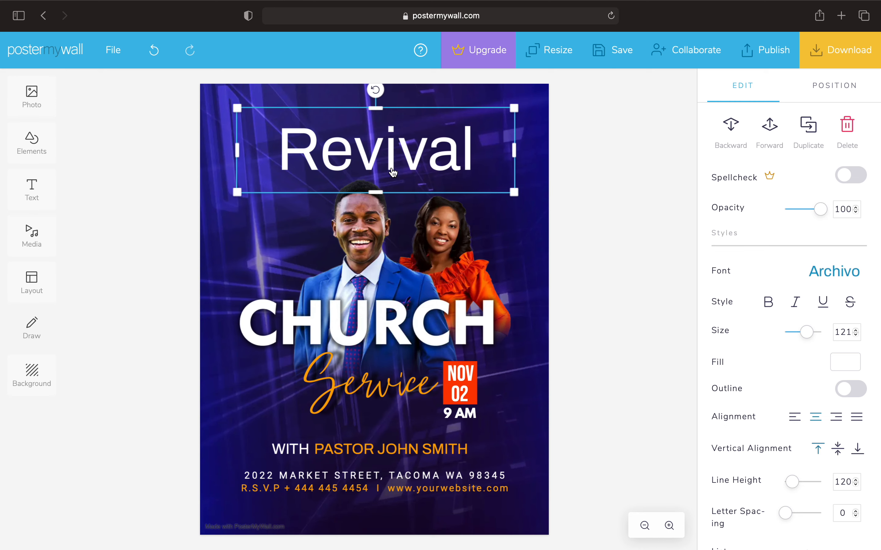
Change the Revival heading's font to League Spartan from the font list
{"action": "left_click", "coordinate": [837, 276]}
{"action": "scroll", "coordinate": [832, 320], "scroll_direction": "down", "scroll_amount": 3}
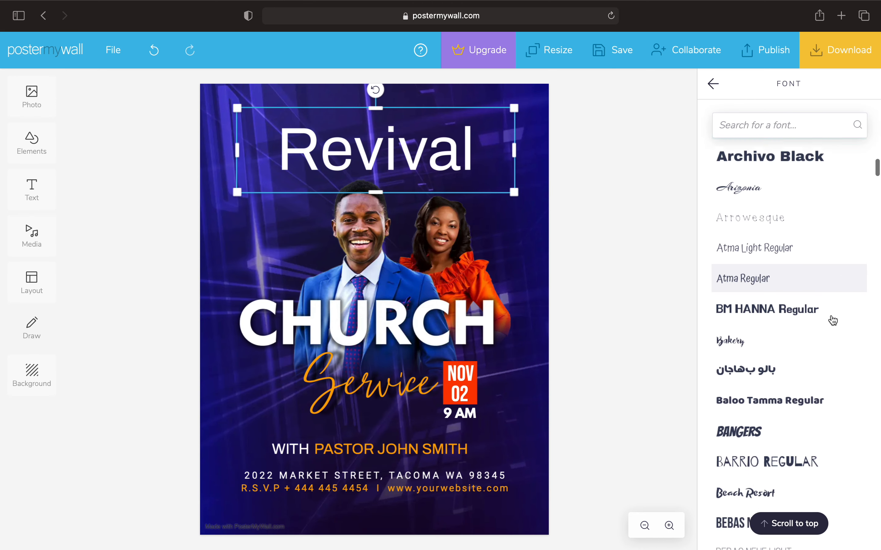
{"action": "scroll", "coordinate": [833, 321], "scroll_direction": "up", "scroll_amount": 4}
{"action": "scroll", "coordinate": [833, 320], "scroll_direction": "up", "scroll_amount": 15}
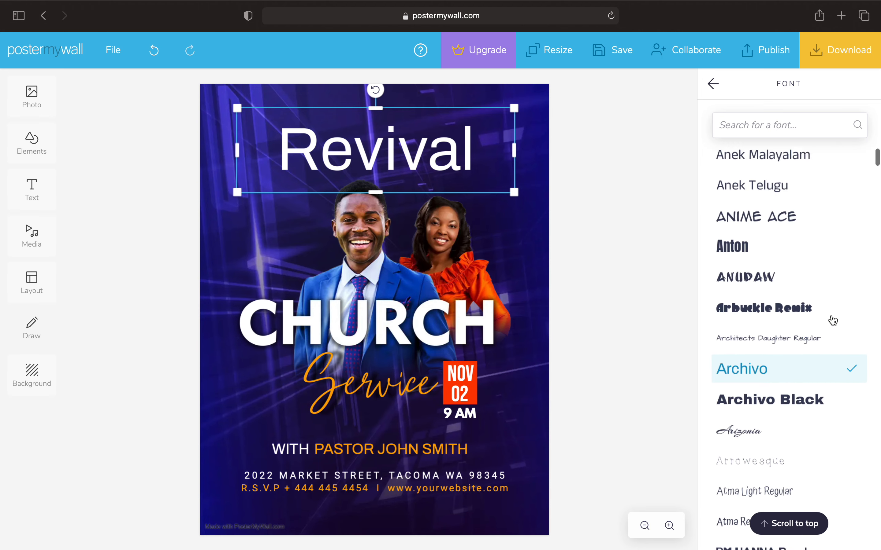
{"action": "scroll", "coordinate": [833, 320], "scroll_direction": "down", "scroll_amount": 5}
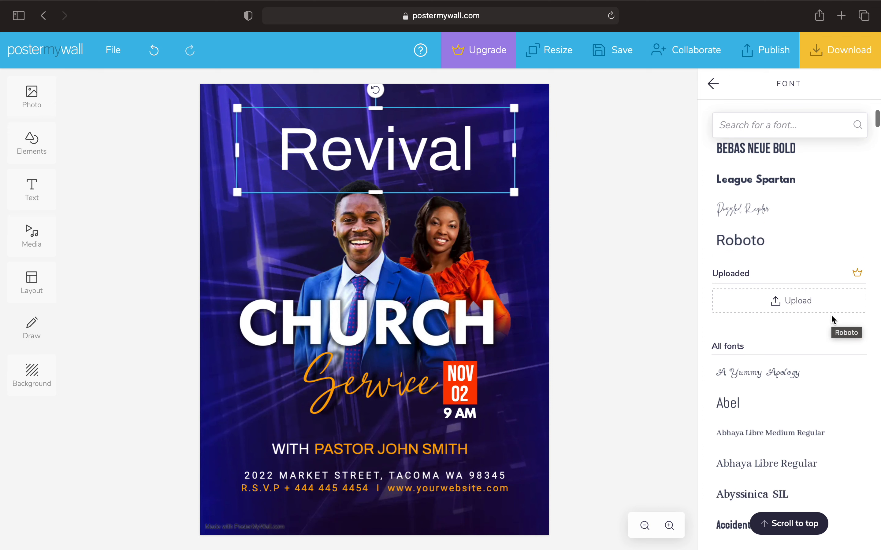
{"action": "scroll", "coordinate": [833, 320], "scroll_direction": "down", "scroll_amount": 4}
{"action": "scroll", "coordinate": [833, 320], "scroll_direction": "down", "scroll_amount": 4}
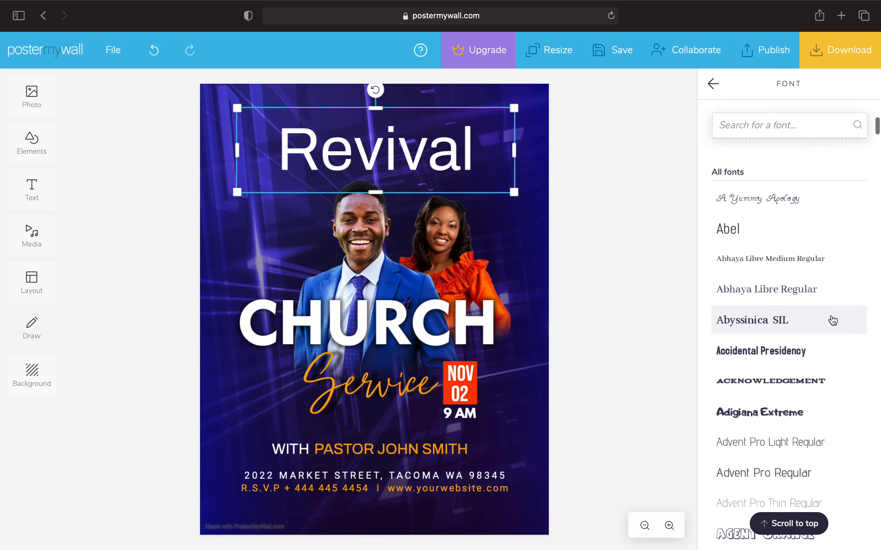
{"action": "scroll", "coordinate": [831, 314], "scroll_direction": "up", "scroll_amount": 8}
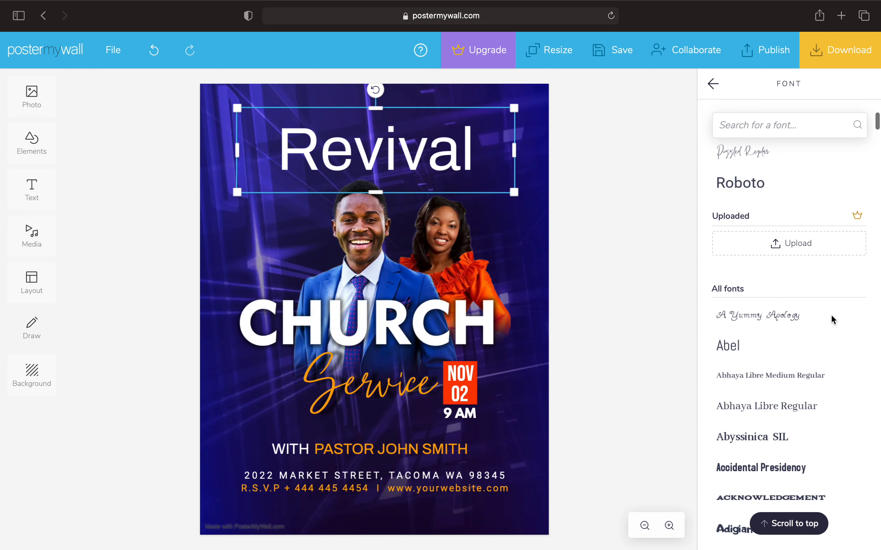
{"action": "scroll", "coordinate": [829, 355], "scroll_direction": "down", "scroll_amount": 13}
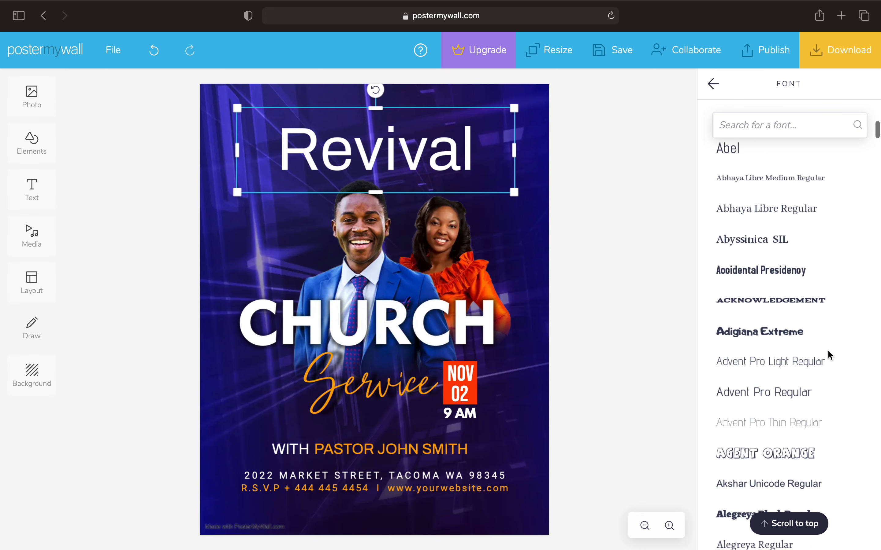
{"action": "scroll", "coordinate": [829, 356], "scroll_direction": "down", "scroll_amount": 5}
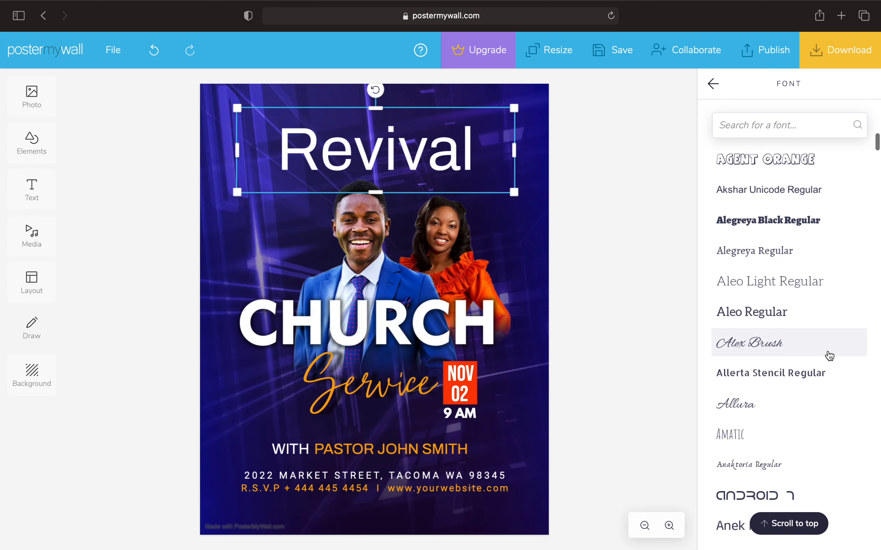
{"action": "scroll", "coordinate": [829, 356], "scroll_direction": "down", "scroll_amount": 7}
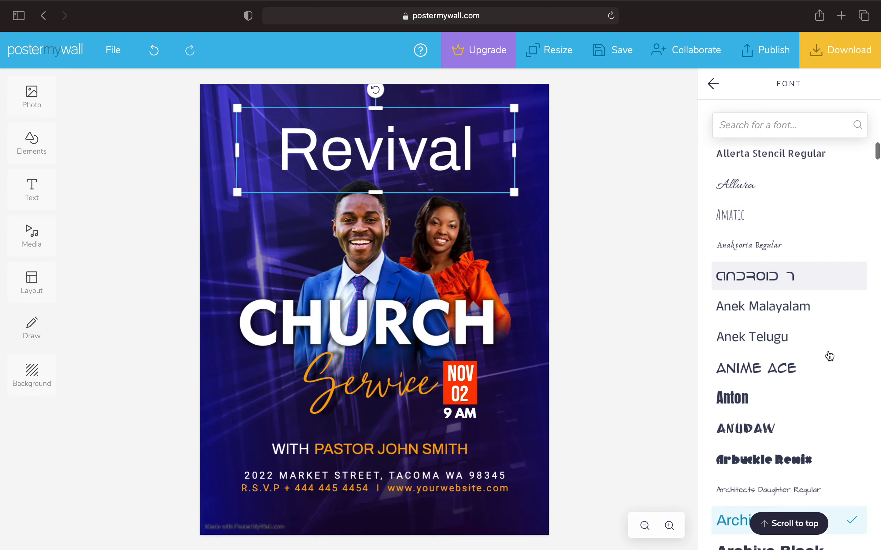
{"action": "scroll", "coordinate": [829, 356], "scroll_direction": "down", "scroll_amount": 10}
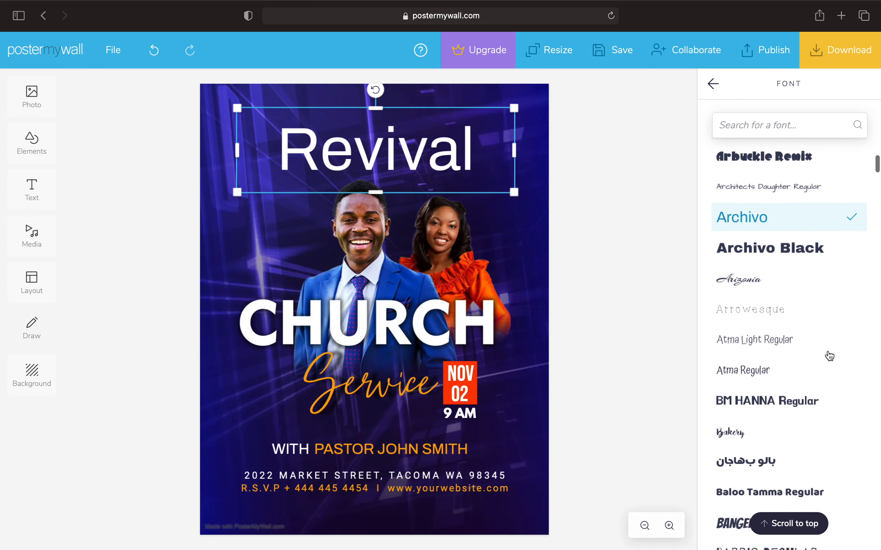
{"action": "scroll", "coordinate": [829, 356], "scroll_direction": "down", "scroll_amount": 8}
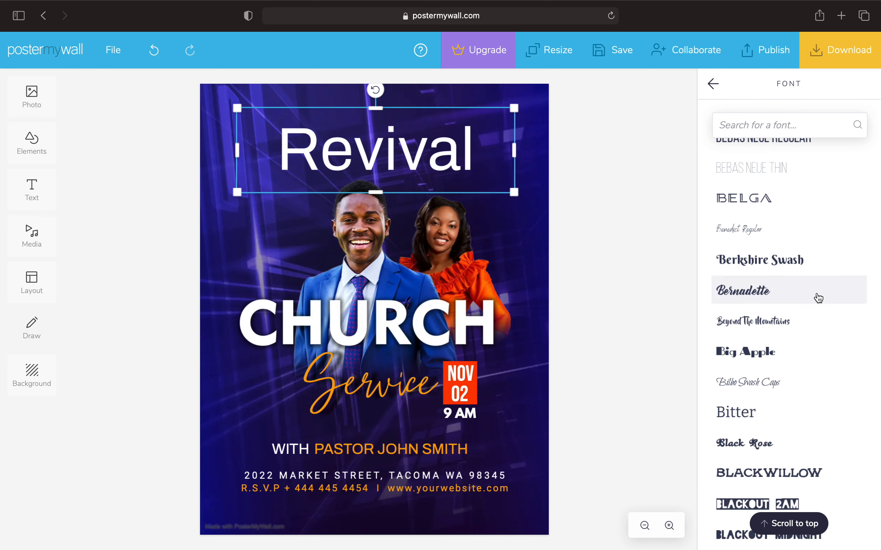
{"action": "scroll", "coordinate": [826, 419], "scroll_direction": "down", "scroll_amount": 4}
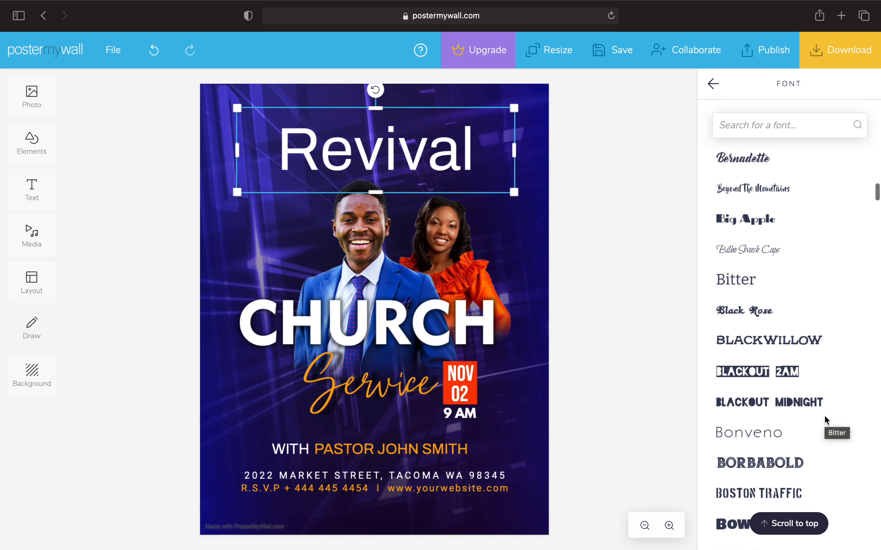
{"action": "scroll", "coordinate": [825, 421], "scroll_direction": "down", "scroll_amount": 5}
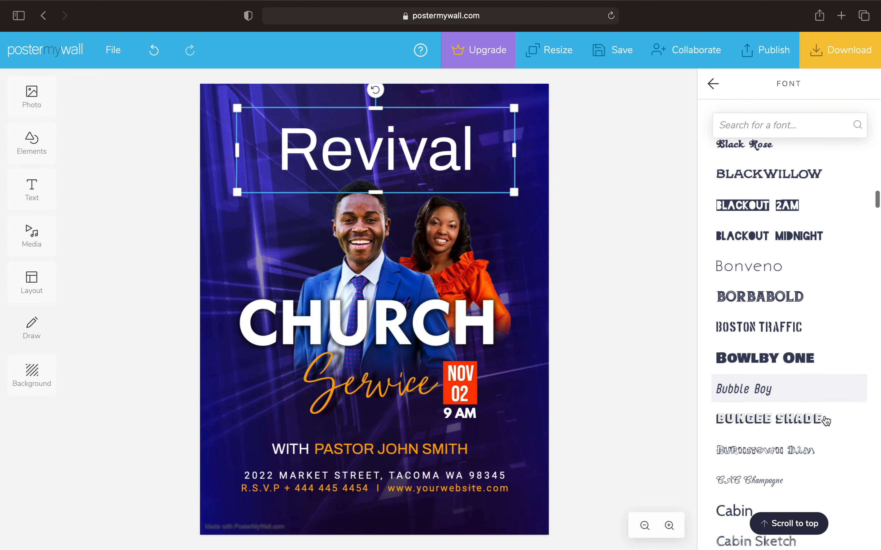
{"action": "scroll", "coordinate": [826, 421], "scroll_direction": "down", "scroll_amount": 10}
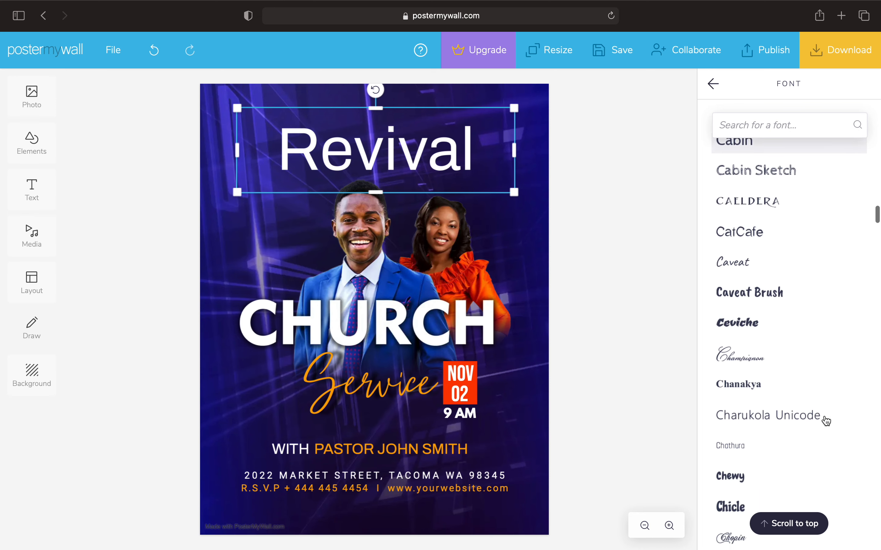
{"action": "scroll", "coordinate": [826, 421], "scroll_direction": "down", "scroll_amount": 10}
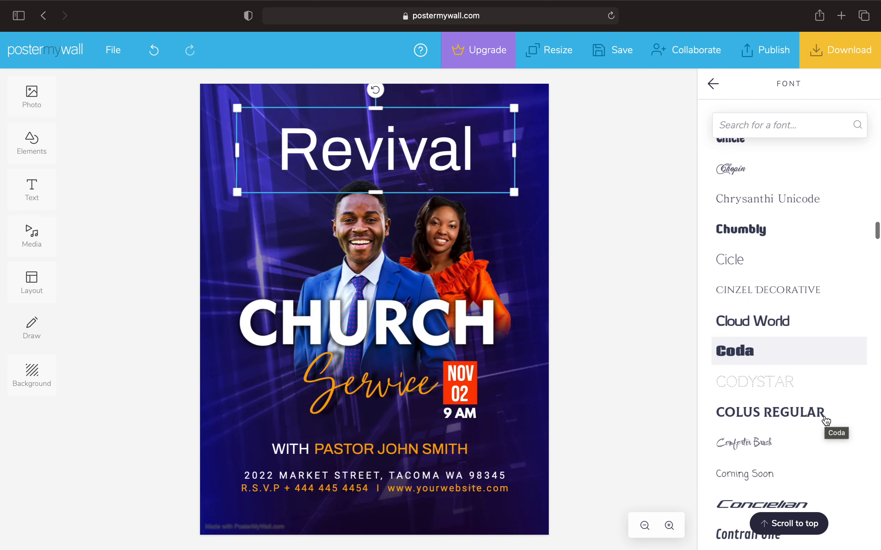
{"action": "scroll", "coordinate": [826, 421], "scroll_direction": "down", "scroll_amount": 7}
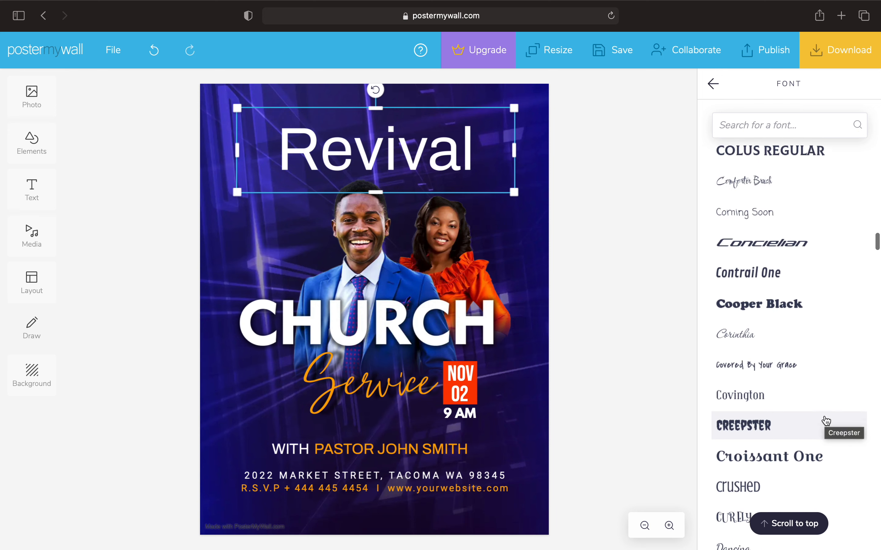
{"action": "scroll", "coordinate": [826, 421], "scroll_direction": "down", "scroll_amount": 6}
{"action": "scroll", "coordinate": [825, 421], "scroll_direction": "down", "scroll_amount": 4}
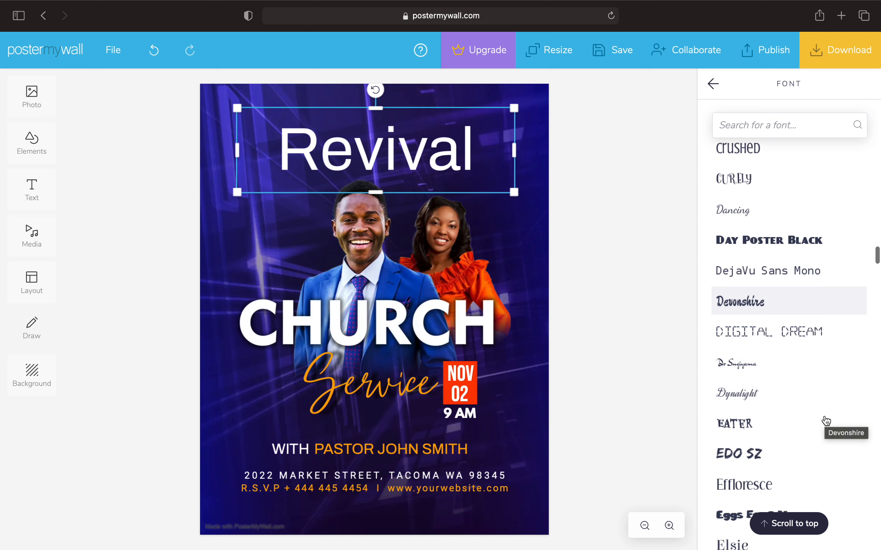
{"action": "scroll", "coordinate": [825, 421], "scroll_direction": "down", "scroll_amount": 3}
{"action": "scroll", "coordinate": [826, 421], "scroll_direction": "down", "scroll_amount": 7}
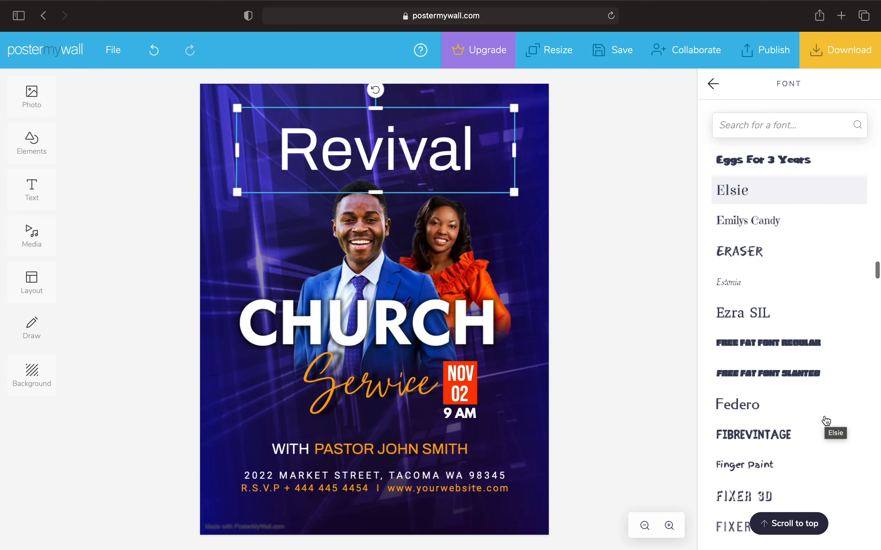
{"action": "scroll", "coordinate": [826, 421], "scroll_direction": "down", "scroll_amount": 7}
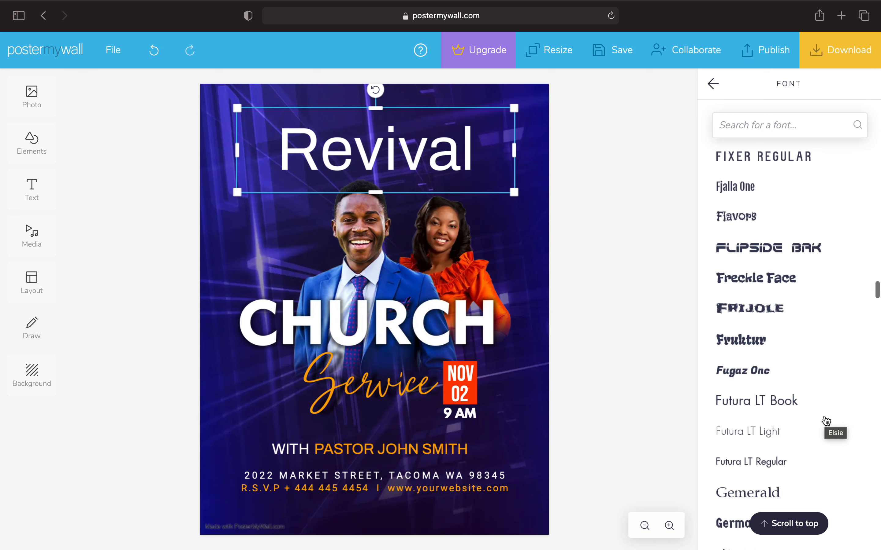
{"action": "scroll", "coordinate": [826, 421], "scroll_direction": "down", "scroll_amount": 6}
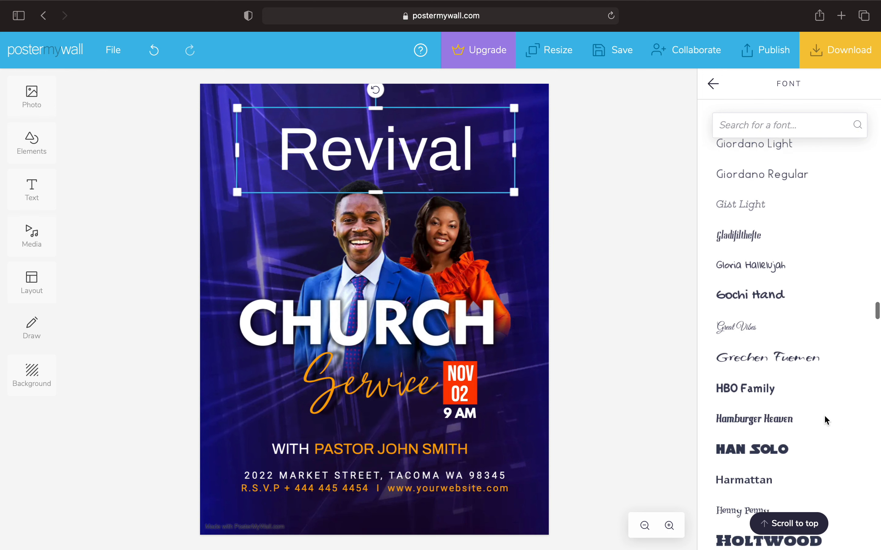
{"action": "scroll", "coordinate": [826, 421], "scroll_direction": "down", "scroll_amount": 10}
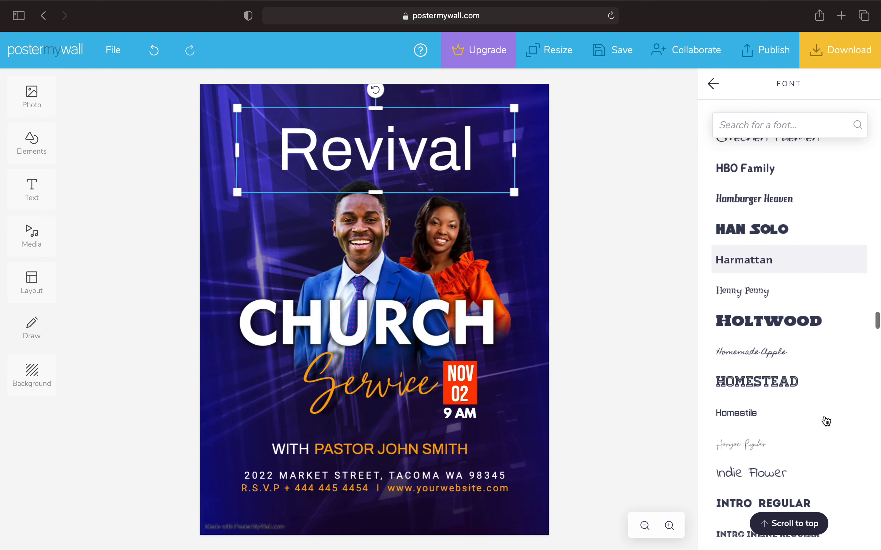
{"action": "scroll", "coordinate": [825, 421], "scroll_direction": "down", "scroll_amount": 10}
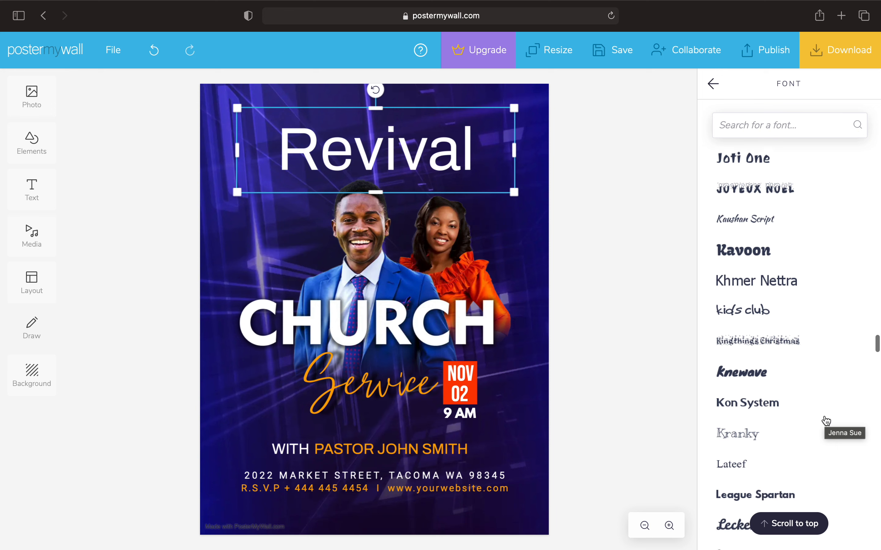
{"action": "scroll", "coordinate": [826, 421], "scroll_direction": "down", "scroll_amount": 8}
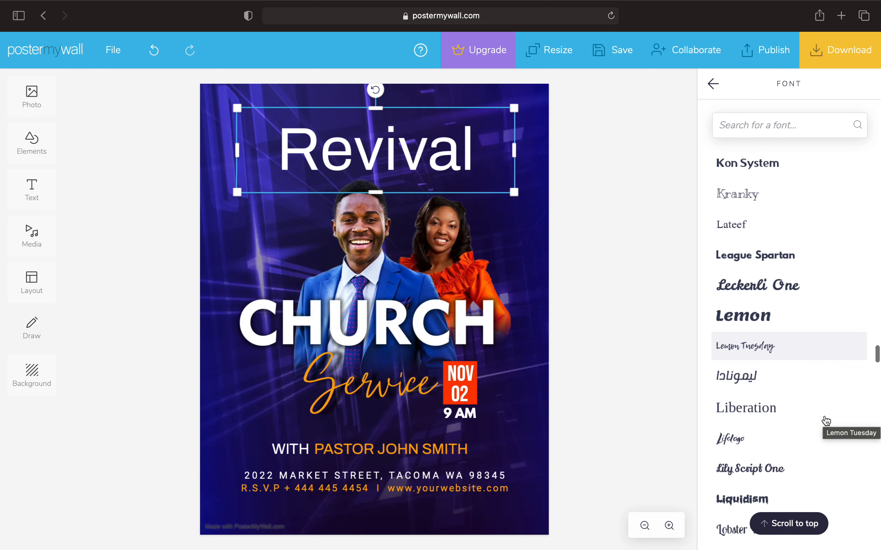
{"action": "scroll", "coordinate": [824, 419], "scroll_direction": "up", "scroll_amount": 5}
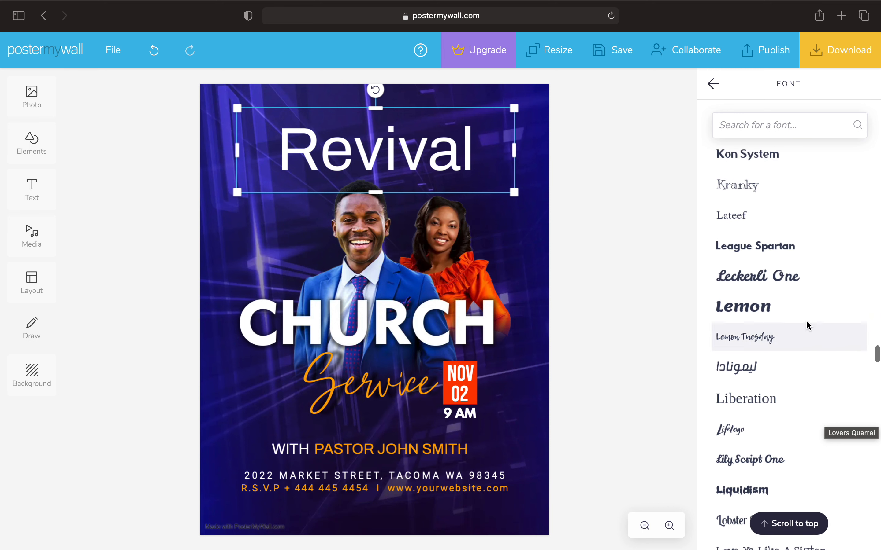
{"action": "left_click", "coordinate": [786, 246]}
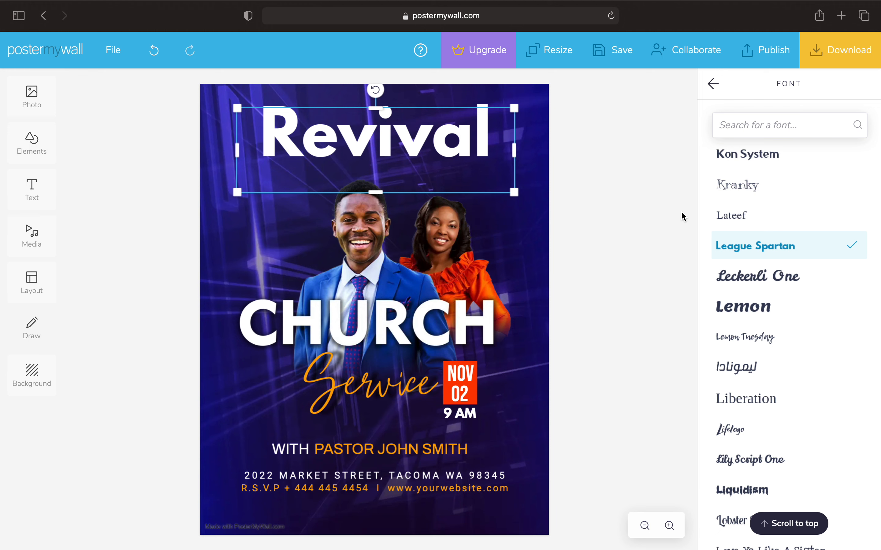
Close the font list and delete the couple photo from the flyer
{"action": "left_click", "coordinate": [713, 84]}
{"action": "left_click", "coordinate": [556, 229]}
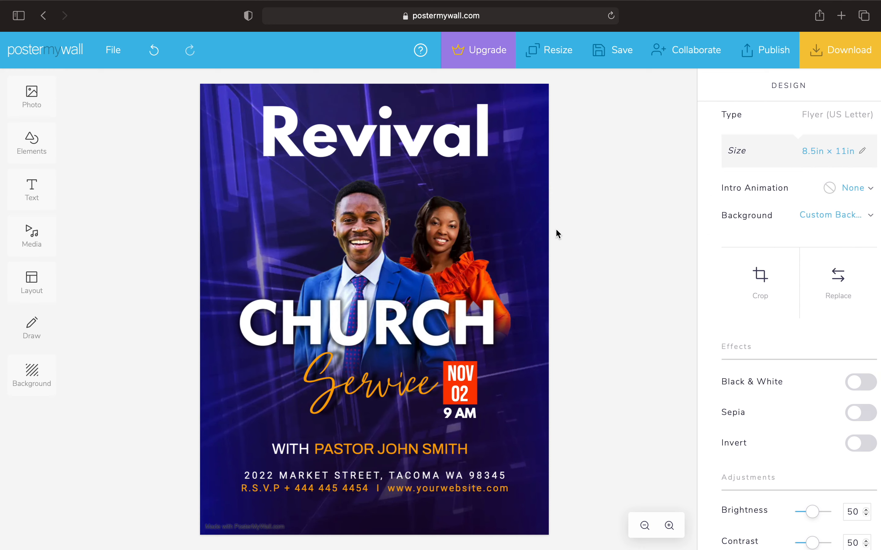
{"action": "left_click", "coordinate": [404, 329]}
{"action": "key", "text": "Delete"}
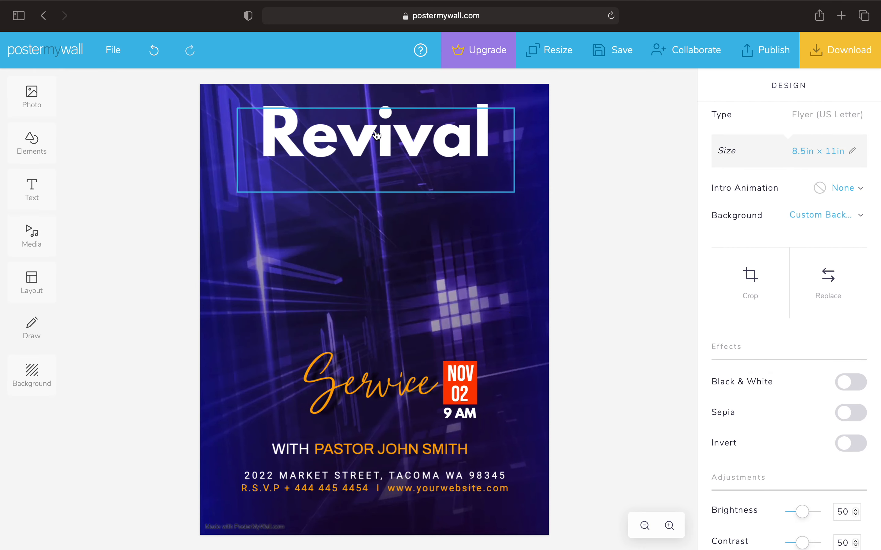
Rearrange NOV 02, 9 AM and Service, placing Revival just above Service
{"action": "left_click_drag", "start_coordinate": [458, 380], "coordinate": [513, 387]}
{"action": "left_click_drag", "start_coordinate": [460, 414], "coordinate": [510, 413]}
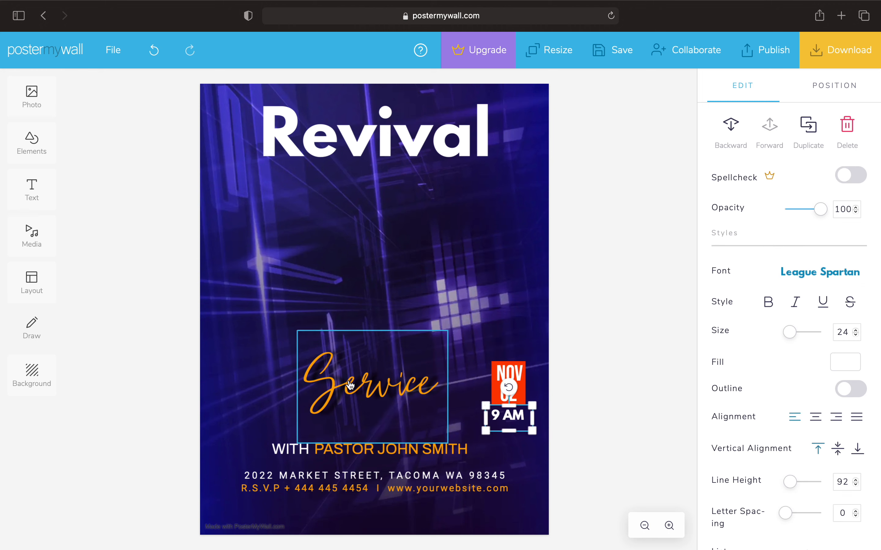
{"action": "left_click_drag", "start_coordinate": [350, 386], "coordinate": [331, 306]}
{"action": "key", "text": "Delete"}
{"action": "left_click_drag", "start_coordinate": [382, 397], "coordinate": [425, 415]}
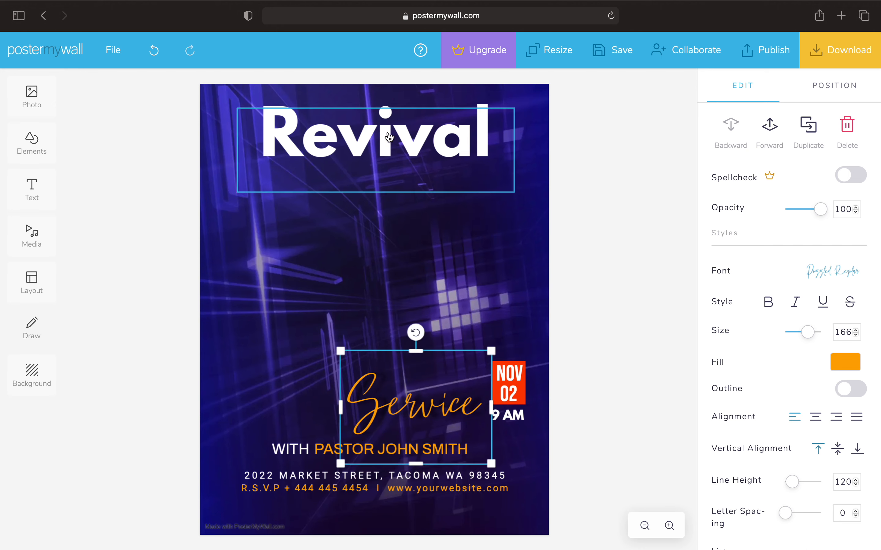
{"action": "left_click_drag", "start_coordinate": [389, 138], "coordinate": [425, 325]}
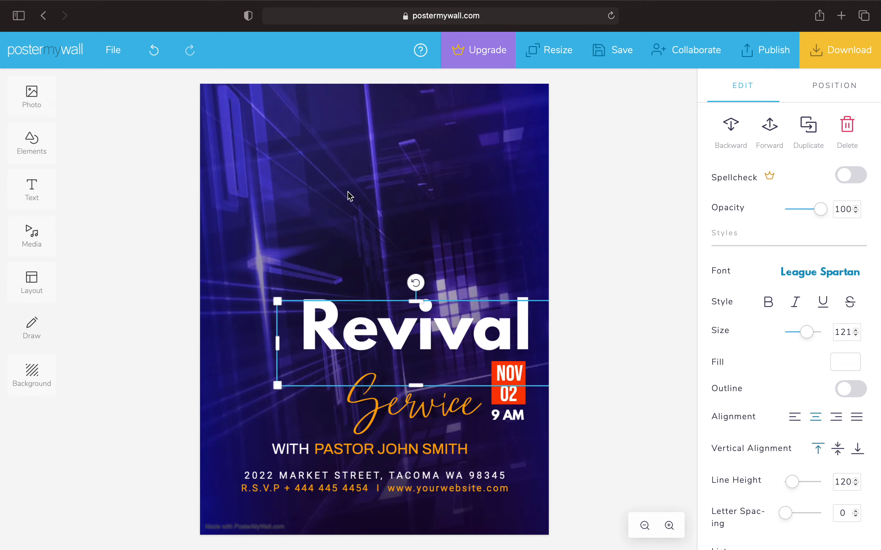
{"action": "left_click", "coordinate": [95, 193]}
Add the Church of the Full Gospel logo from My Photos, shrunk into the top-right corner
{"action": "left_click", "coordinate": [43, 108]}
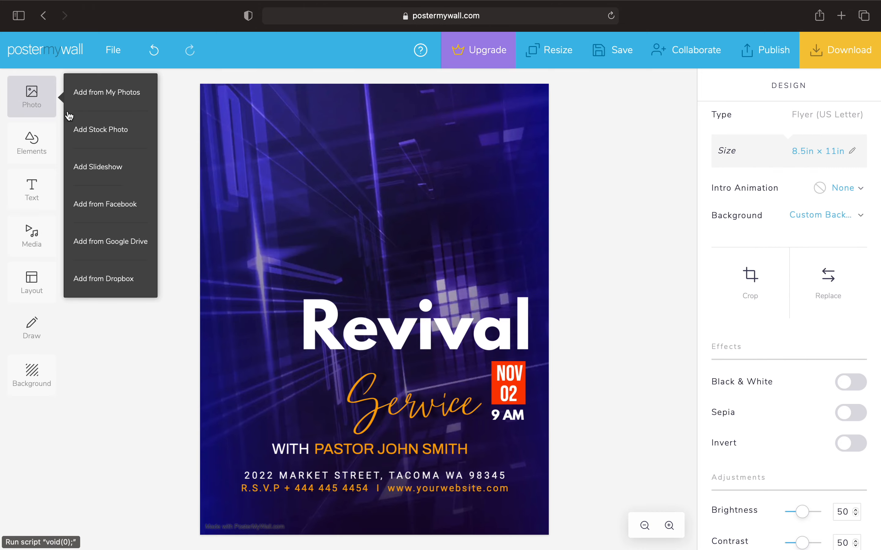
{"action": "left_click", "coordinate": [117, 107]}
{"action": "left_click", "coordinate": [174, 293]}
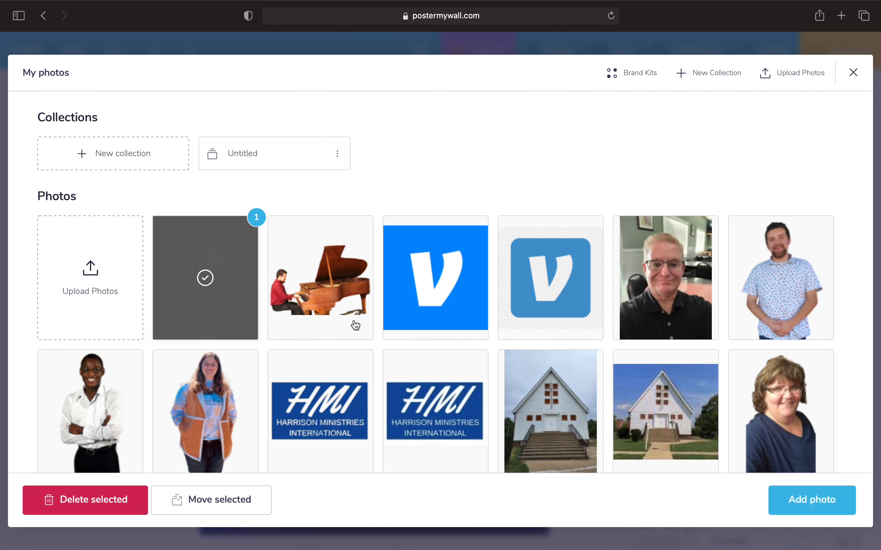
{"action": "left_click", "coordinate": [817, 514]}
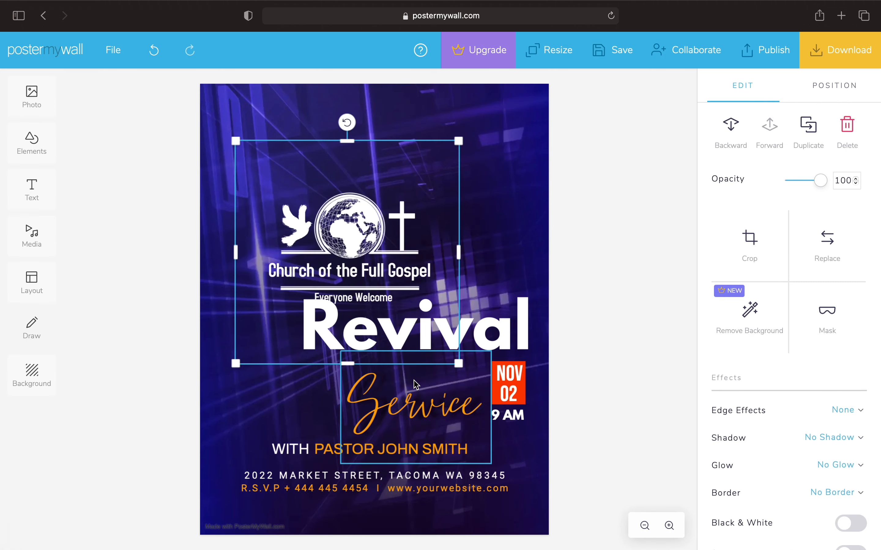
{"action": "left_click_drag", "start_coordinate": [356, 266], "coordinate": [461, 182]}
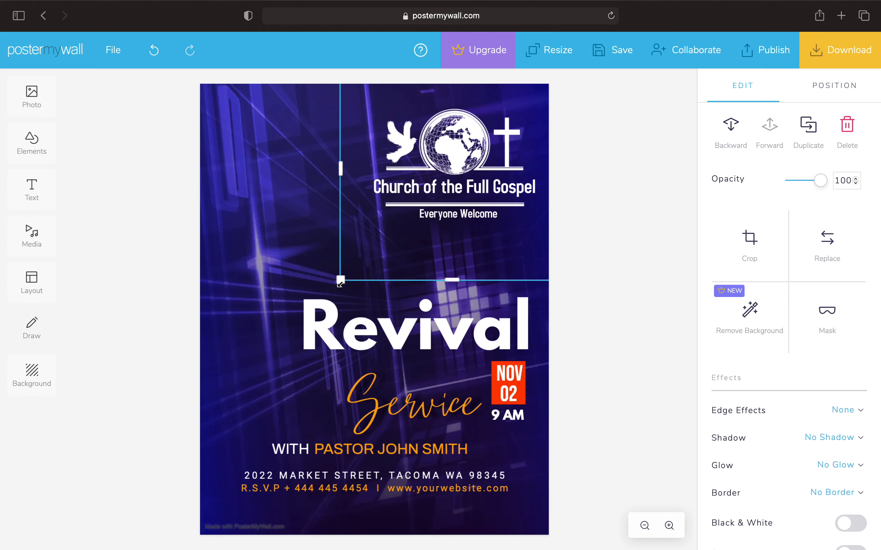
{"action": "left_click_drag", "start_coordinate": [339, 282], "coordinate": [444, 177]}
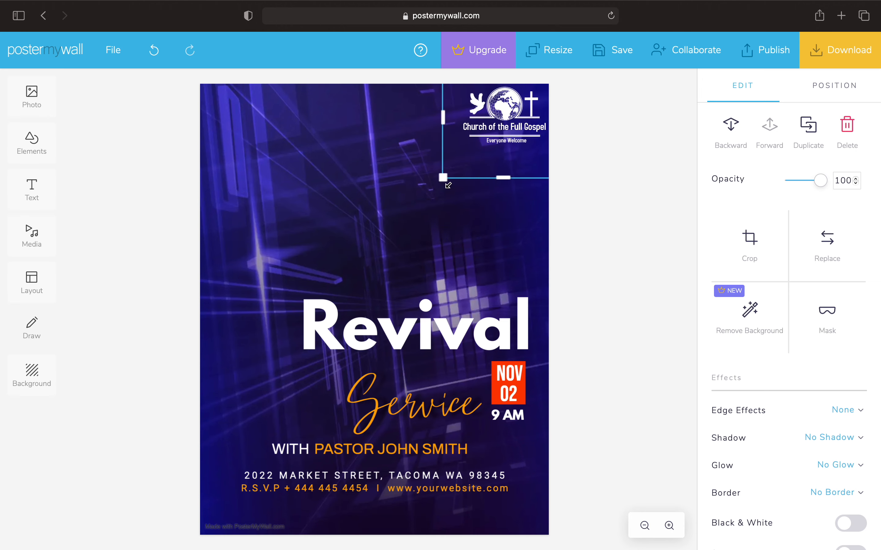
{"action": "left_click_drag", "start_coordinate": [502, 134], "coordinate": [494, 140]}
{"action": "left_click", "coordinate": [589, 176]}
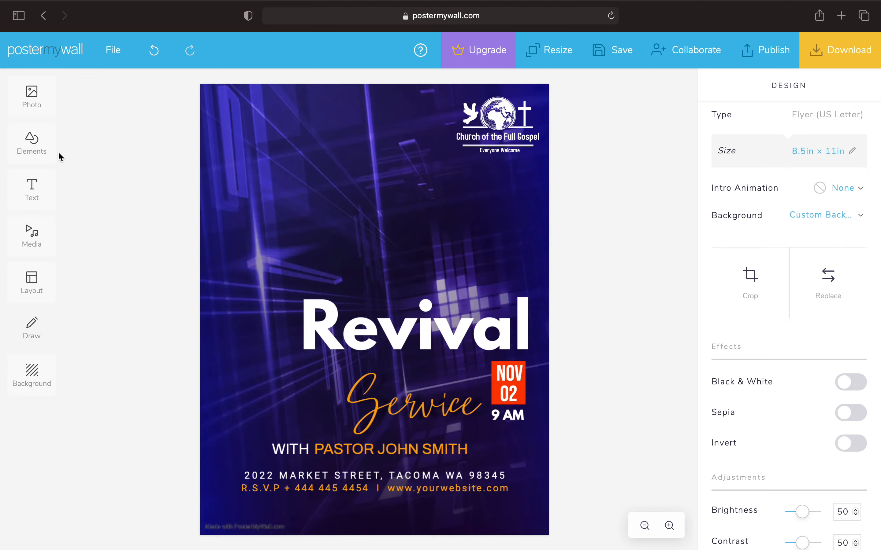
Add the woman-with-microphone photo from My Photos and send it behind the Revival and Service text
{"action": "left_click", "coordinate": [14, 90]}
{"action": "left_click", "coordinate": [106, 91]}
{"action": "scroll", "coordinate": [196, 279], "scroll_direction": "down", "scroll_amount": 5}
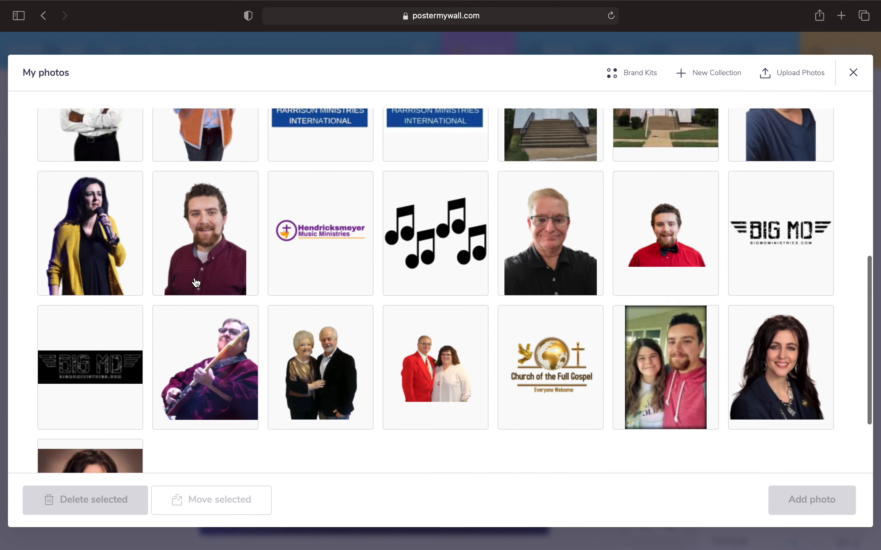
{"action": "scroll", "coordinate": [193, 281], "scroll_direction": "up", "scroll_amount": 3}
{"action": "left_click", "coordinate": [119, 276]}
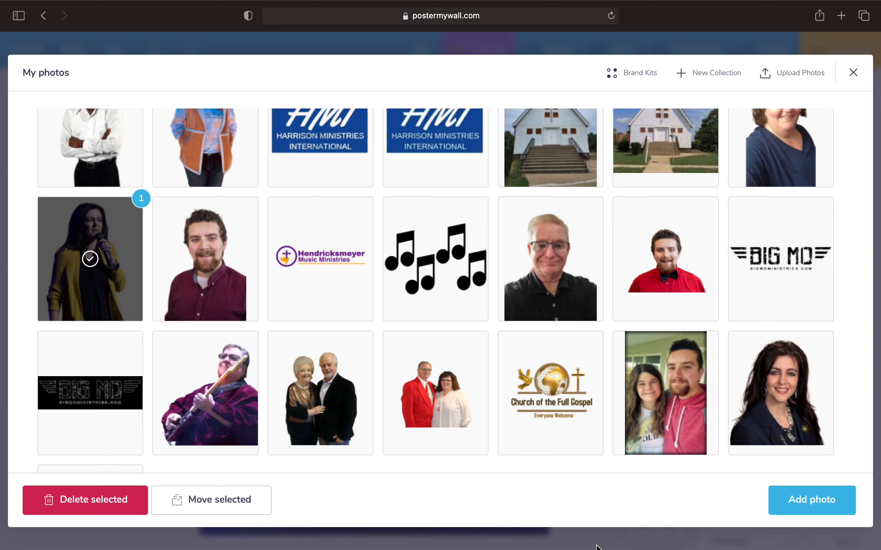
{"action": "left_click", "coordinate": [802, 499]}
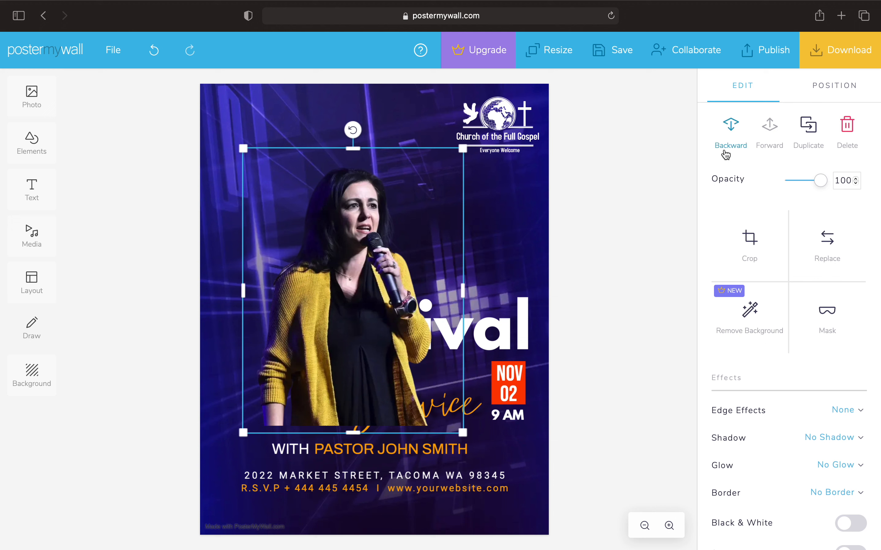
{"action": "left_click", "coordinate": [738, 155]}
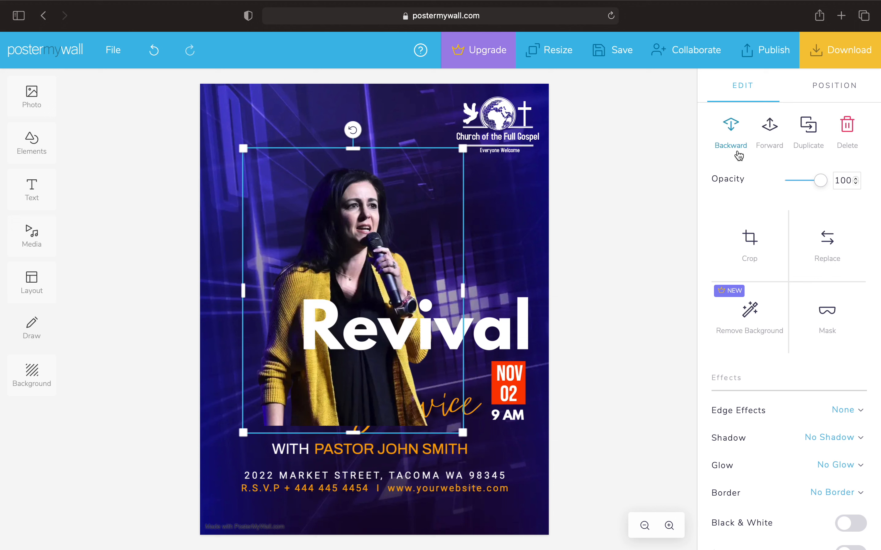
{"action": "left_click", "coordinate": [738, 155]}
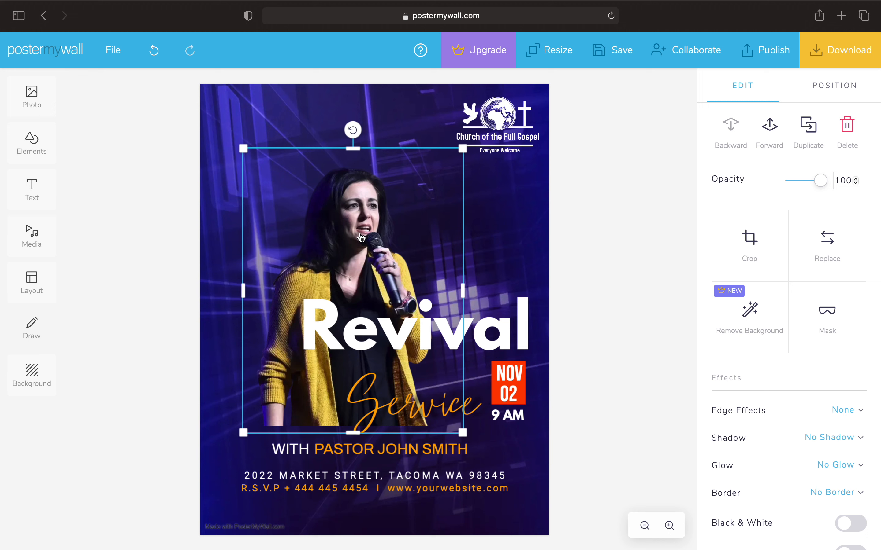
Enlarge and reposition the speaker photo to fill the flyer's left side
{"action": "left_click_drag", "start_coordinate": [360, 233], "coordinate": [295, 360]}
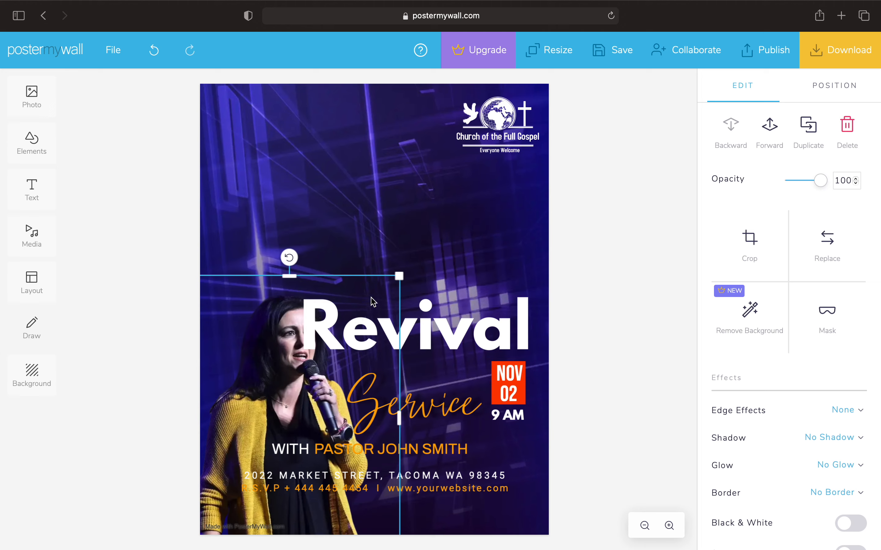
{"action": "left_click_drag", "start_coordinate": [403, 273], "coordinate": [437, 130]}
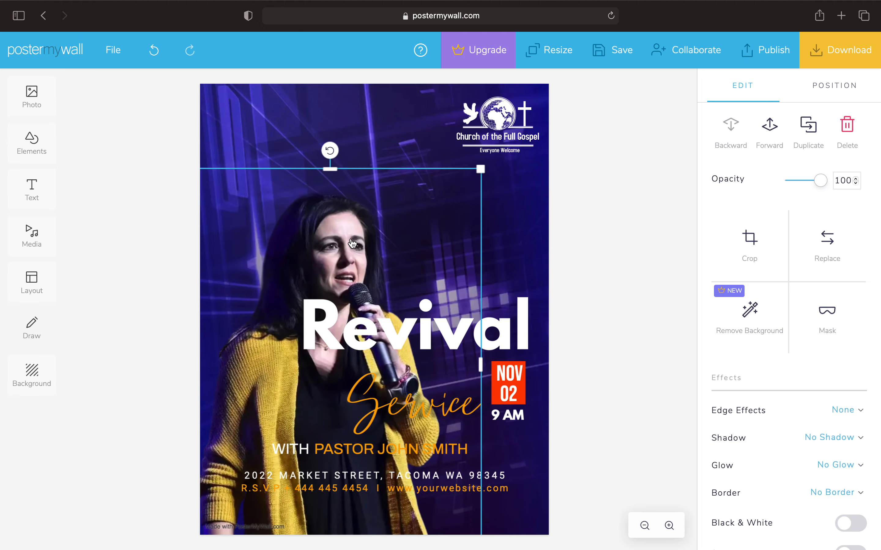
{"action": "left_click_drag", "start_coordinate": [349, 236], "coordinate": [325, 221]}
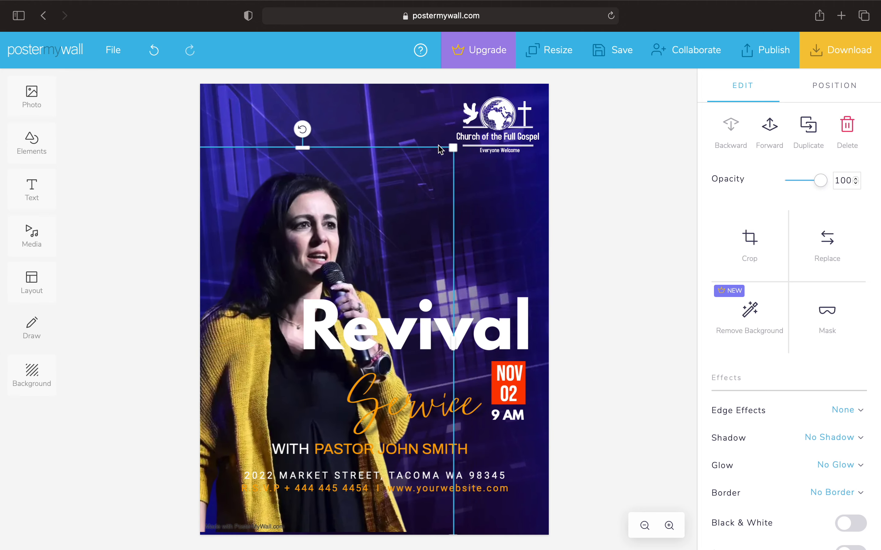
{"action": "left_click_drag", "start_coordinate": [453, 148], "coordinate": [477, 73]}
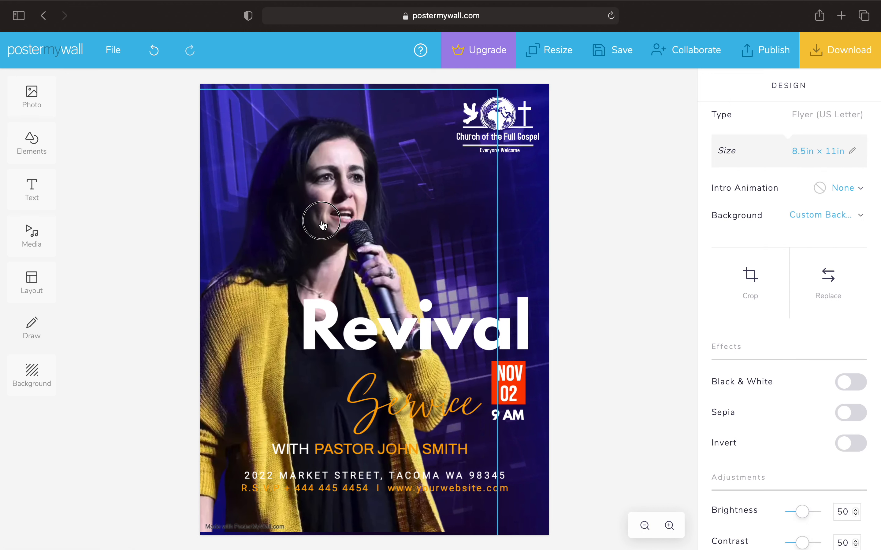
{"action": "mouse_move", "coordinate": [320, 222]}
{"action": "left_mouse_down"}
{"action": "mouse_move", "coordinate": [311, 226]}
{"action": "mouse_move", "coordinate": [316, 233]}
{"action": "left_mouse_up"}
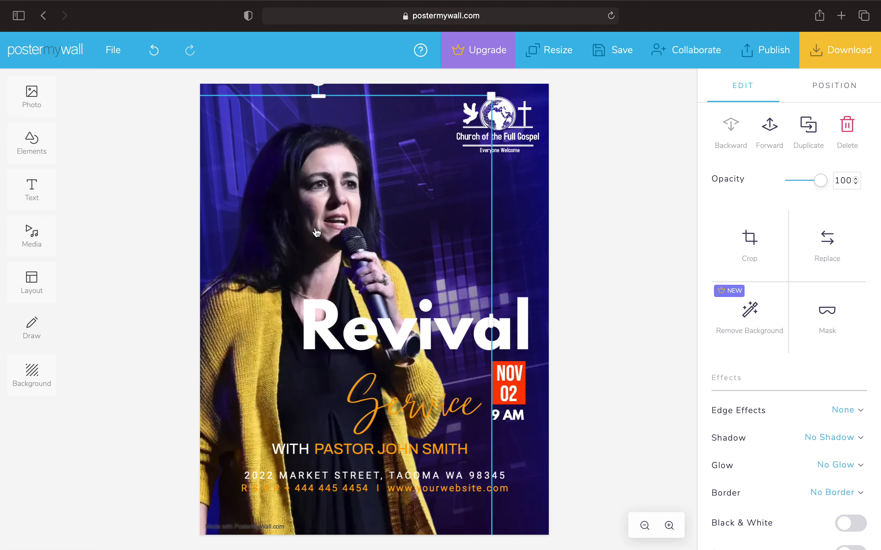
{"action": "left_click", "coordinate": [612, 307]}
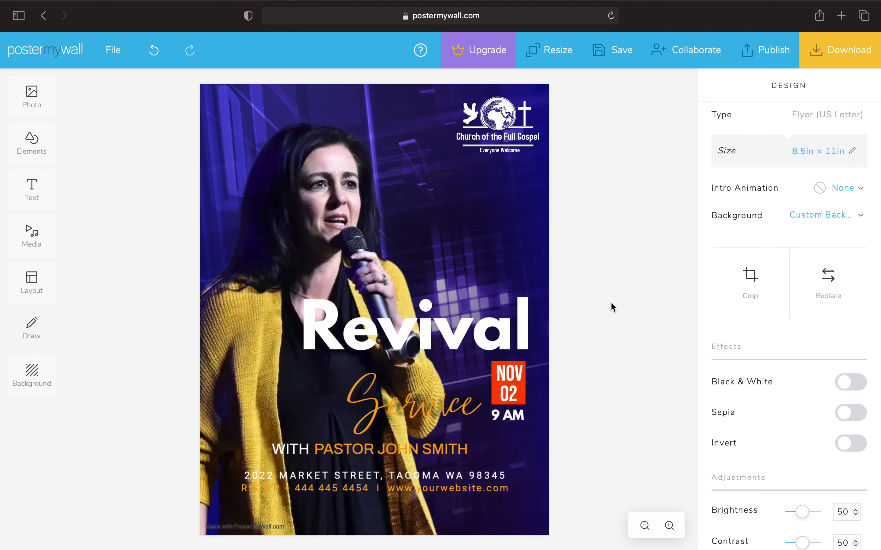
Colour the pastor name line yellow-green using the Fill hue slider
{"action": "left_click", "coordinate": [405, 453]}
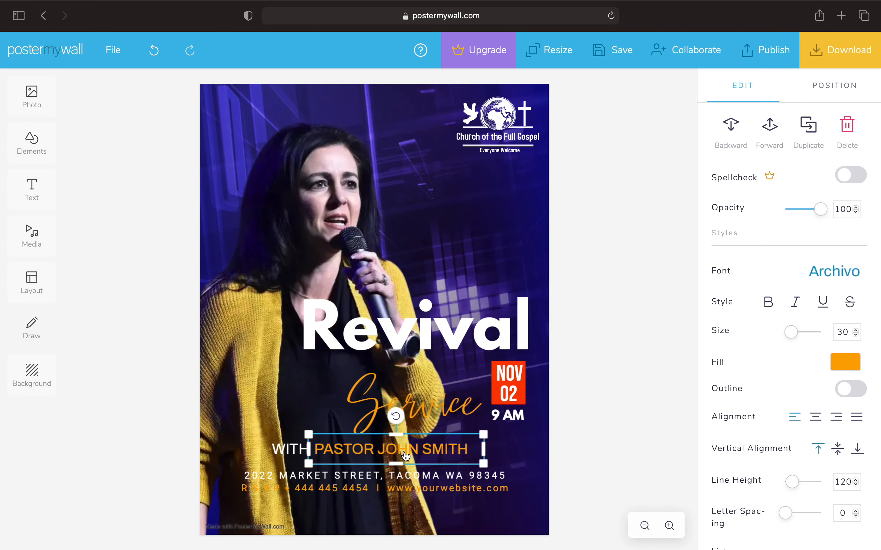
{"action": "left_click", "coordinate": [845, 363]}
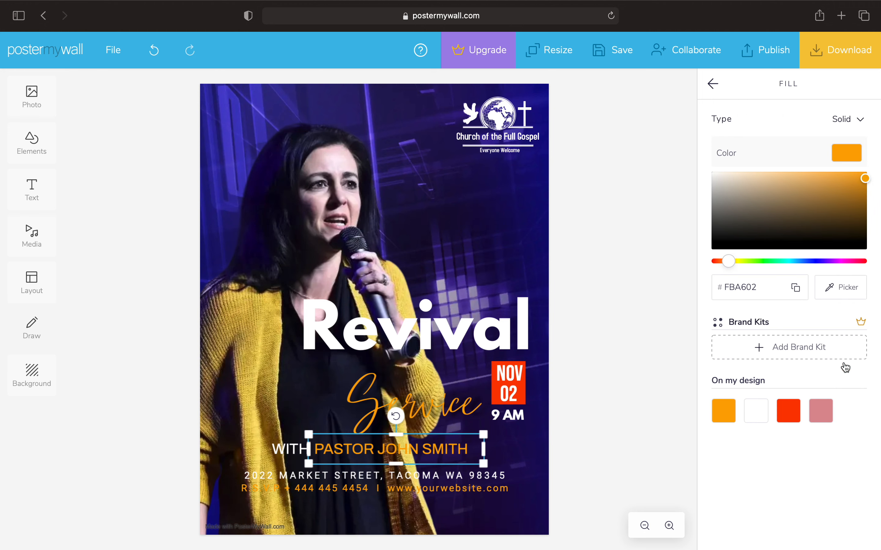
{"action": "left_click", "coordinate": [812, 261]}
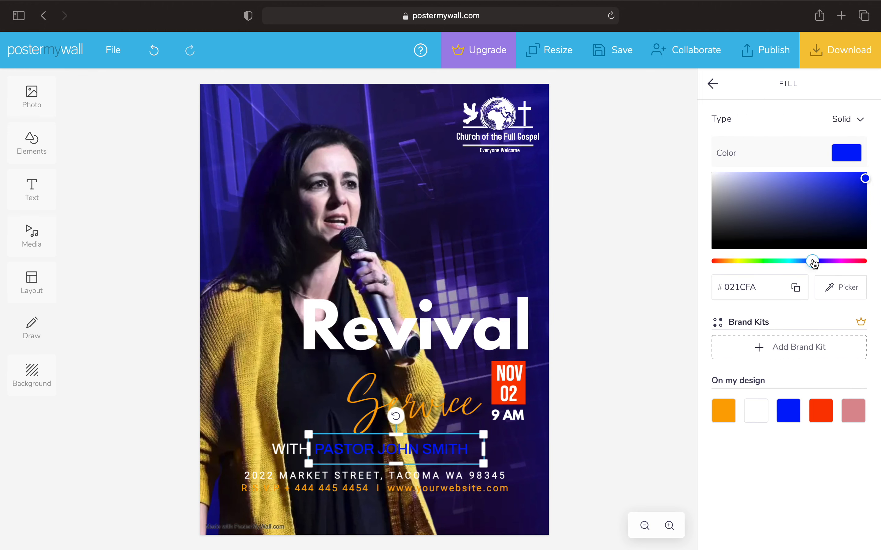
{"action": "left_click", "coordinate": [764, 263]}
{"action": "left_click_drag", "start_coordinate": [765, 267], "coordinate": [740, 267]}
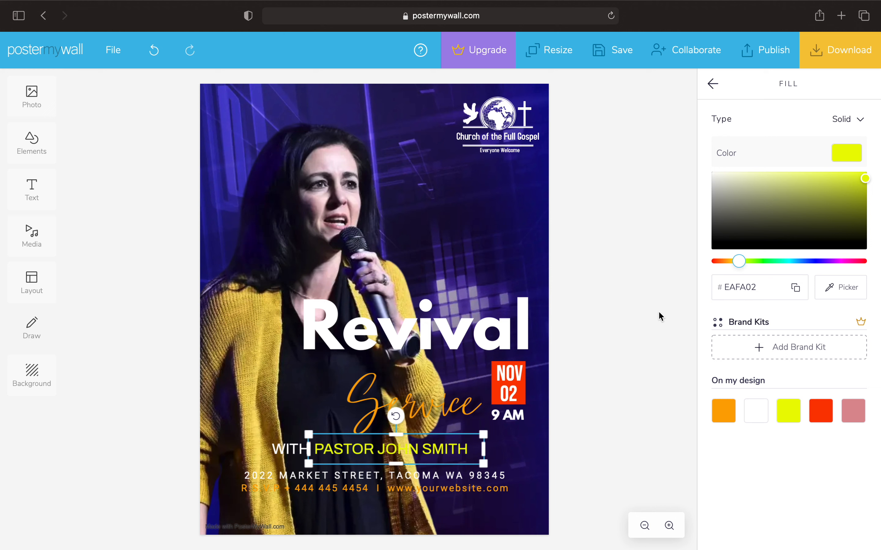
Set the Service script's fill to hex EAFA02
{"action": "left_click", "coordinate": [422, 417]}
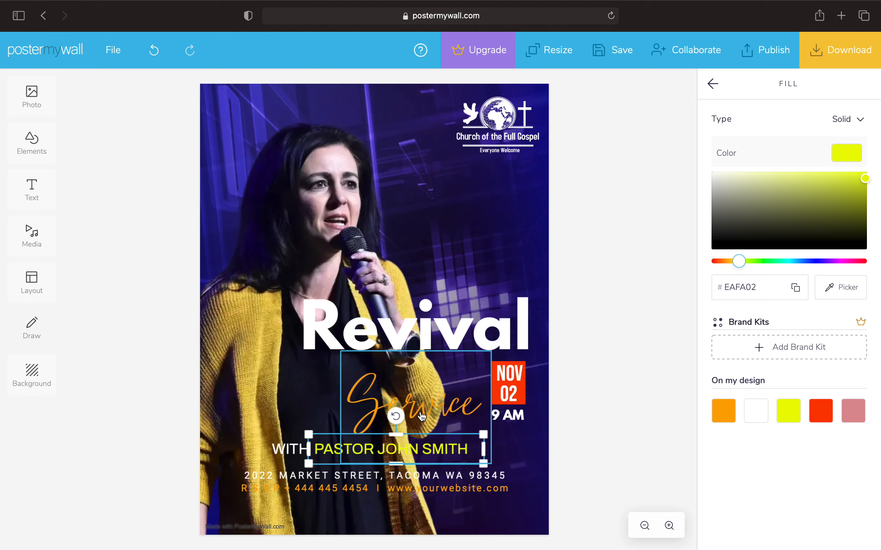
{"action": "left_click", "coordinate": [845, 362]}
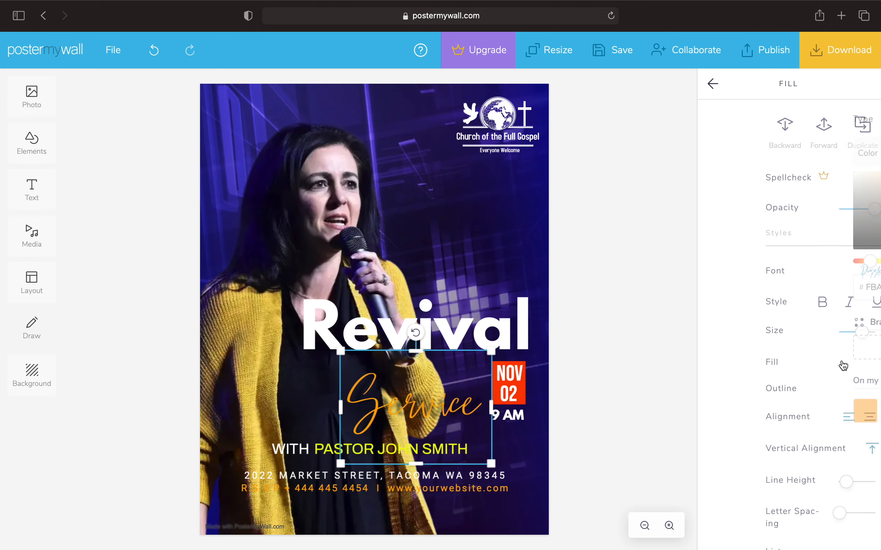
{"action": "left_click", "coordinate": [764, 287]}
{"action": "left_click", "coordinate": [766, 287]}
{"action": "key", "text": "BackSpace"}
{"action": "key", "text": "BackSpace"}
{"action": "key", "text": "BackSpace"}
{"action": "key", "text": "BackSpace"}
{"action": "key", "text": "BackSpace"}
{"action": "key", "text": "BackSpace"}
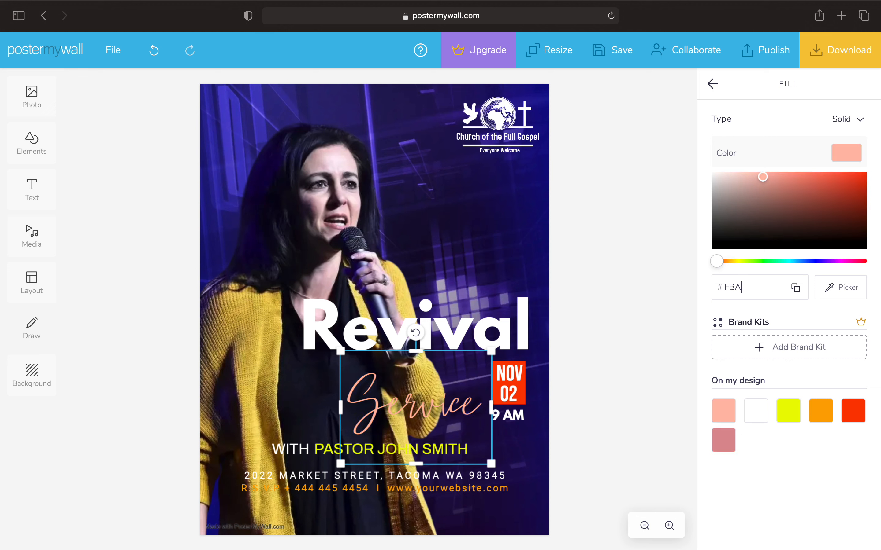
{"action": "type", "text": "EAFA02"}
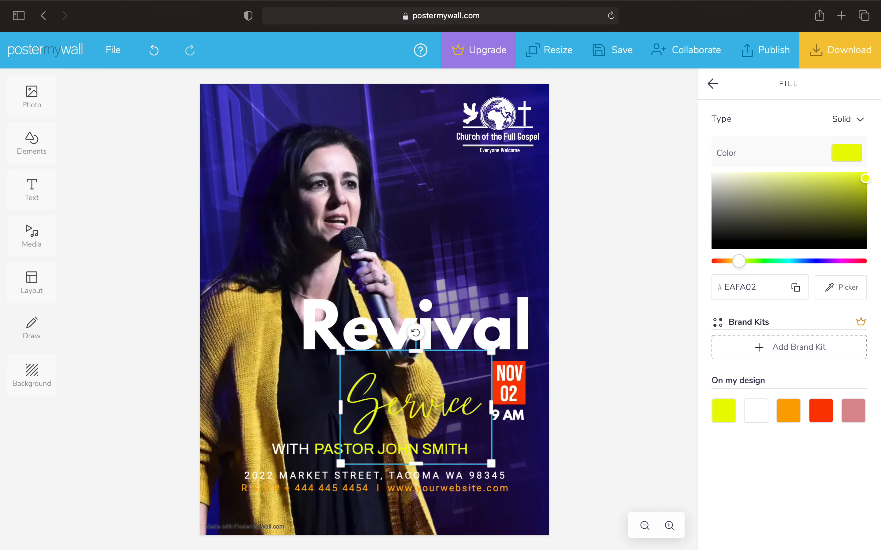
{"action": "left_click", "coordinate": [644, 332]}
Replace the placeholder pastor name with the new speaker's full name and make it red
{"action": "left_click", "coordinate": [453, 451]}
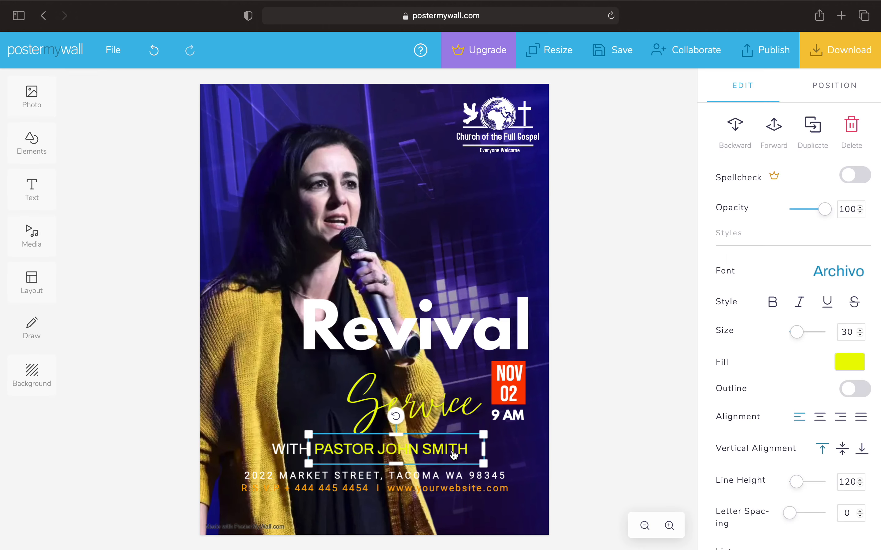
{"action": "left_click", "coordinate": [452, 451]}
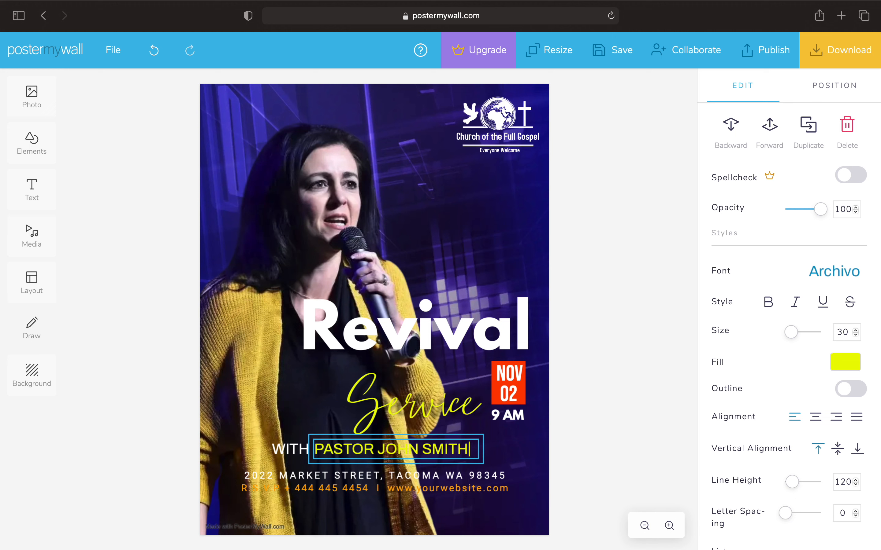
{"action": "key", "text": "BackSpace"}
{"action": "key", "text": "BackSpace"}
{"action": "key", "text": "BackSpace"}
{"action": "key", "text": "BackSpace"}
{"action": "key", "text": "BackSpace"}
{"action": "key", "text": "BackSpace"}
{"action": "key", "text": "BackSpace"}
{"action": "key", "text": "BackSpace"}
{"action": "key", "text": "BackSpace"}
{"action": "key", "text": "BackSpace"}
{"action": "key", "text": "BackSpace"}
{"action": "key", "text": "BackSpace"}
{"action": "key", "text": "BackSpace"}
{"action": "key", "text": "BackSpace"}
{"action": "key", "text": "BackSpace"}
{"action": "key", "text": "BackSpace"}
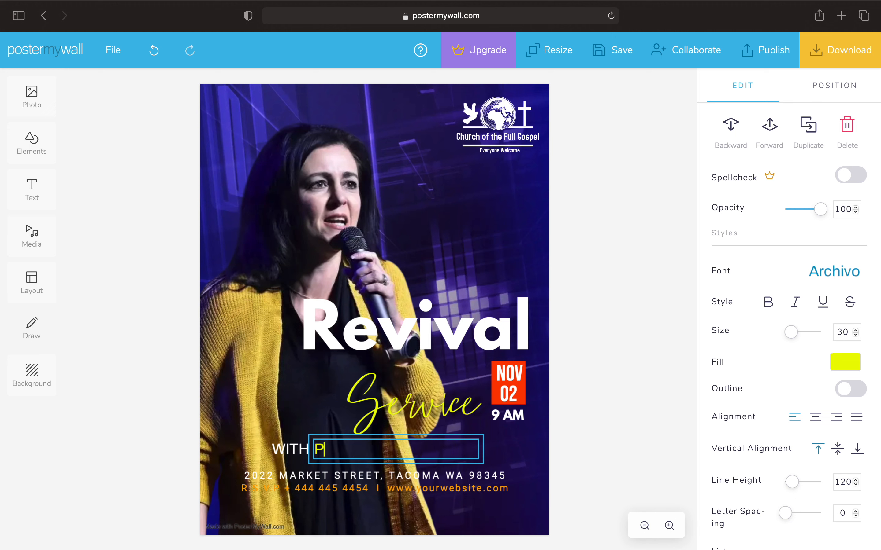
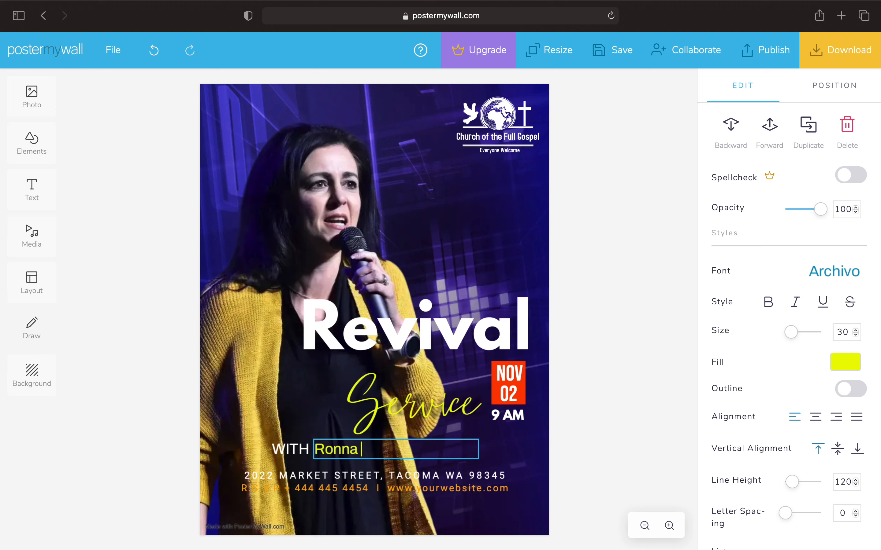
{"action": "left_click", "coordinate": [846, 362]}
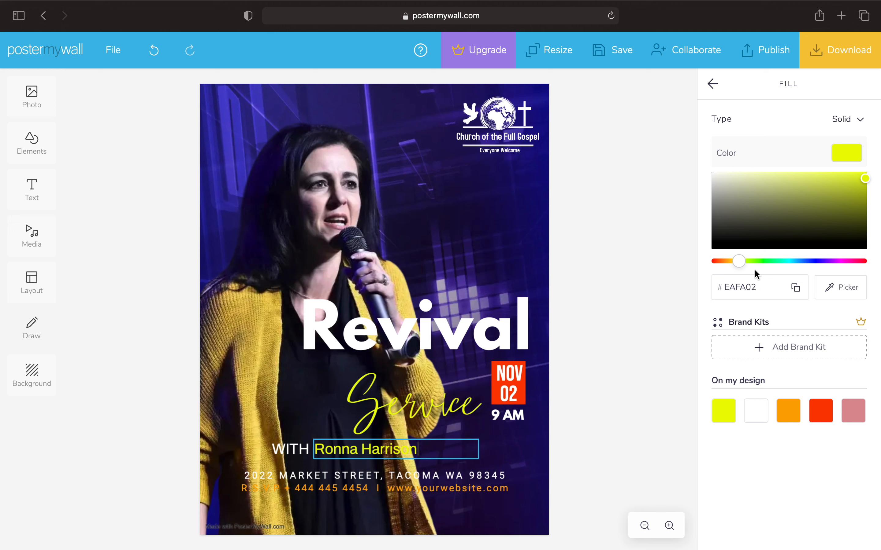
{"action": "left_click", "coordinate": [717, 262]}
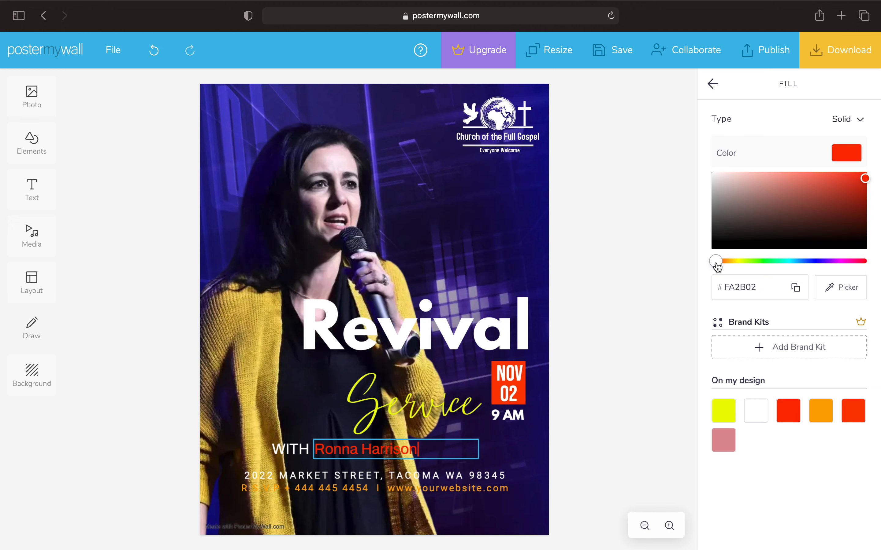
Shift the speaker name to orange and set the Service script's fill to hex FA6C02
{"action": "left_click_drag", "start_coordinate": [718, 268], "coordinate": [724, 268]}
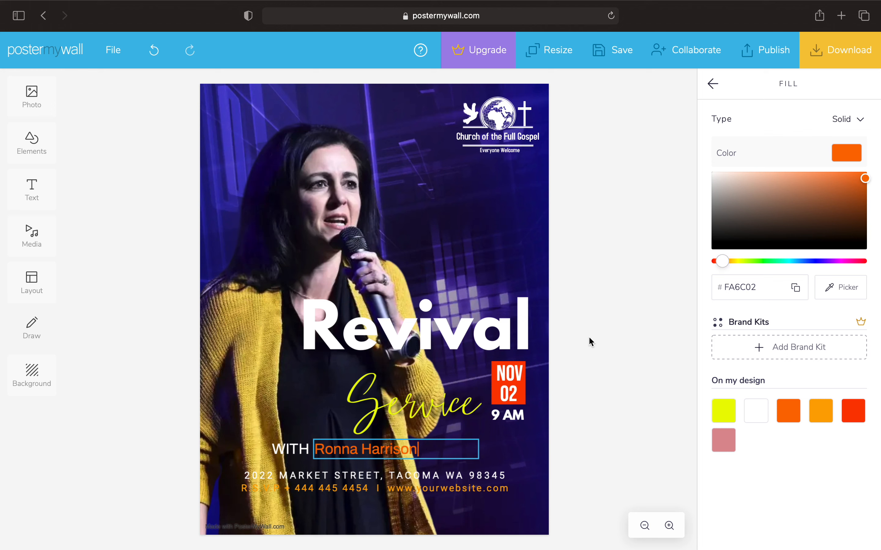
{"action": "left_click", "coordinate": [408, 407]}
{"action": "left_click", "coordinate": [845, 364]}
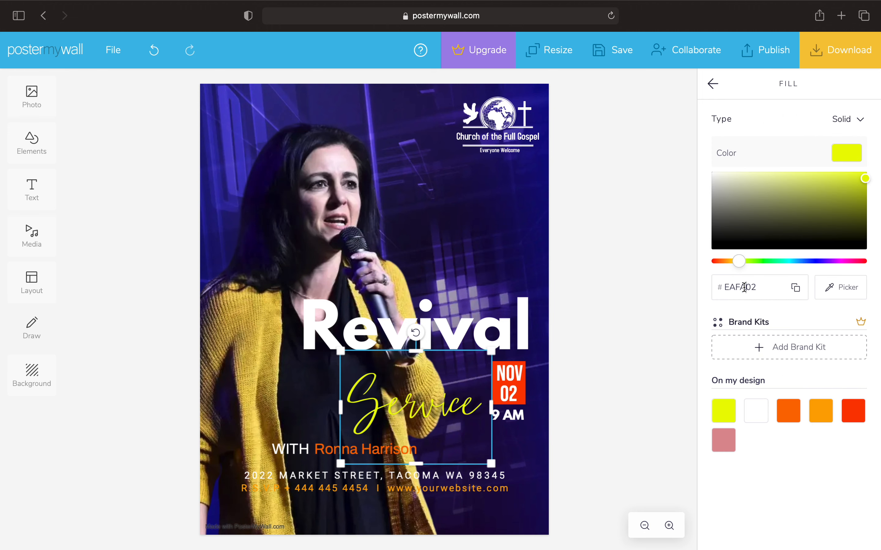
{"action": "left_click", "coordinate": [745, 287]}
{"action": "key", "text": "BackSpace"}
{"action": "key", "text": "BackSpace"}
{"action": "key", "text": "BackSpace"}
{"action": "key", "text": "BackSpace"}
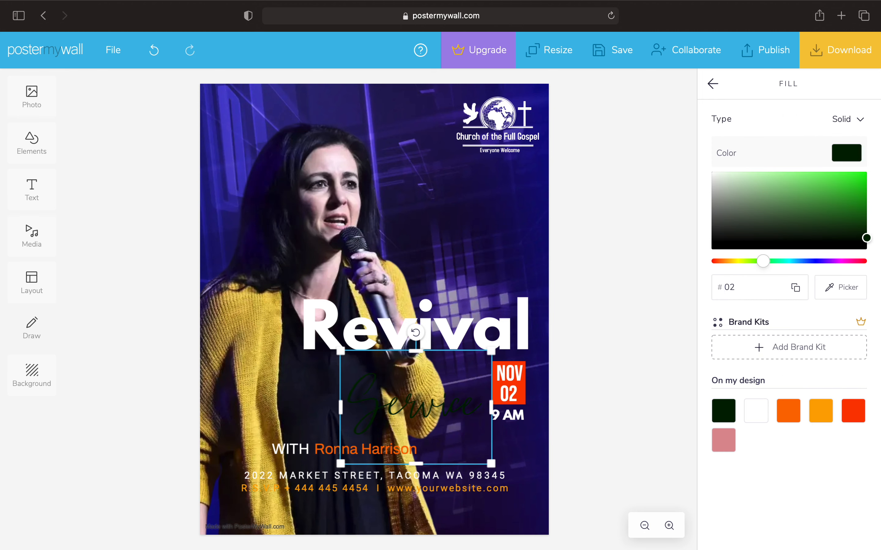
{"action": "type", "text": "F"}
{"action": "key", "text": "Right"}
{"action": "key", "text": "Right"}
{"action": "type", "text": "A6C"}
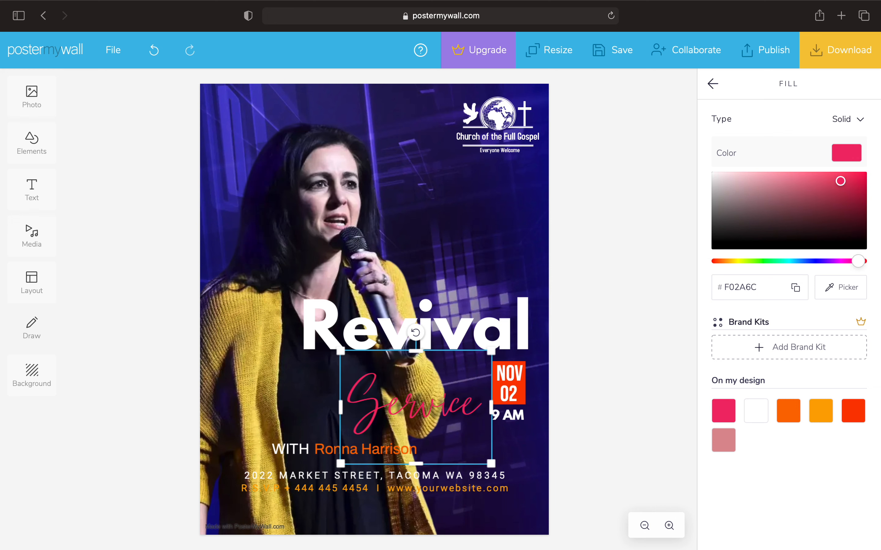
{"action": "key", "text": "BackSpace"}
{"action": "key", "text": "BackSpace"}
{"action": "key", "text": "BackSpace"}
{"action": "key", "text": "BackSpace"}
{"action": "key", "text": "BackSpace"}
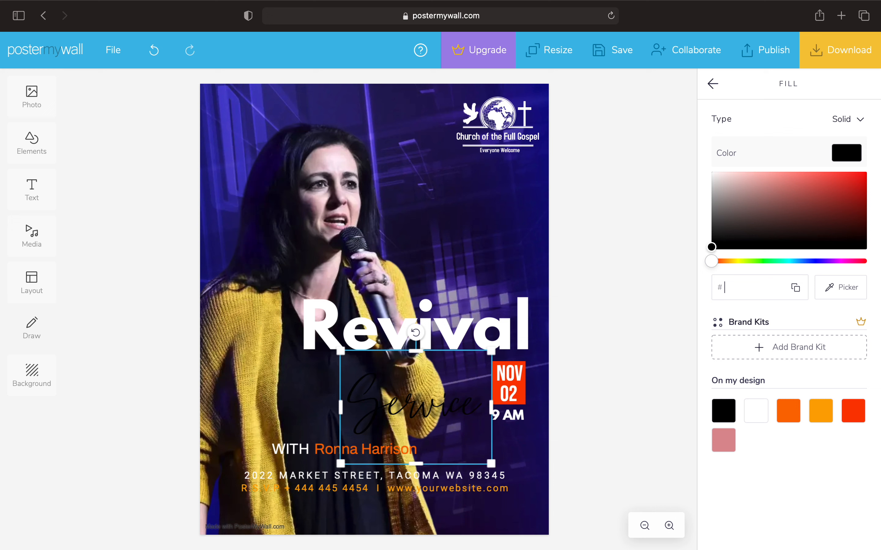
{"action": "type", "text": "A"}
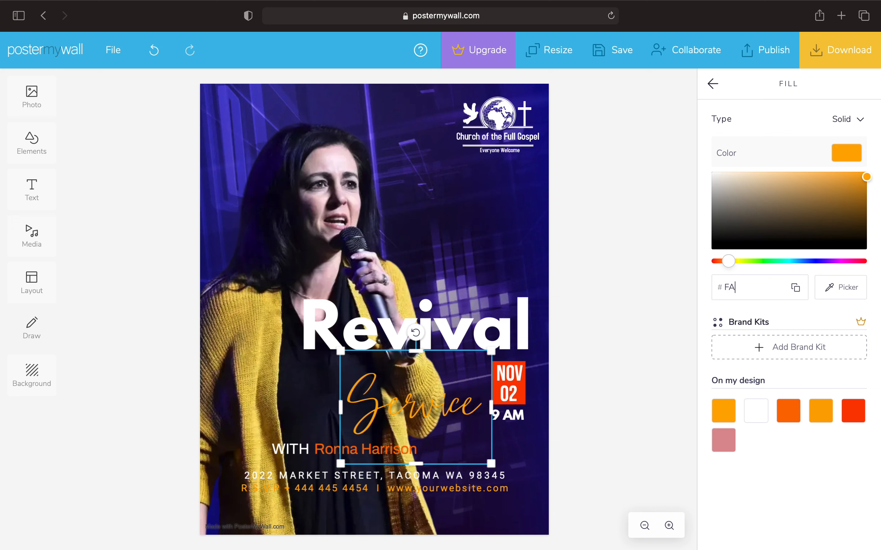
{"action": "type", "text": "6C"}
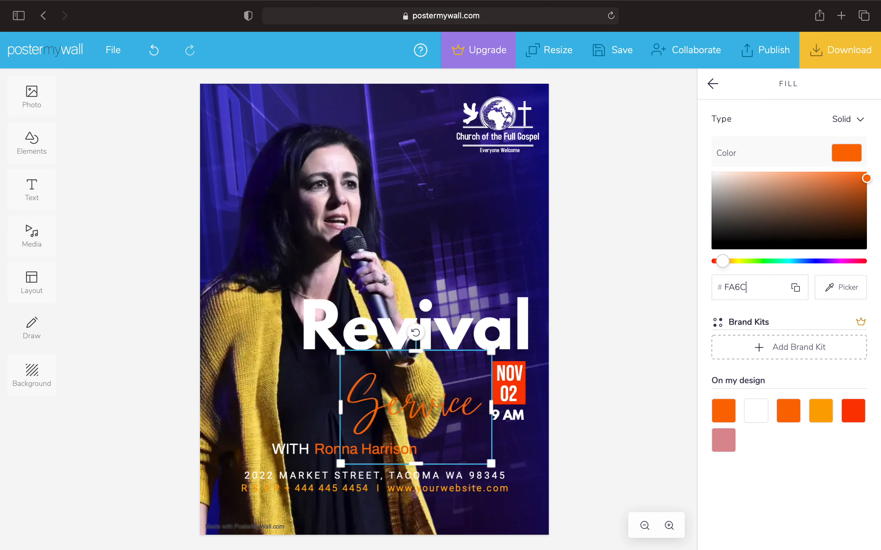
{"action": "type", "text": "02"}
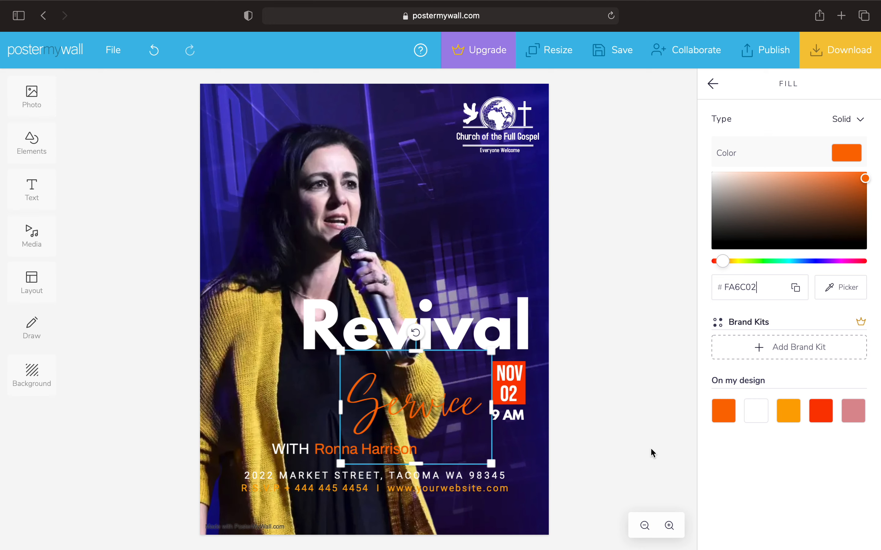
{"action": "left_click", "coordinate": [576, 441]}
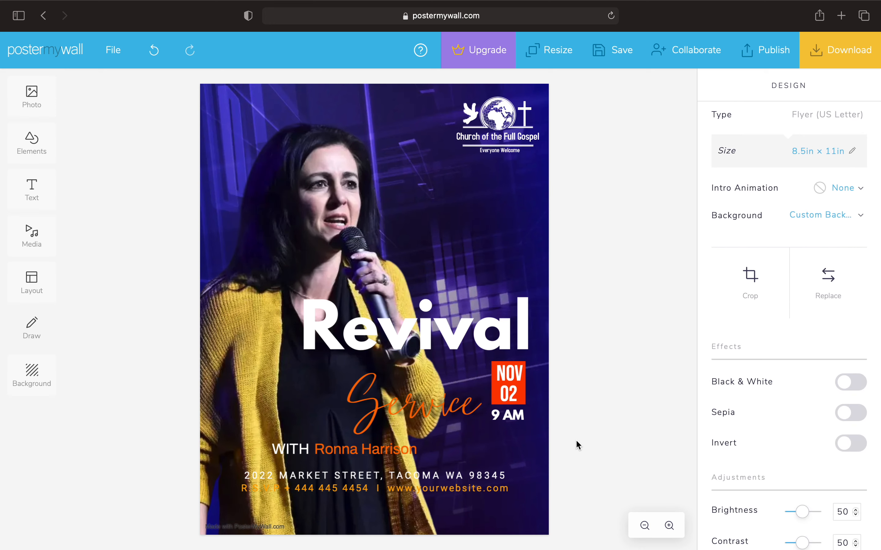
Set the address and RSVP text block's fill to hex FA6C02
{"action": "left_click", "coordinate": [389, 489]}
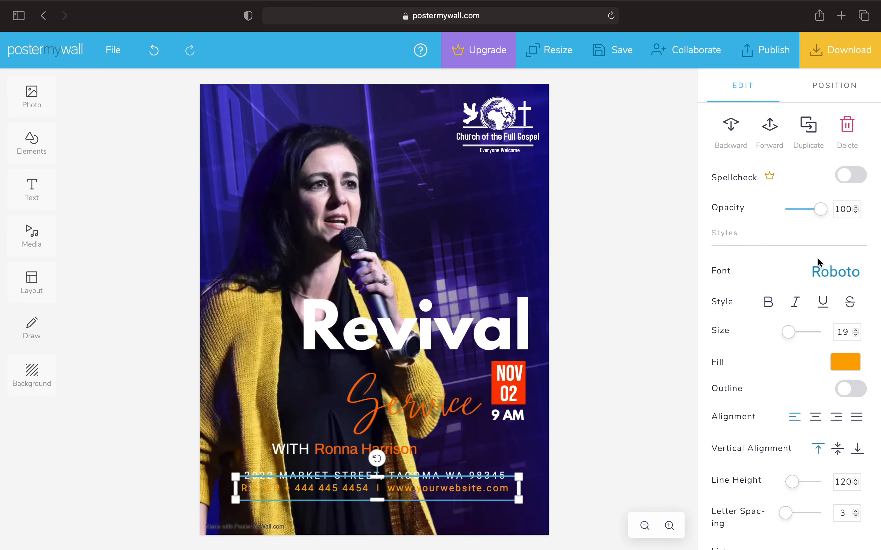
{"action": "left_click", "coordinate": [841, 362]}
{"action": "double_click", "coordinate": [760, 289]}
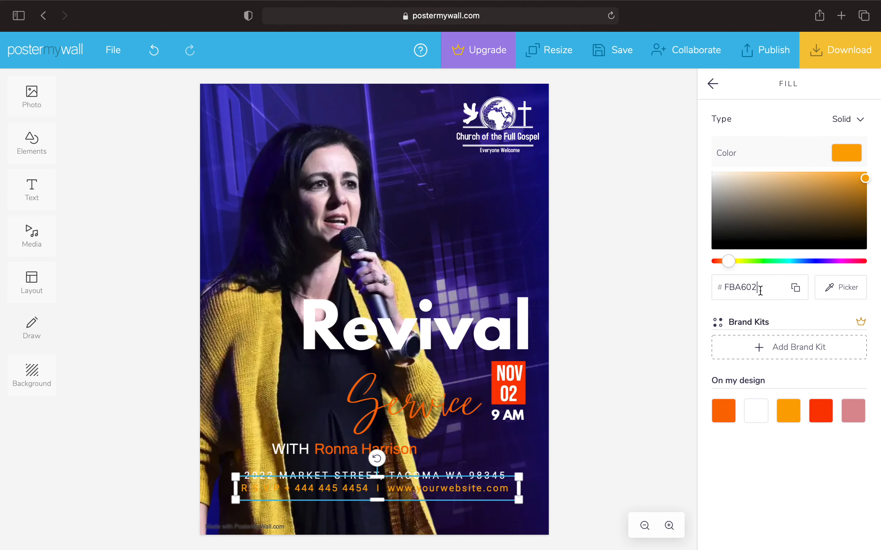
{"action": "key", "text": "BackSpace"}
{"action": "key", "text": "BackSpace"}
{"action": "key", "text": "BackSpace"}
{"action": "key", "text": "BackSpace"}
{"action": "key", "text": "BackSpace"}
{"action": "key", "text": "BackSpace"}
{"action": "type", "text": "FA6C"}
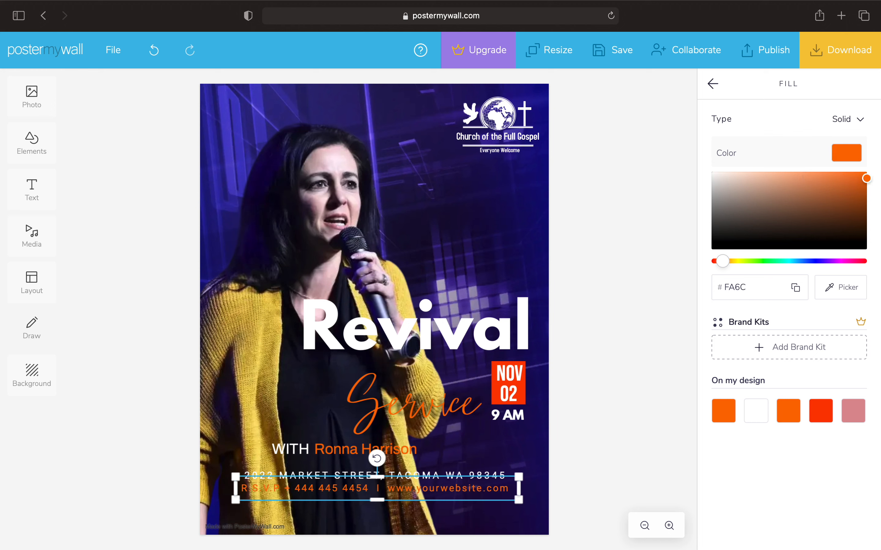
{"action": "type", "text": "02"}
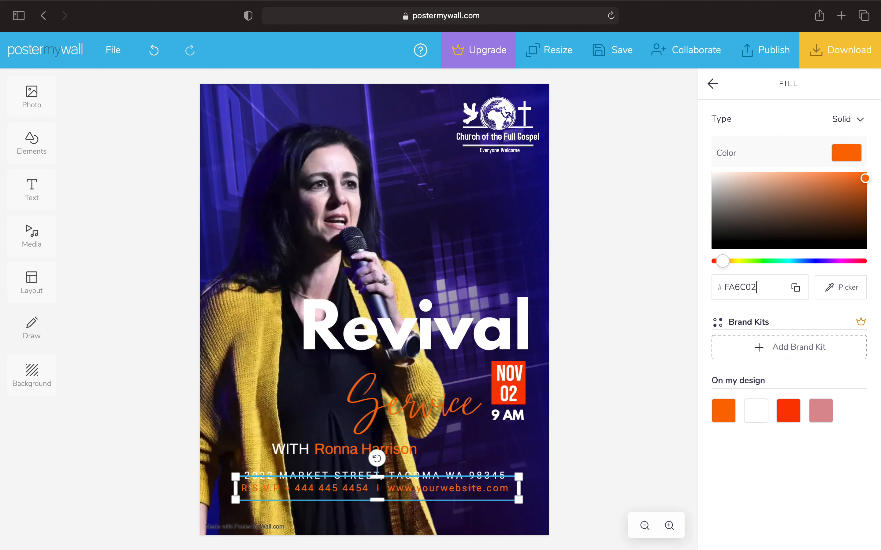
{"action": "left_click", "coordinate": [640, 371]}
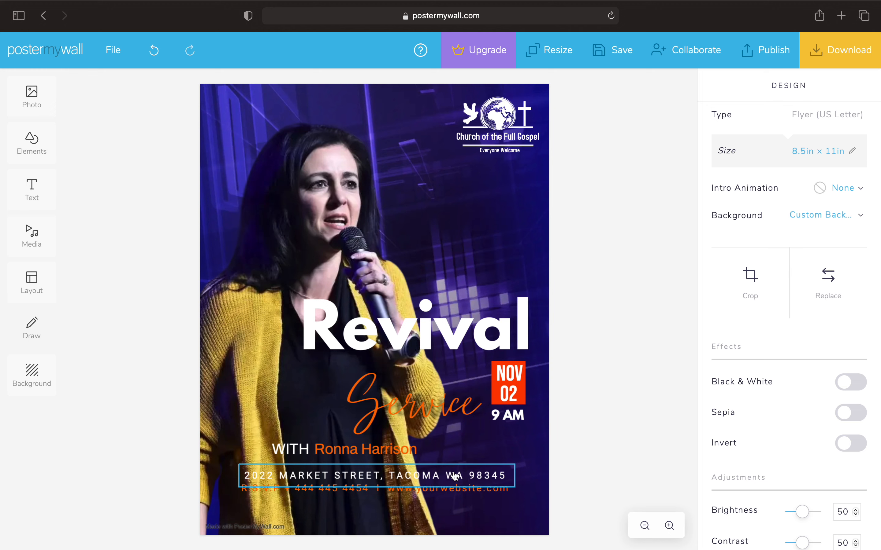
Change WITH to 'With' and nudge the label slightly right
{"action": "double_click", "coordinate": [297, 458]}
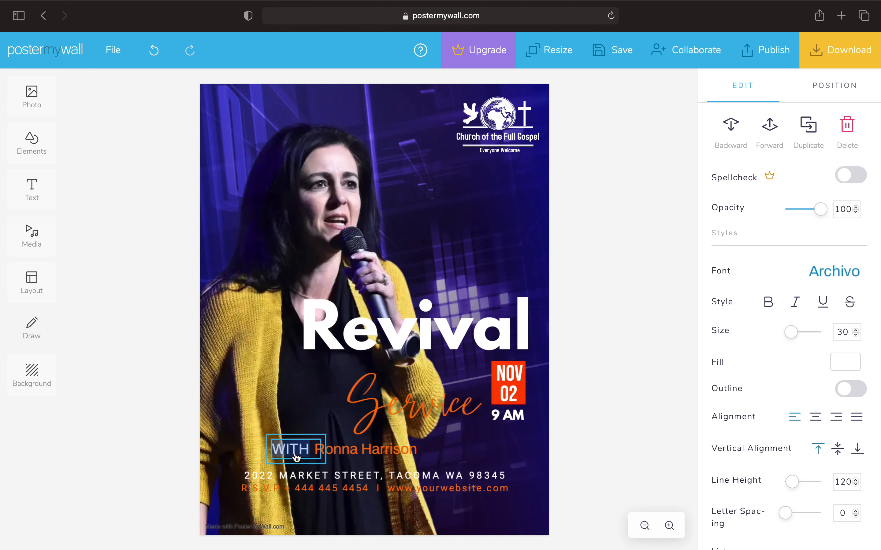
{"action": "key", "text": "Right"}
{"action": "key", "text": "BackSpace"}
{"action": "key", "text": "BackSpace"}
{"action": "key", "text": "BackSpace"}
{"action": "type", "text": "ith"}
{"action": "left_click", "coordinate": [628, 439]}
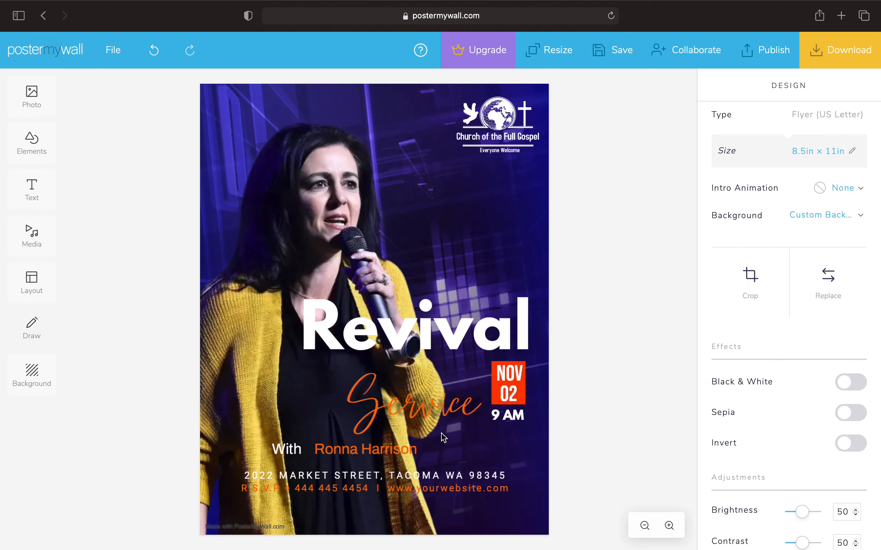
{"action": "left_click_drag", "start_coordinate": [289, 446], "coordinate": [289, 451]}
{"action": "left_click", "coordinate": [683, 397]}
Centre the address line and replace it with the new Keokuk, IA street address
{"action": "double_click", "coordinate": [437, 480]}
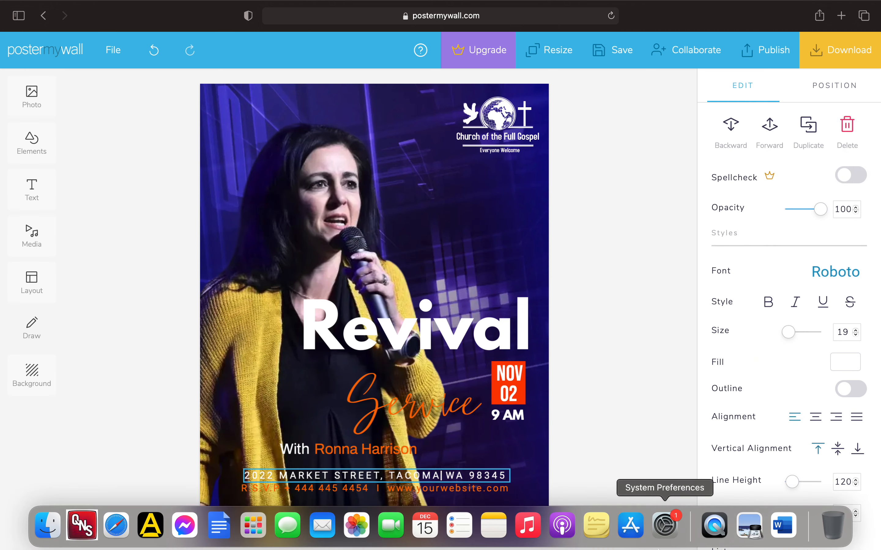
{"action": "key", "text": "Right"}
{"action": "key", "text": "Right"}
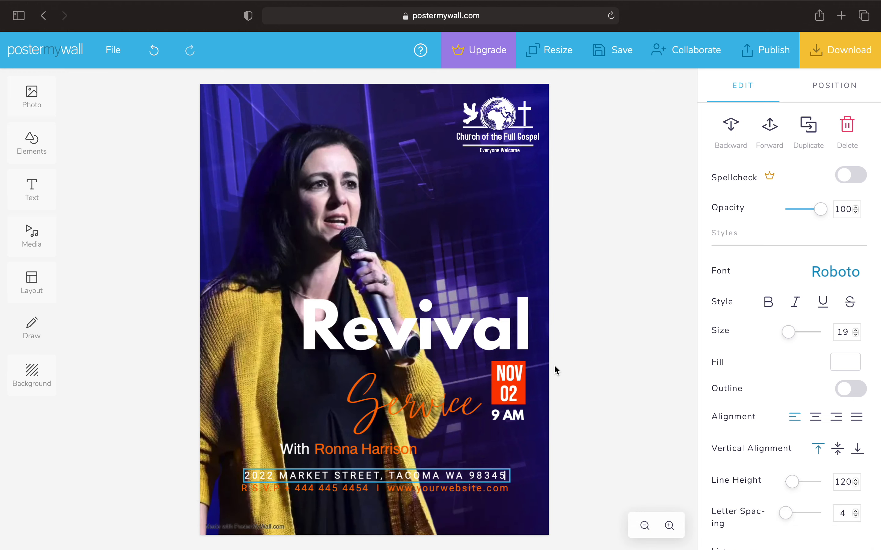
{"action": "key", "text": "BackSpace"}
{"action": "key", "text": "BackSpace"}
{"action": "key", "text": "BackSpace"}
{"action": "key", "text": "BackSpace"}
{"action": "key", "text": "BackSpace"}
{"action": "left_click", "coordinate": [815, 417]}
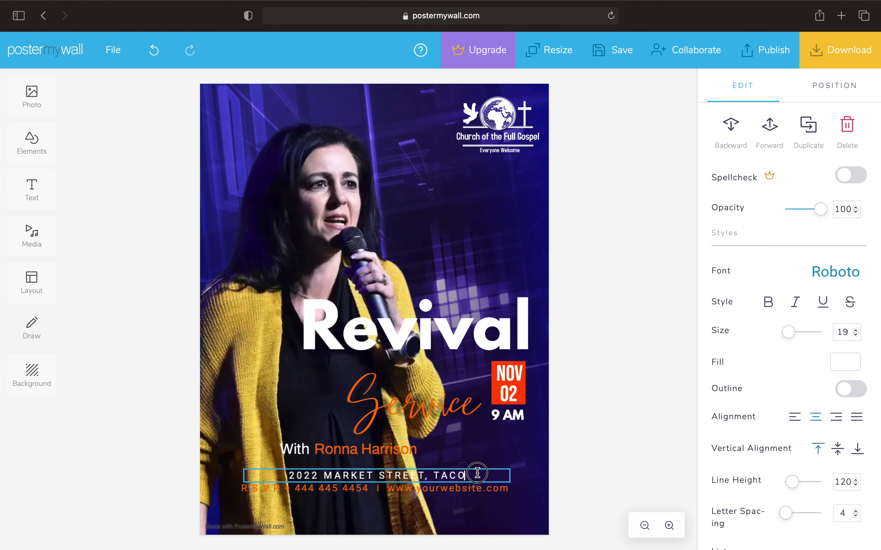
{"action": "key", "text": "BackSpace"}
{"action": "key", "text": "BackSpace"}
{"action": "key", "text": "BackSpace"}
{"action": "key", "text": "BackSpace"}
{"action": "key", "text": "BackSpace"}
{"action": "key", "text": "BackSpace"}
{"action": "key", "text": "BackSpace"}
{"action": "key", "text": "BackSpace"}
{"action": "key", "text": "BackSpace"}
{"action": "key", "text": "BackSpace"}
{"action": "key", "text": "BackSpace"}
{"action": "key", "text": "BackSpace"}
{"action": "key", "text": "BackSpace"}
{"action": "key", "text": "BackSpace"}
{"action": "key", "text": "BackSpace"}
{"action": "key", "text": "BackSpace"}
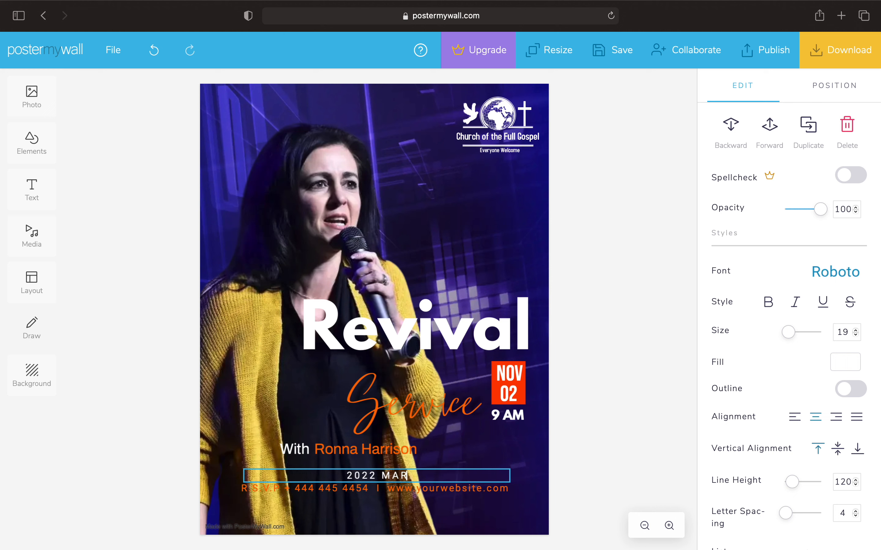
{"action": "key", "text": "BackSpace"}
{"action": "key", "text": "BackSpace"}
{"action": "key", "text": "BackSpace"}
{"action": "key", "text": "BackSpace"}
{"action": "key", "text": "BackSpace"}
{"action": "key", "text": "BackSpace"}
{"action": "key", "text": "BackSpace"}
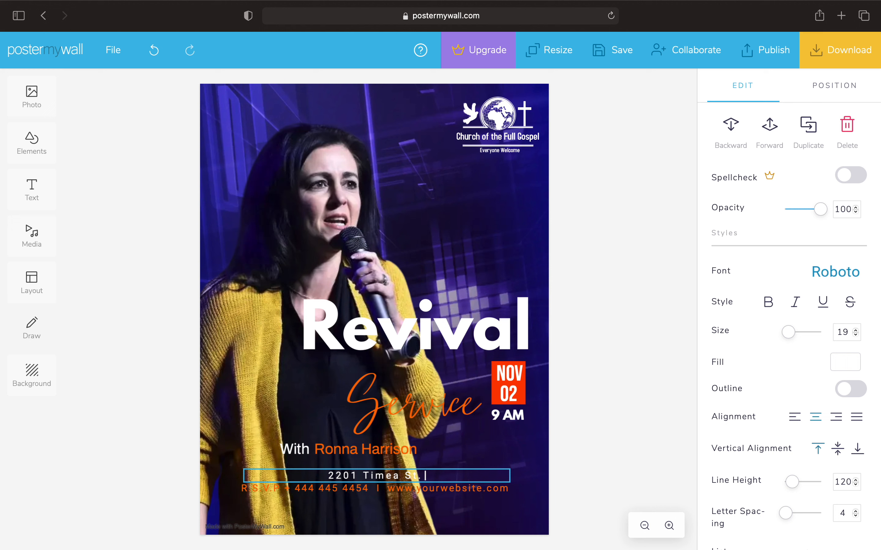
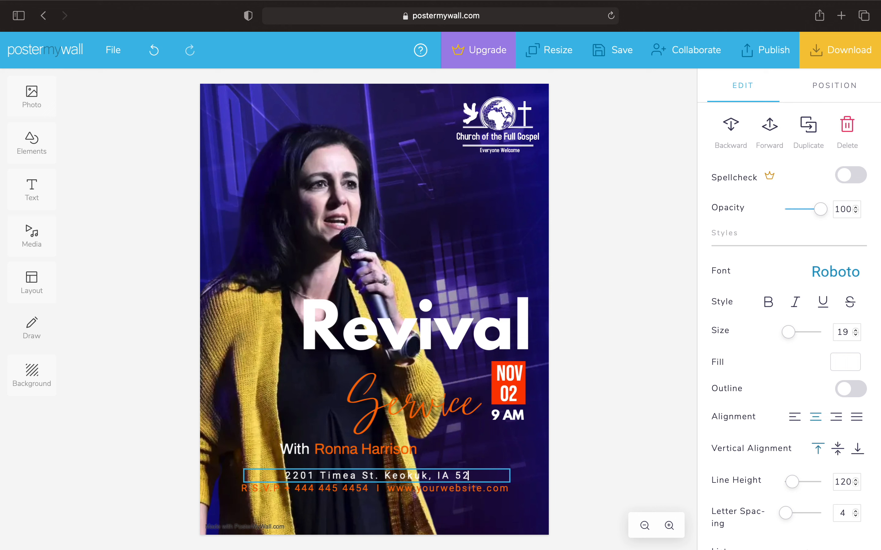
{"action": "double_click", "coordinate": [344, 498]}
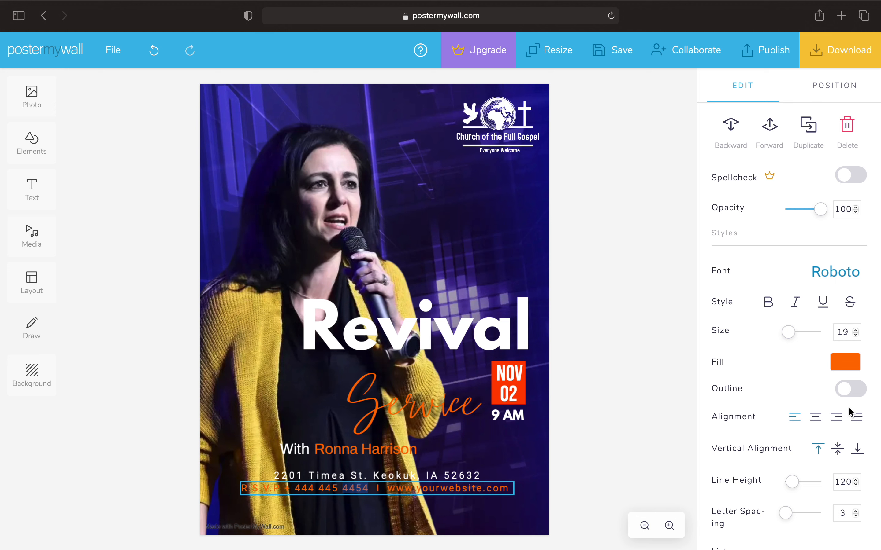
Centre the RSVP line and rewrite it as 'For More Info, Call' with the pastor's name and phone number
{"action": "left_click", "coordinate": [815, 418]}
{"action": "left_click", "coordinate": [505, 490]}
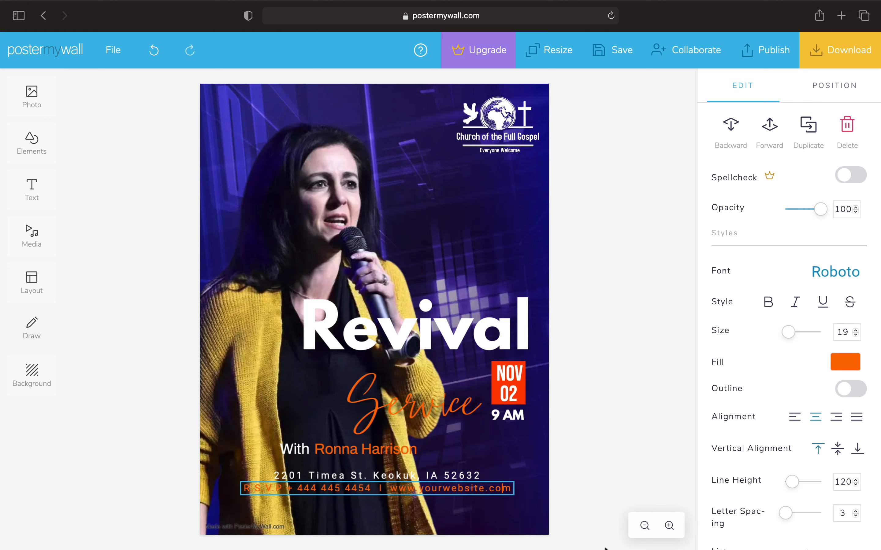
{"action": "mouse_move", "coordinate": [630, 544]}
{"action": "key", "text": "BackSpace"}
{"action": "key", "text": "BackSpace"}
{"action": "key", "text": "BackSpace"}
{"action": "key", "text": "BackSpace"}
{"action": "key", "text": "BackSpace"}
{"action": "key", "text": "BackSpace"}
{"action": "key", "text": "BackSpace"}
{"action": "key", "text": "BackSpace"}
{"action": "key", "text": "BackSpace"}
{"action": "key", "text": "BackSpace"}
{"action": "key", "text": "BackSpace"}
{"action": "key", "text": "BackSpace"}
{"action": "key", "text": "BackSpace"}
{"action": "key", "text": "BackSpace"}
{"action": "key", "text": "BackSpace"}
{"action": "key", "text": "BackSpace"}
{"action": "key", "text": "BackSpace"}
{"action": "key", "text": "BackSpace"}
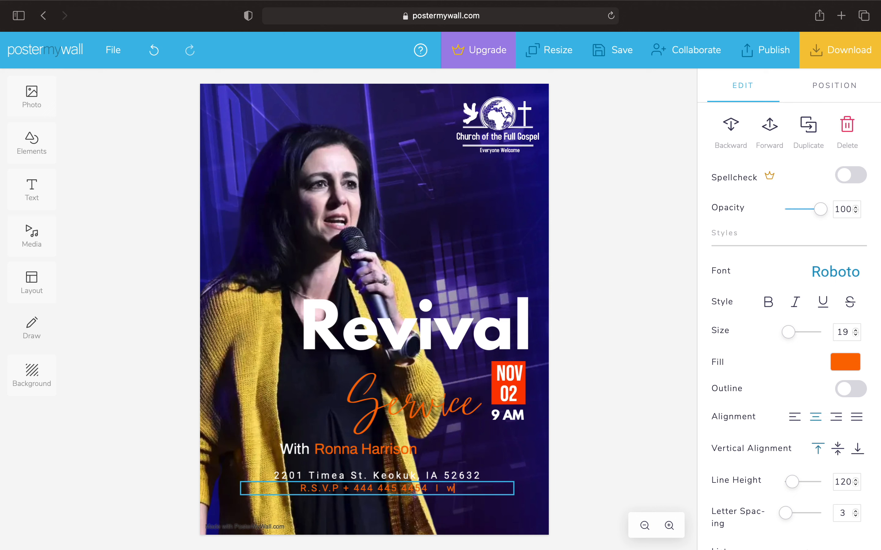
{"action": "key", "text": "BackSpace"}
{"action": "key", "text": "BackSpace"}
{"action": "key", "text": "BackSpace"}
{"action": "key", "text": "BackSpace"}
{"action": "key", "text": "BackSpace"}
{"action": "key", "text": "BackSpace"}
{"action": "key", "text": "BackSpace"}
{"action": "key", "text": "BackSpace"}
{"action": "key", "text": "BackSpace"}
{"action": "key", "text": "BackSpace"}
{"action": "key", "text": "BackSpace"}
{"action": "key", "text": "BackSpace"}
{"action": "key", "text": "BackSpace"}
{"action": "key", "text": "BackSpace"}
{"action": "key", "text": "BackSpace"}
{"action": "key", "text": "BackSpace"}
{"action": "key", "text": "BackSpace"}
{"action": "key", "text": "BackSpace"}
{"action": "key", "text": "BackSpace"}
{"action": "key", "text": "BackSpace"}
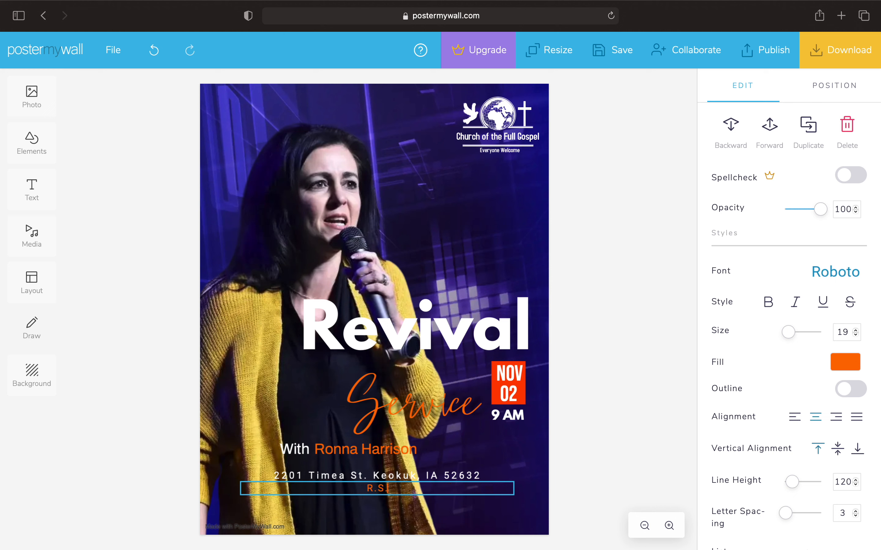
{"action": "type", "text": "For More Info, Call Pastor S"}
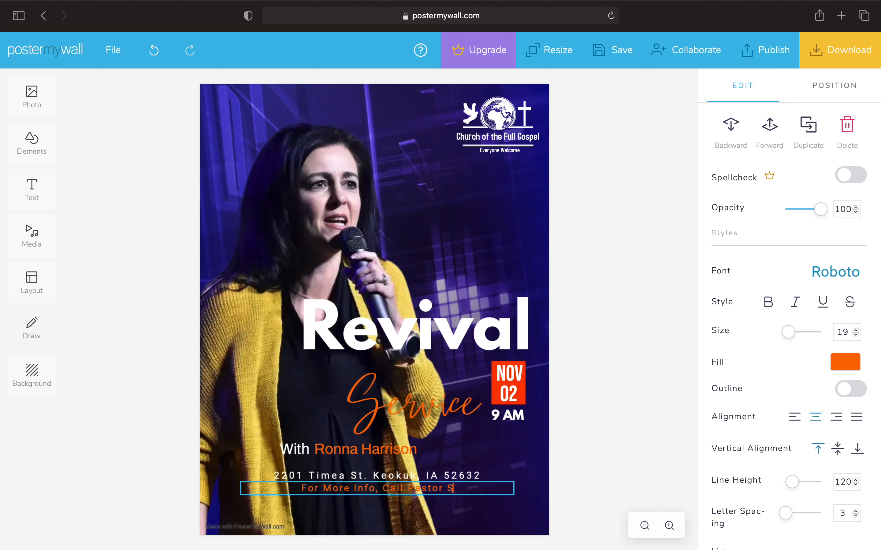
{"action": "type", "text": "teve at"}
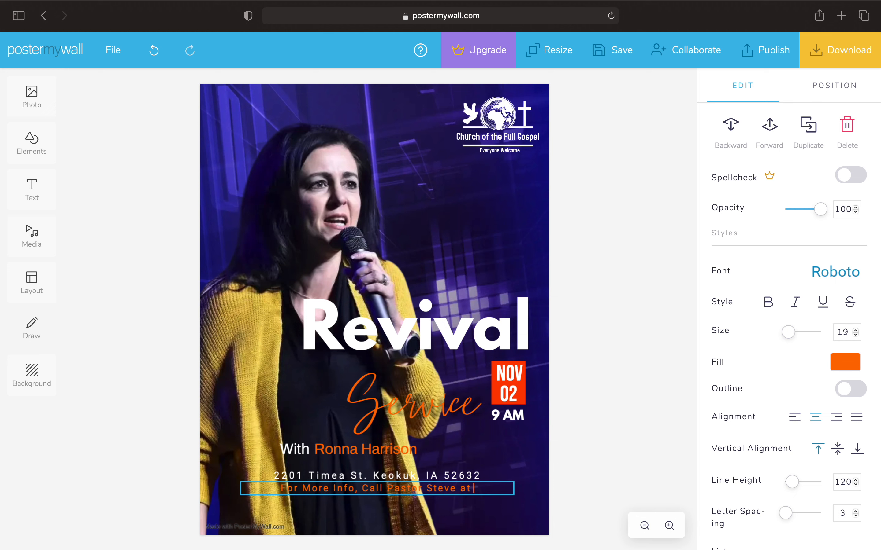
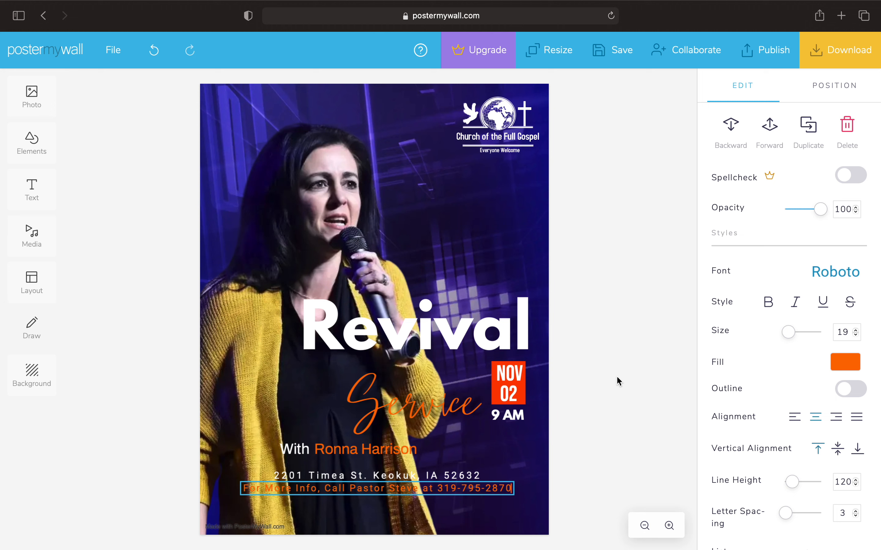
{"action": "left_click", "coordinate": [623, 383]}
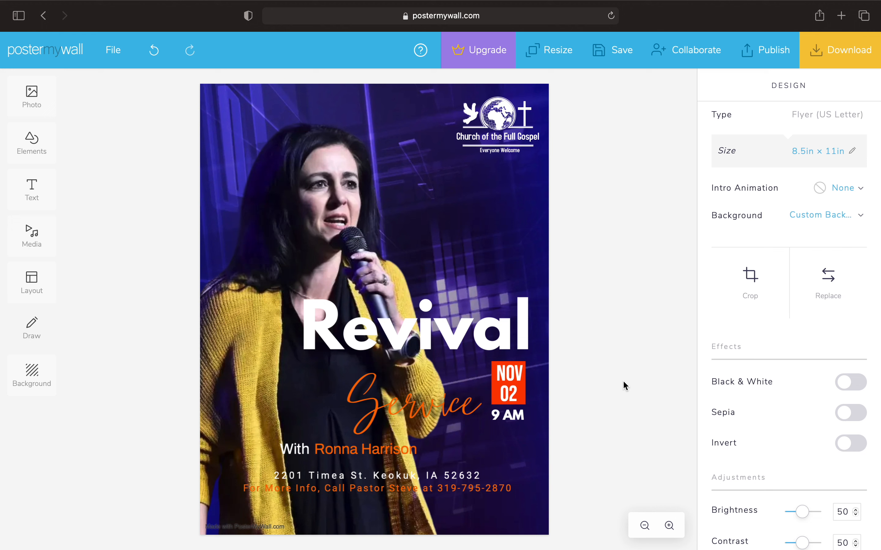
Save the flyer, review the download quality options, then close the dialog without downloading
{"action": "left_click", "coordinate": [616, 56]}
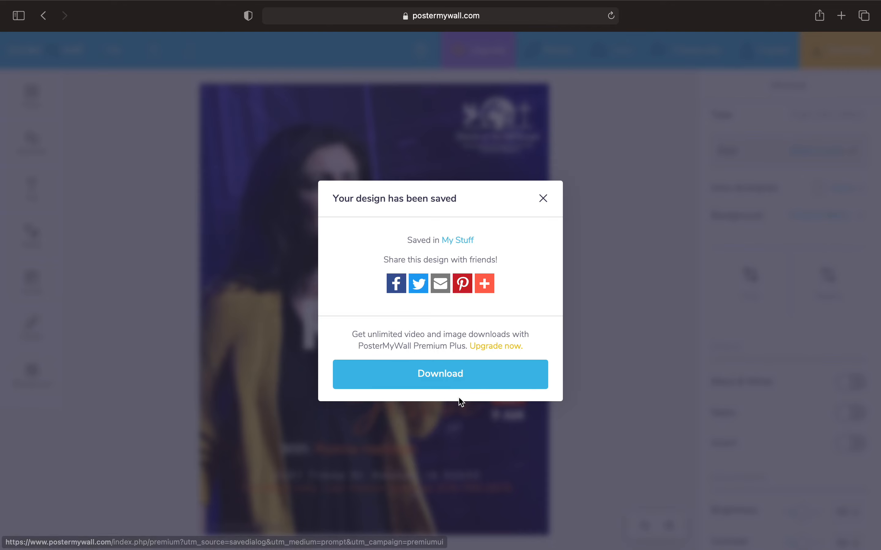
{"action": "left_click", "coordinate": [469, 385]}
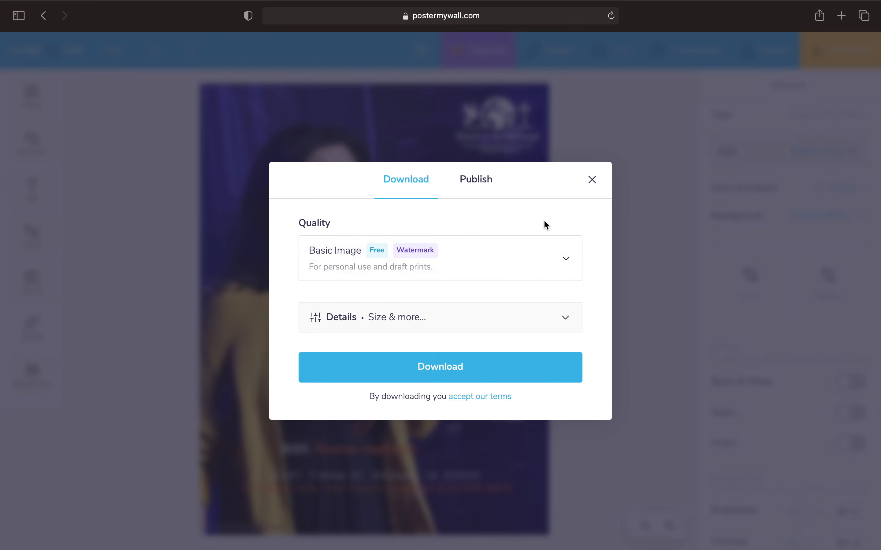
{"action": "left_click", "coordinate": [537, 275]}
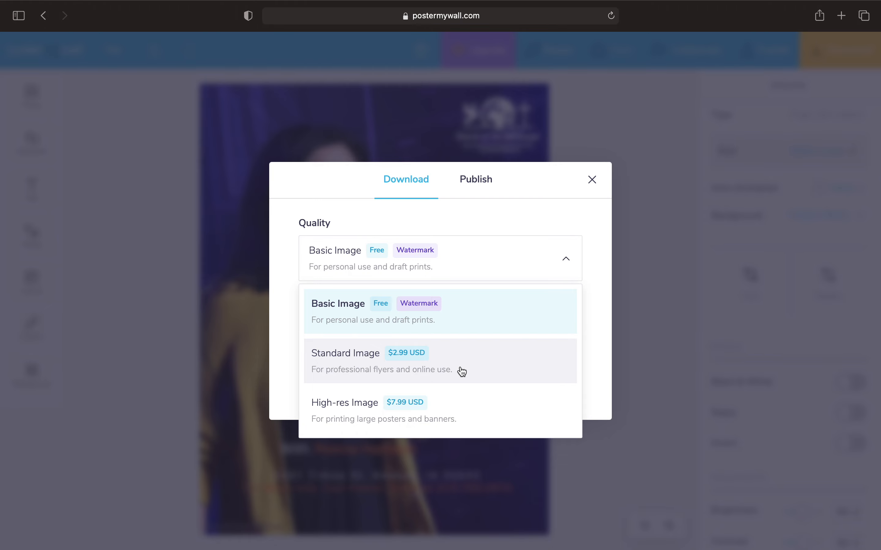
{"action": "left_click", "coordinate": [590, 184]}
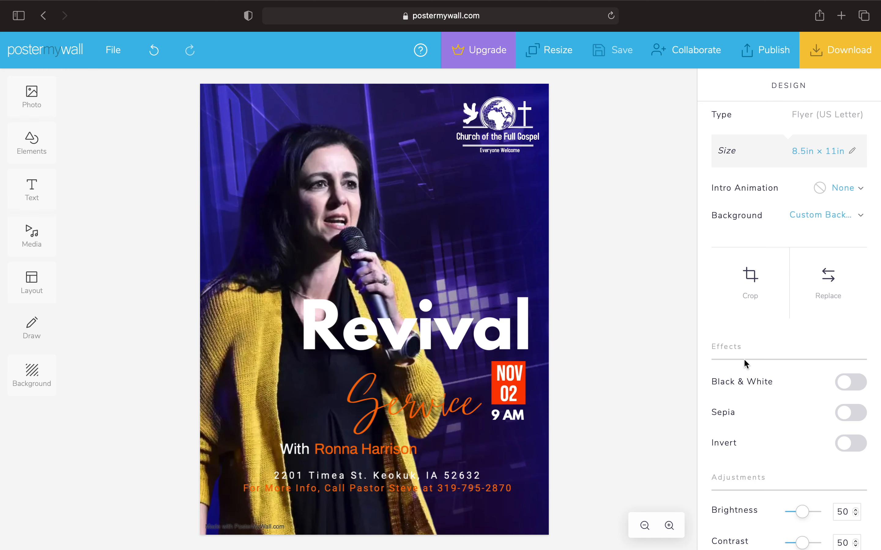
Change the design title from CHURCH SERVICE to 'Ronna Revival' and save it again
{"action": "scroll", "coordinate": [743, 361], "scroll_direction": "down", "scroll_amount": 10}
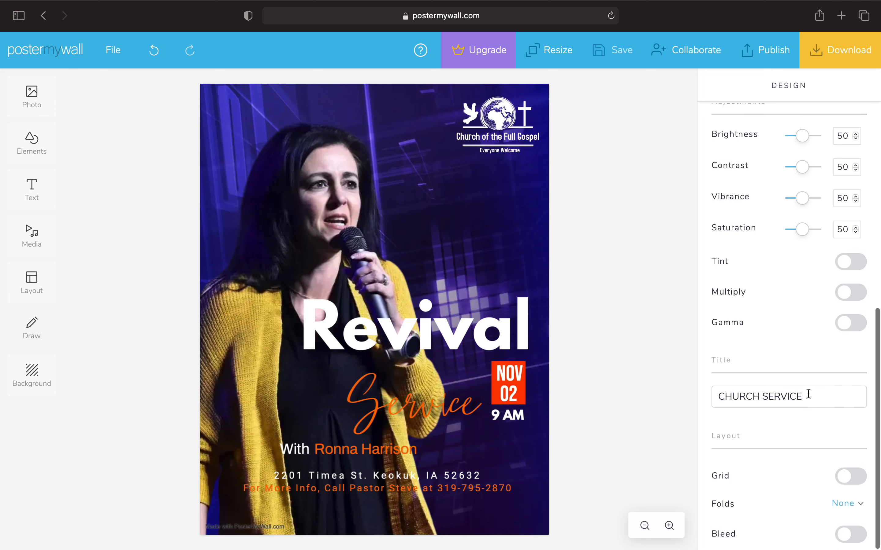
{"action": "left_click", "coordinate": [814, 395]}
{"action": "left_click_drag", "start_coordinate": [695, 405], "coordinate": [699, 393]}
{"action": "type", "text": "R"}
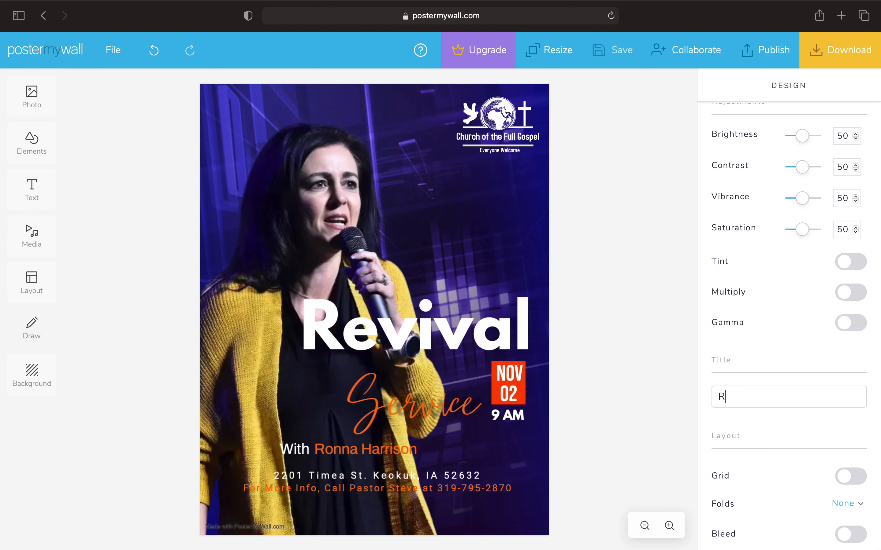
{"action": "type", "text": "onna Revival"}
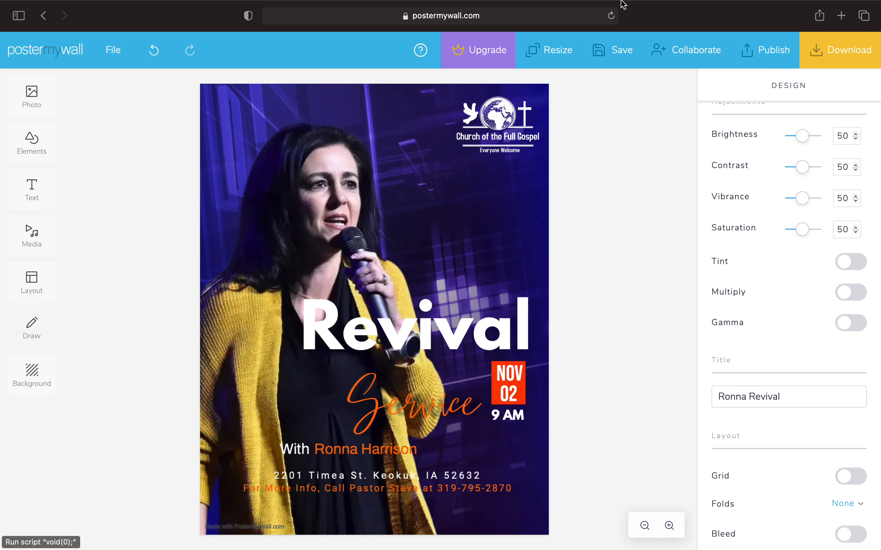
{"action": "left_click", "coordinate": [616, 51]}
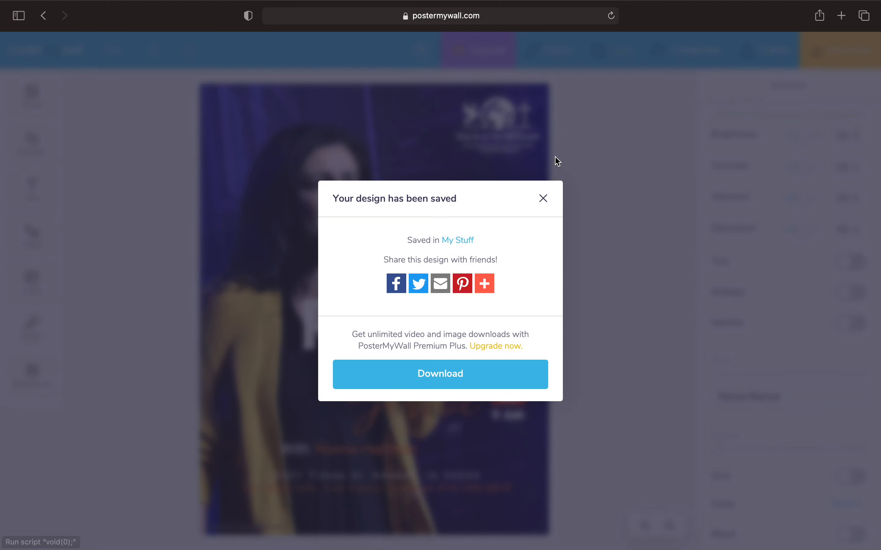
{"action": "left_click", "coordinate": [544, 199]}
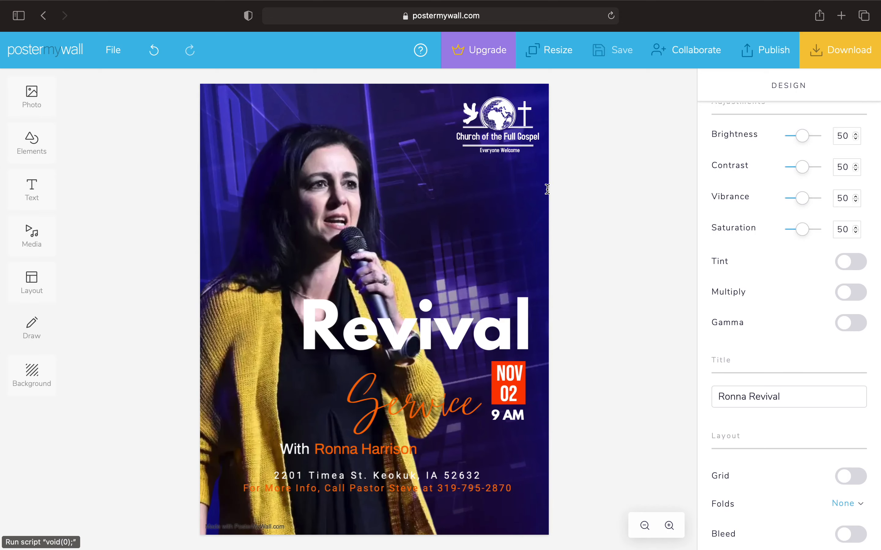
Exit the editor to My designs, where the Ronna Revival flyer appears first
{"action": "left_click", "coordinate": [61, 60]}
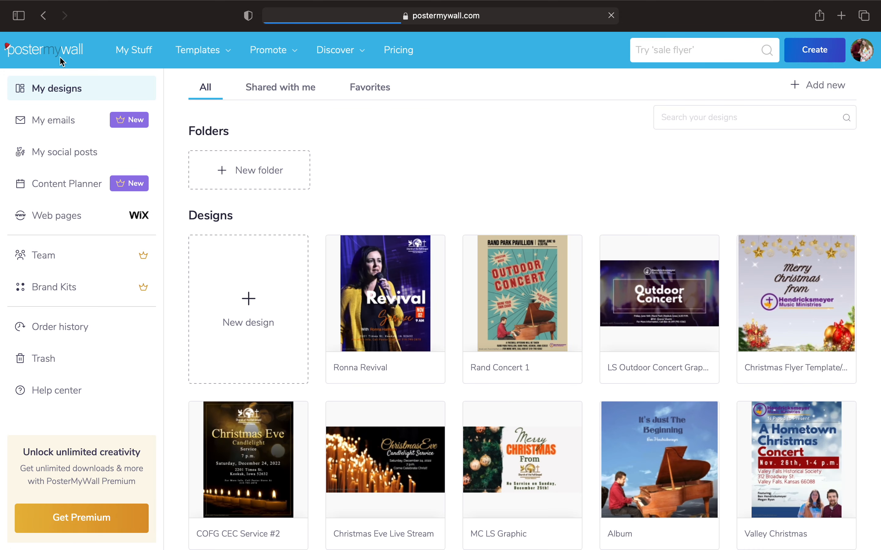